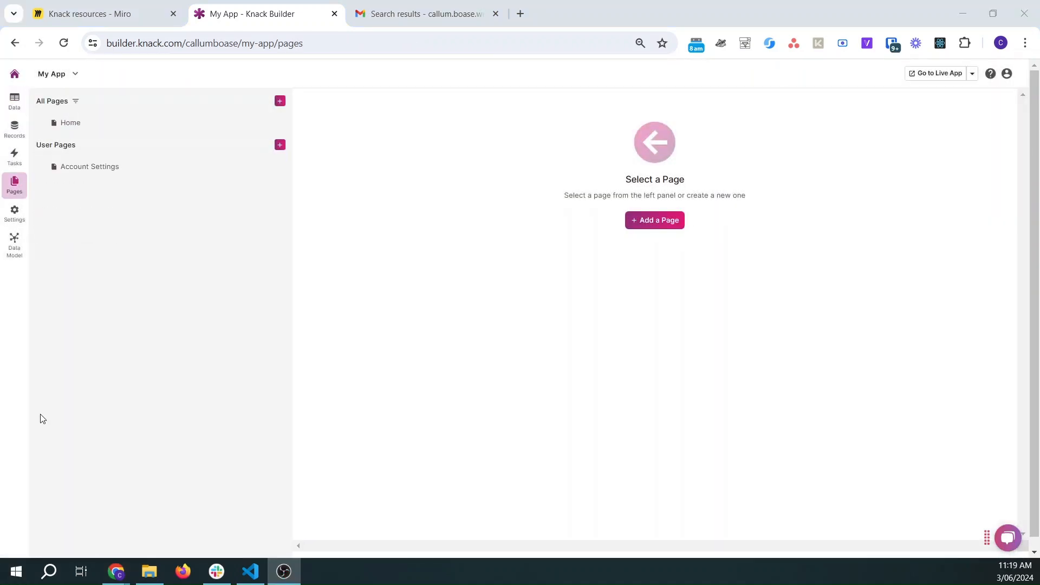
Open the Home page in the app's page list.
left_click(347, 221)
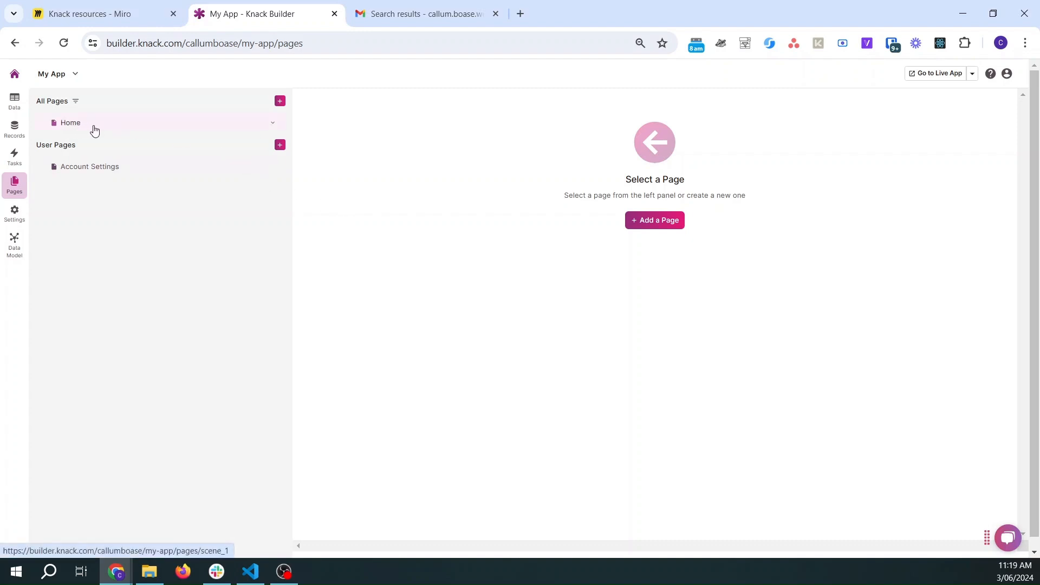
left_click(14, 104)
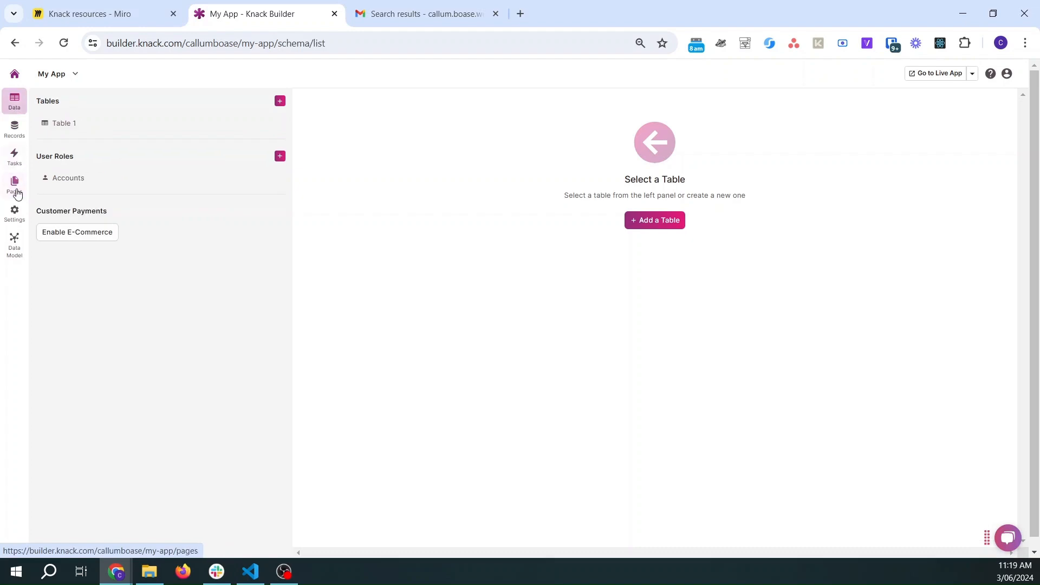
left_click(14, 184)
left_click(208, 131)
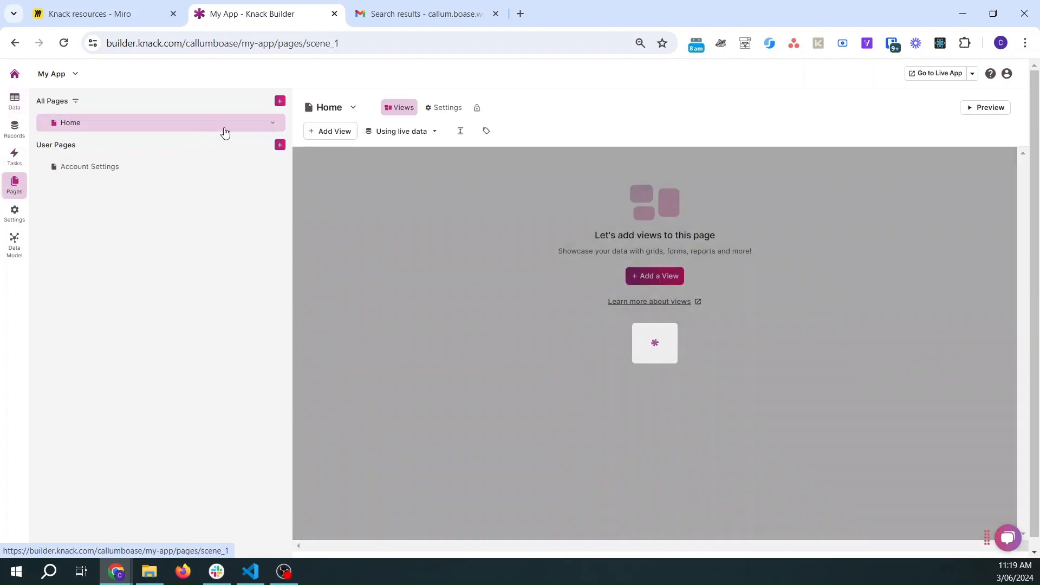
left_click(273, 123)
left_click(292, 140)
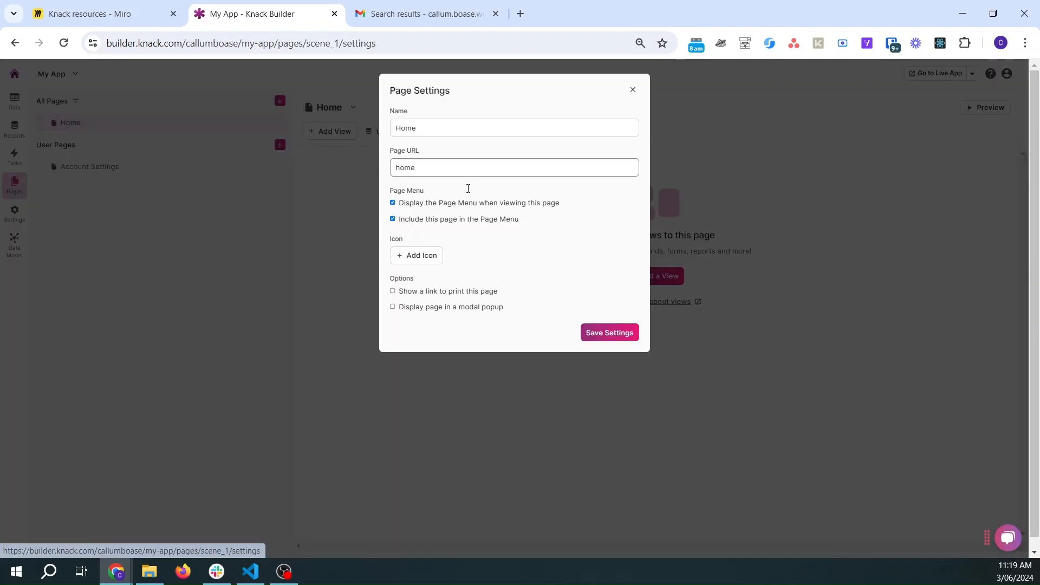
left_click(632, 90)
Require a login for the Home page.
left_click(273, 123)
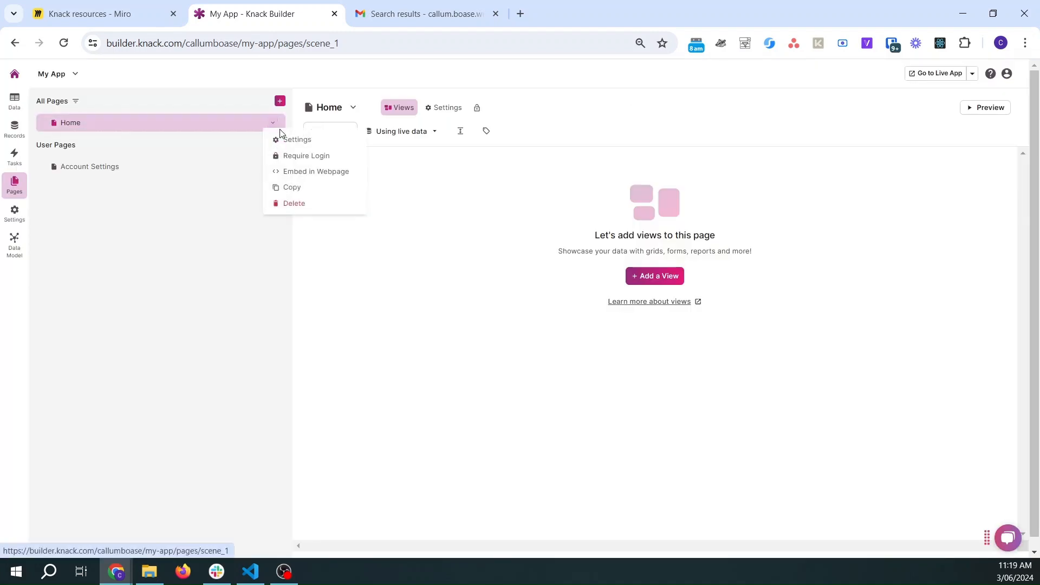
left_click(301, 156)
left_click(578, 147)
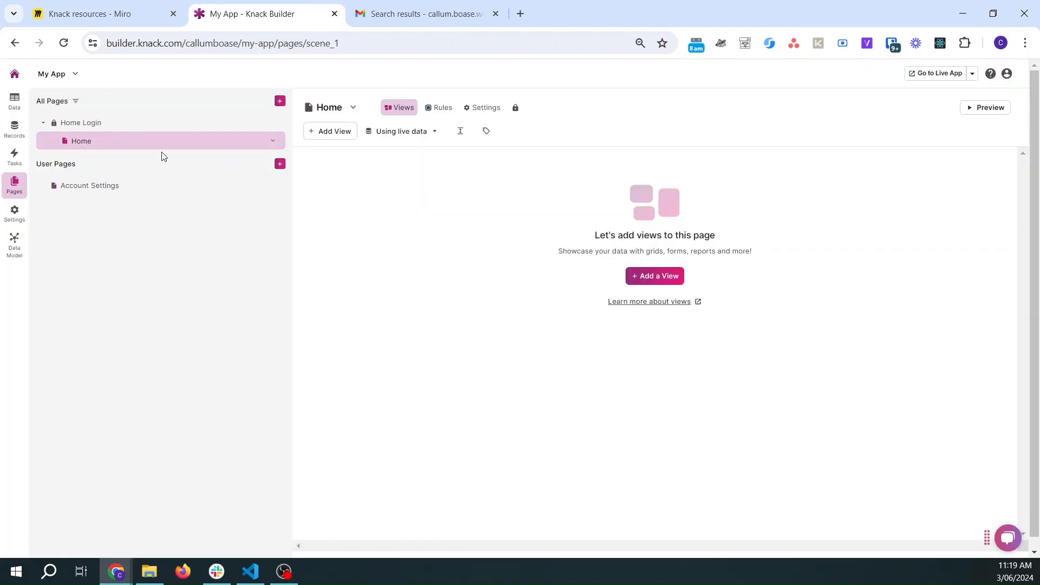
Set new user registration on the Home Login page's login form to Pending approval and save the form.
left_click(91, 124)
left_click(436, 209)
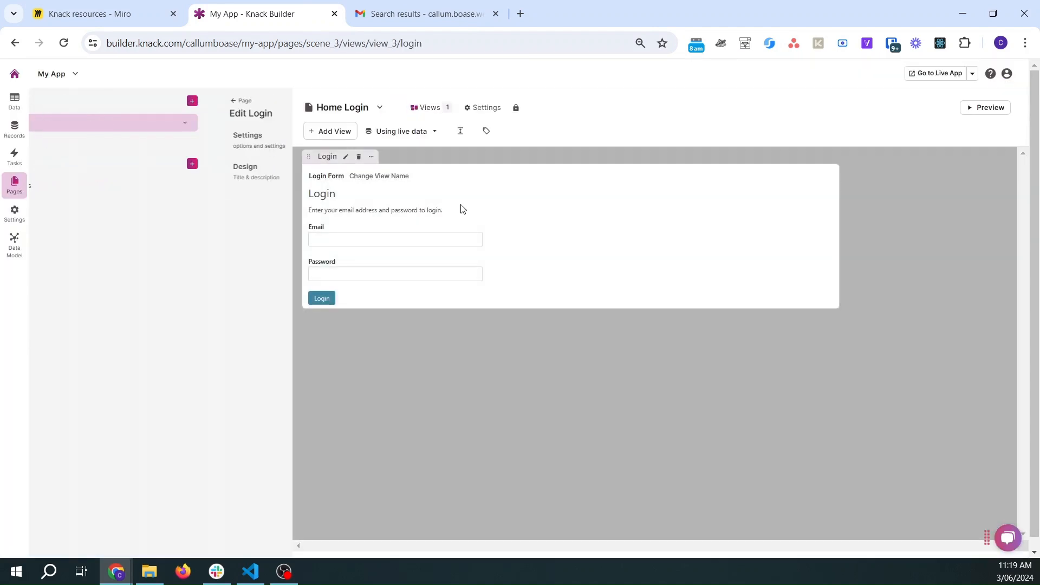
left_click(102, 145)
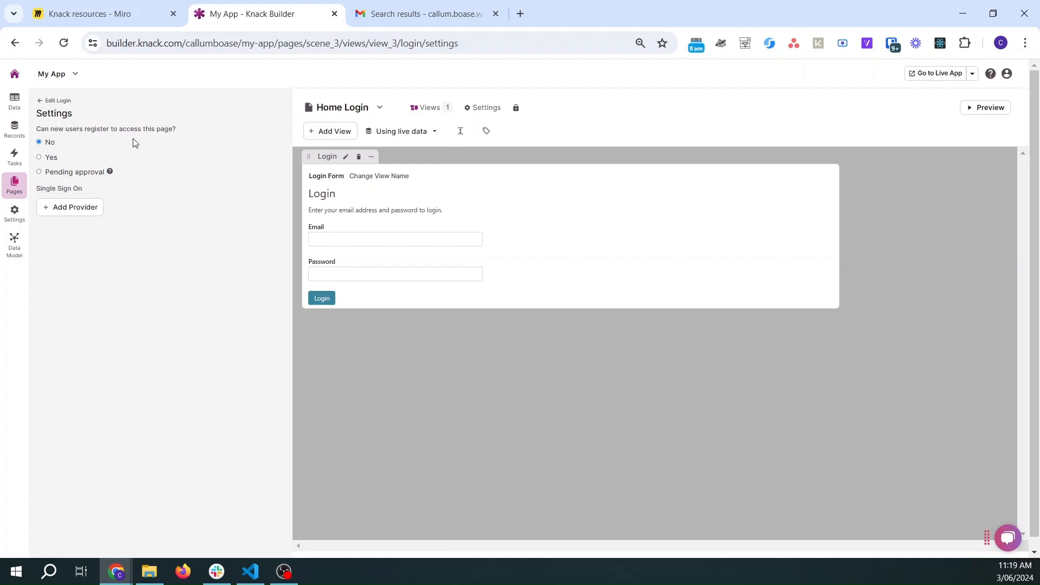
left_click(39, 172)
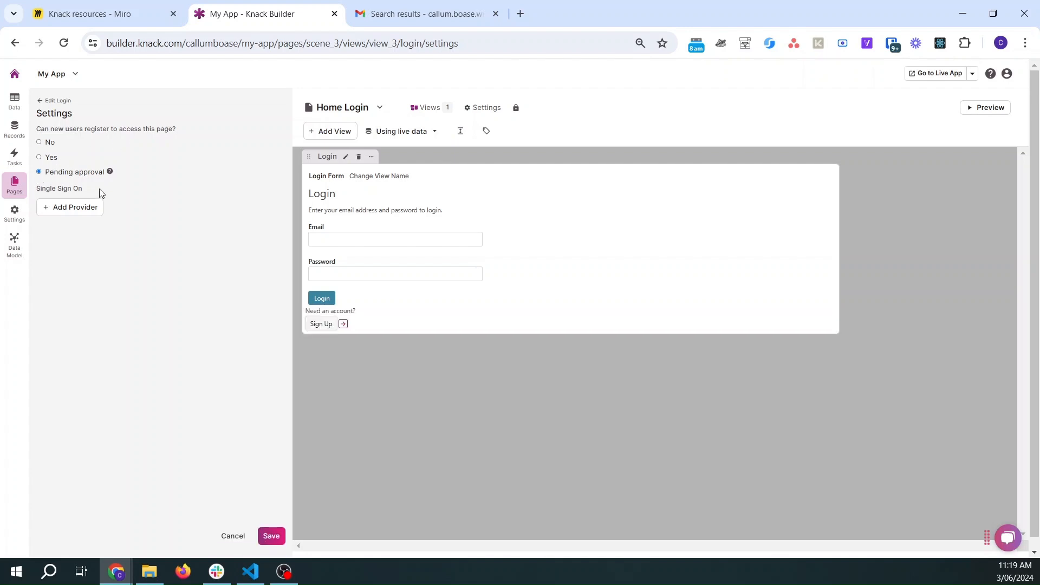
left_click(271, 536)
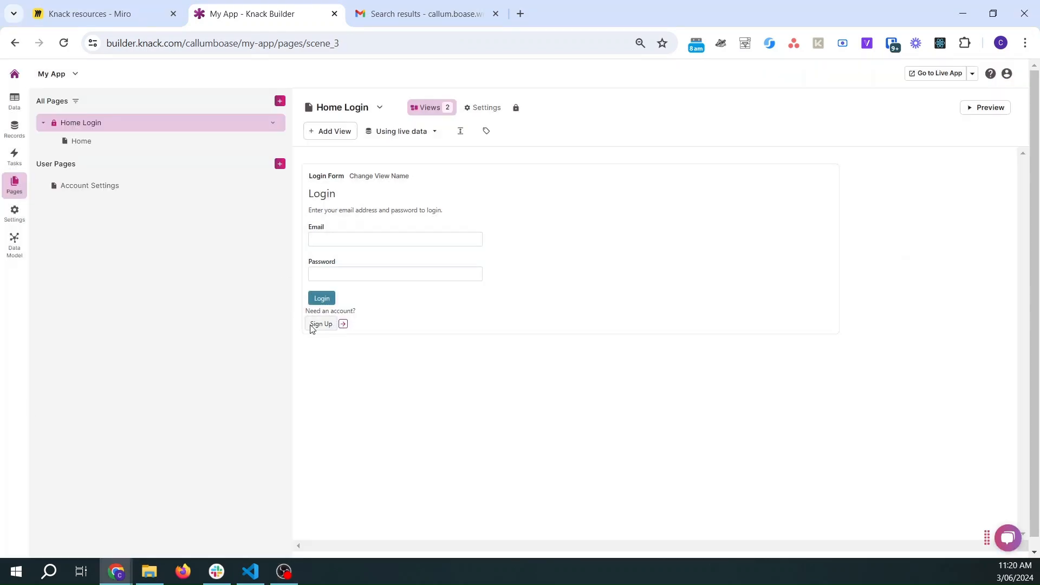
Review the sign-up form's record rules and submit rules, and leave the form without saving.
left_click(342, 324)
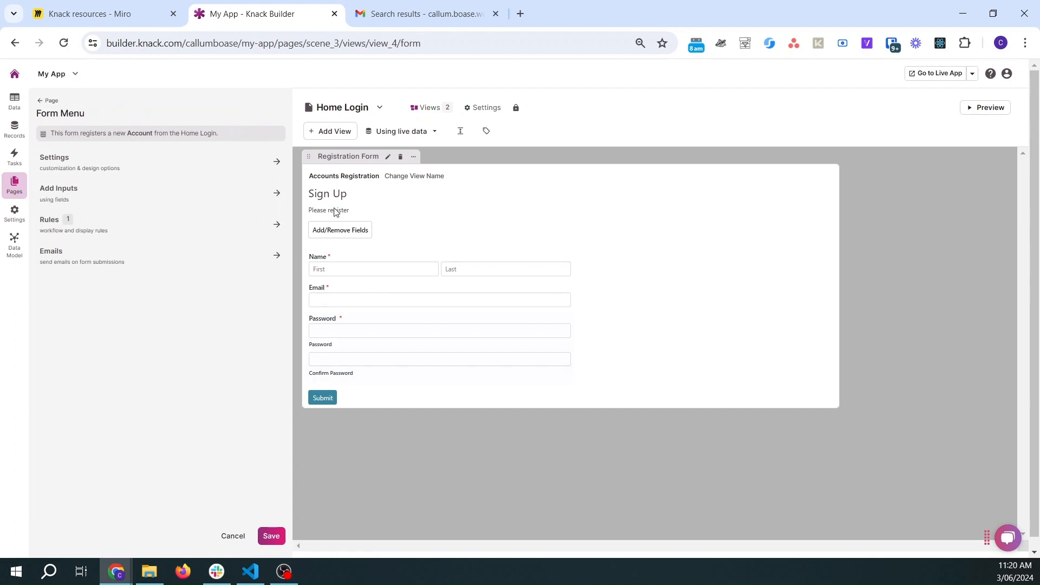
left_click(85, 221)
left_click(105, 211)
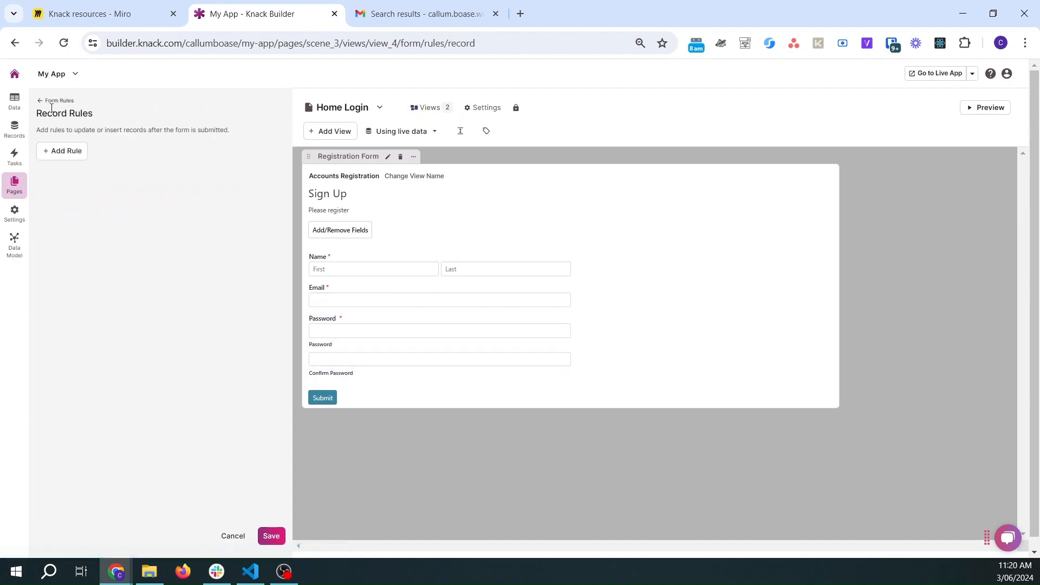
left_click(39, 102)
left_click(89, 136)
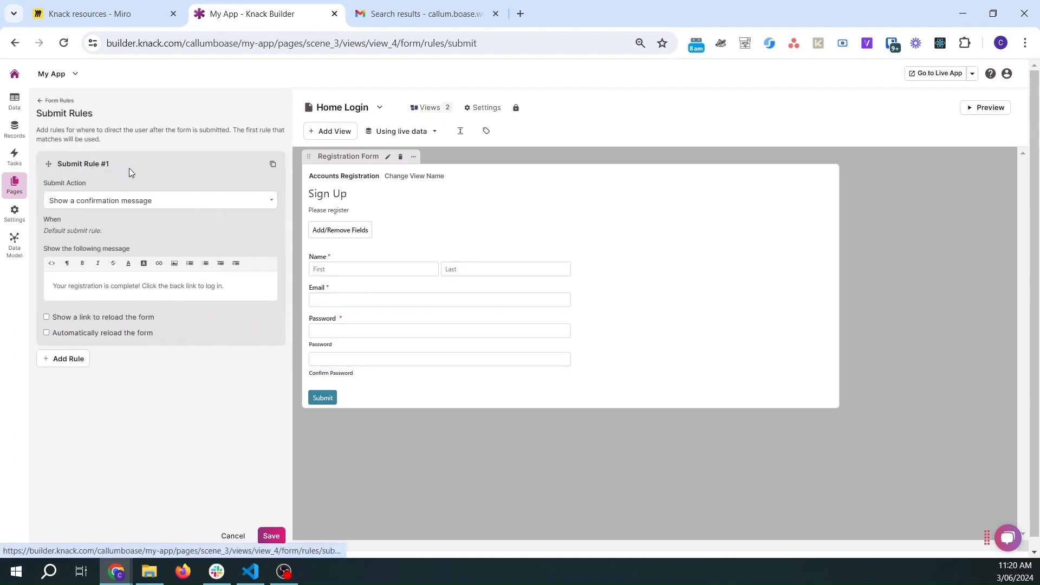
left_click(40, 102)
left_click(42, 102)
left_click(43, 105)
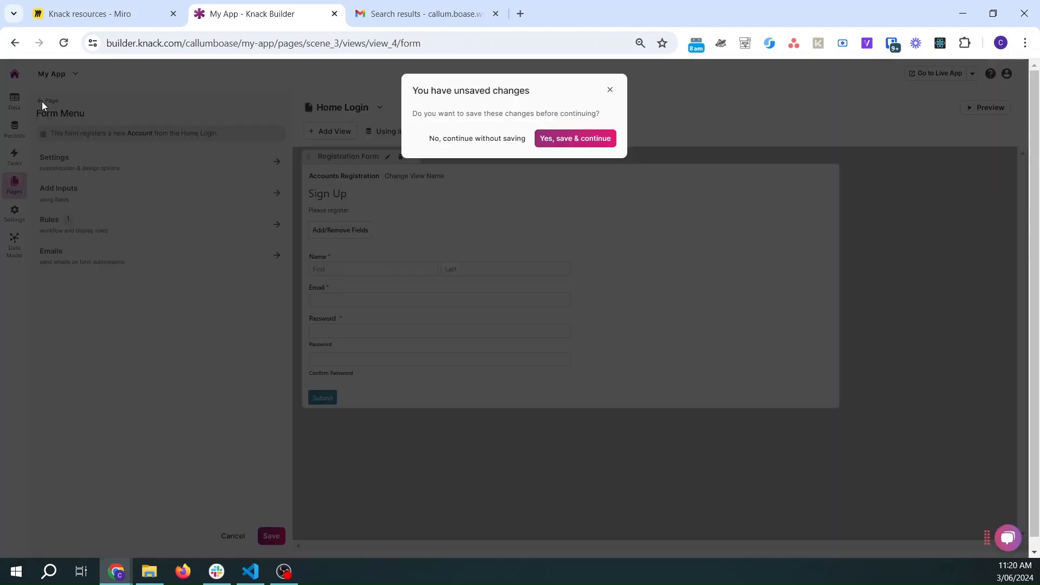
left_click(508, 139)
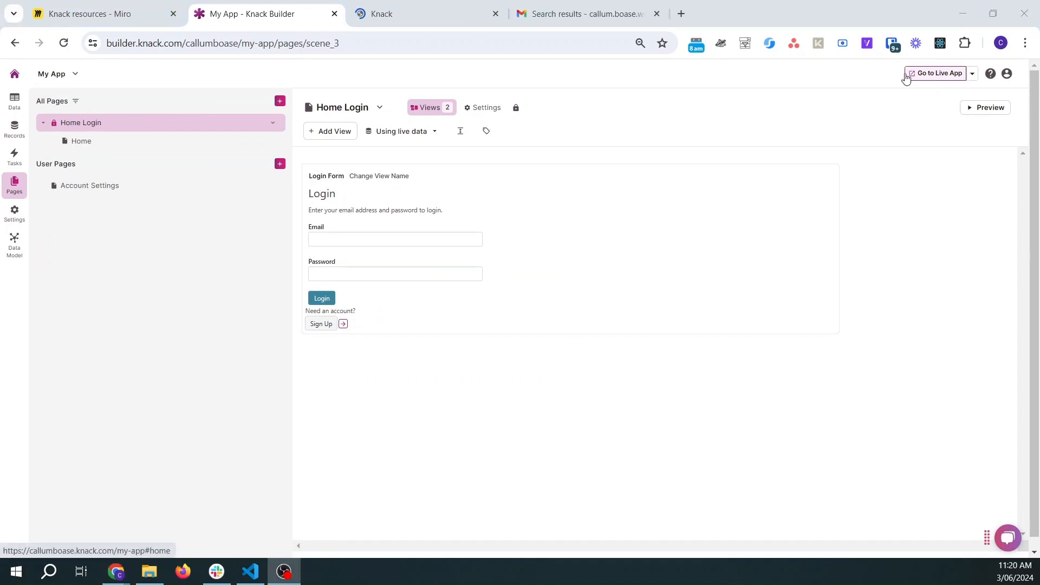
Open the live app and submit the sign-up form with the user's name, e-mail, password and password confirmation, dismissing the password manager's update offer.
left_click(905, 76)
left_click(417, 10)
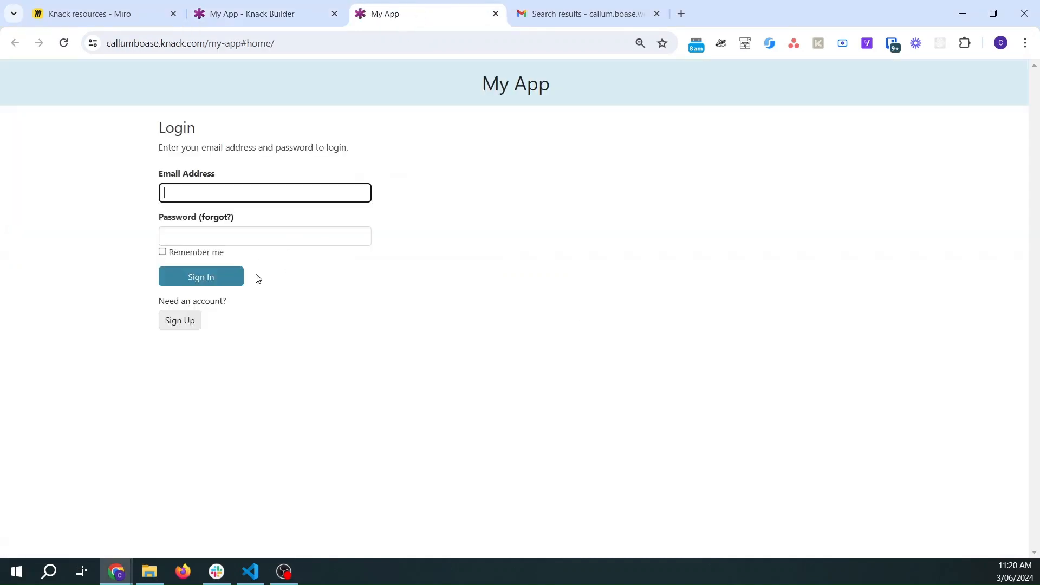
left_click(179, 325)
left_click(208, 188)
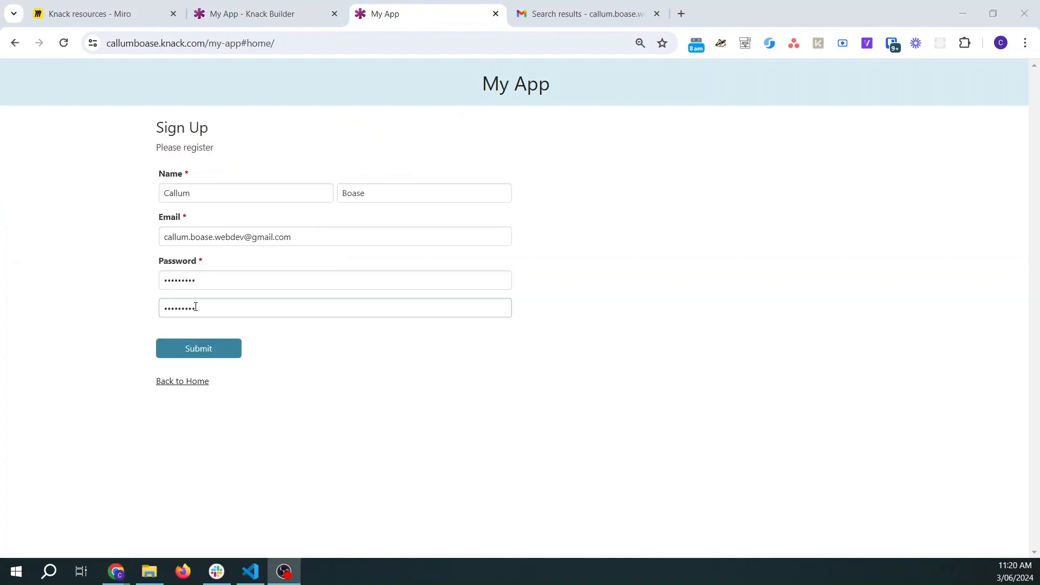
left_click(209, 351)
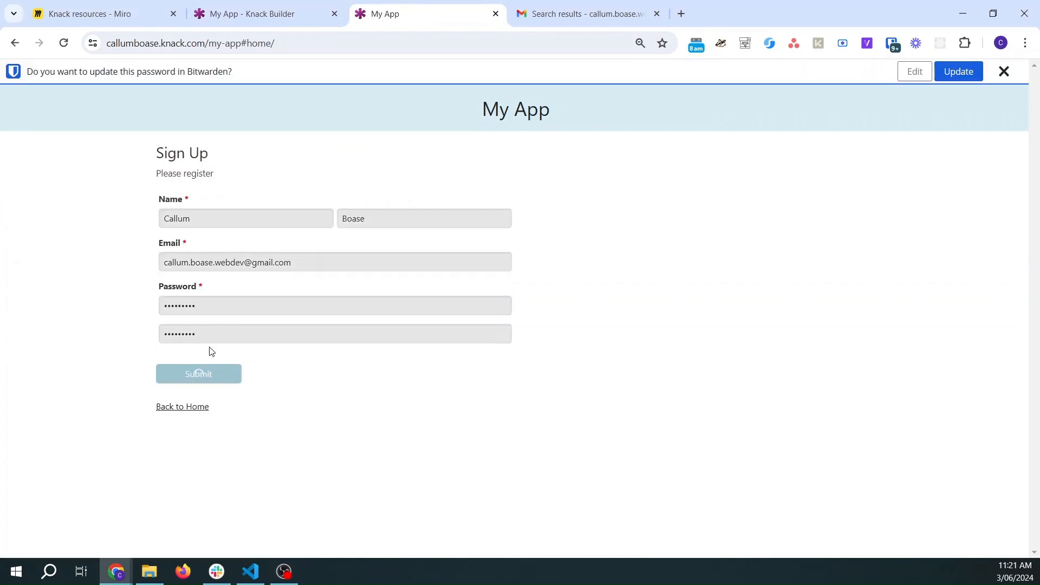
left_click(1003, 71)
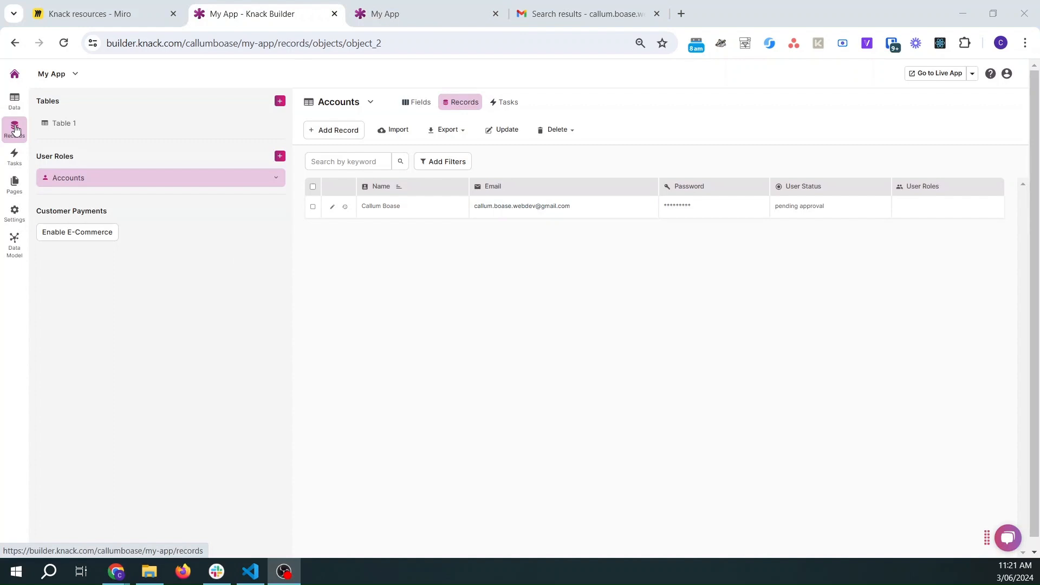
Check the new user's record in the Accounts table, and try to log in to the live app with the account's e-mail and password.
left_click(69, 179)
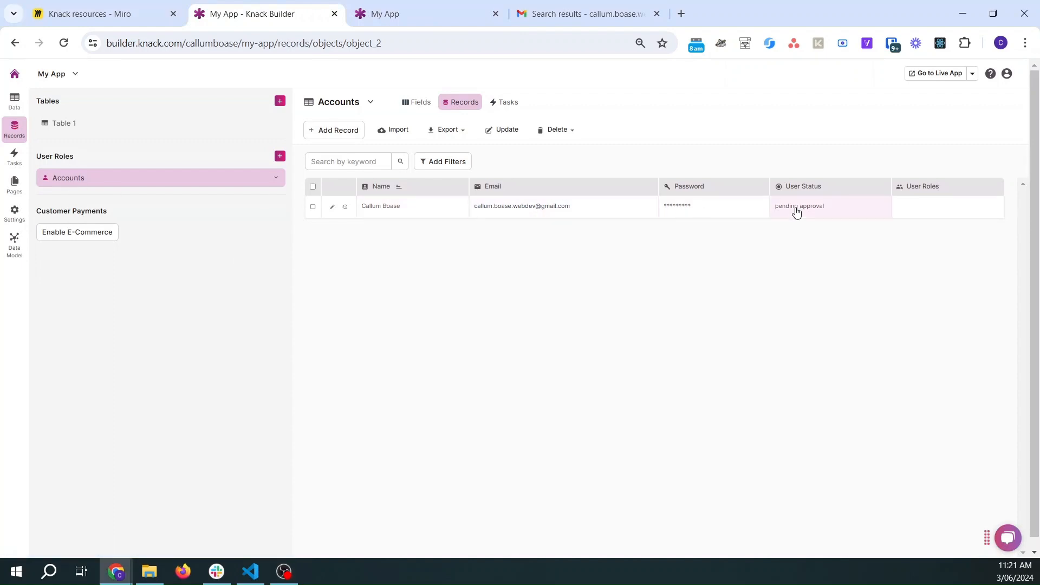
left_click(432, 5)
left_click(184, 223)
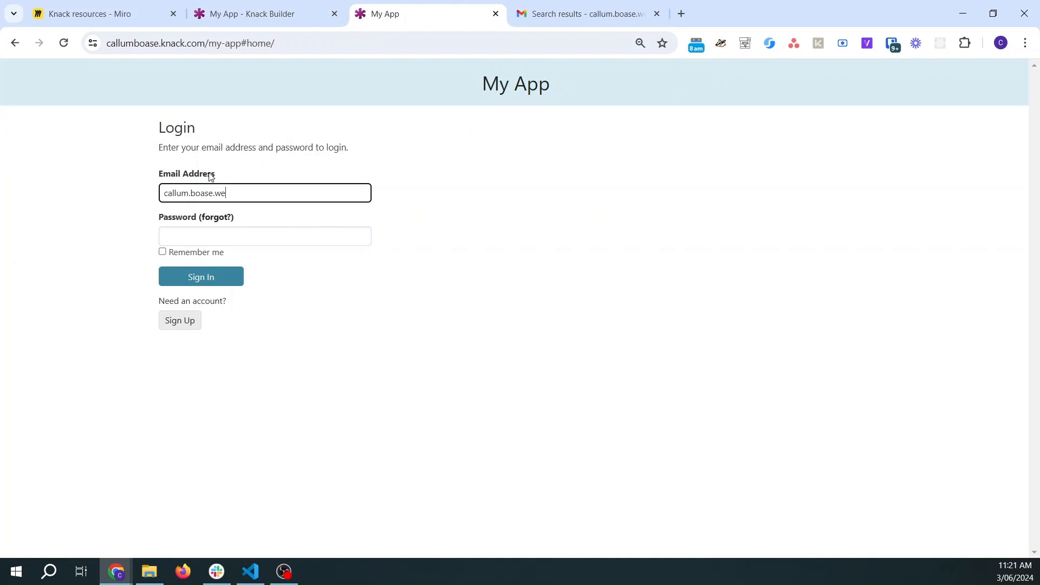
key("Tab")
type("•••••••••")
key("Return")
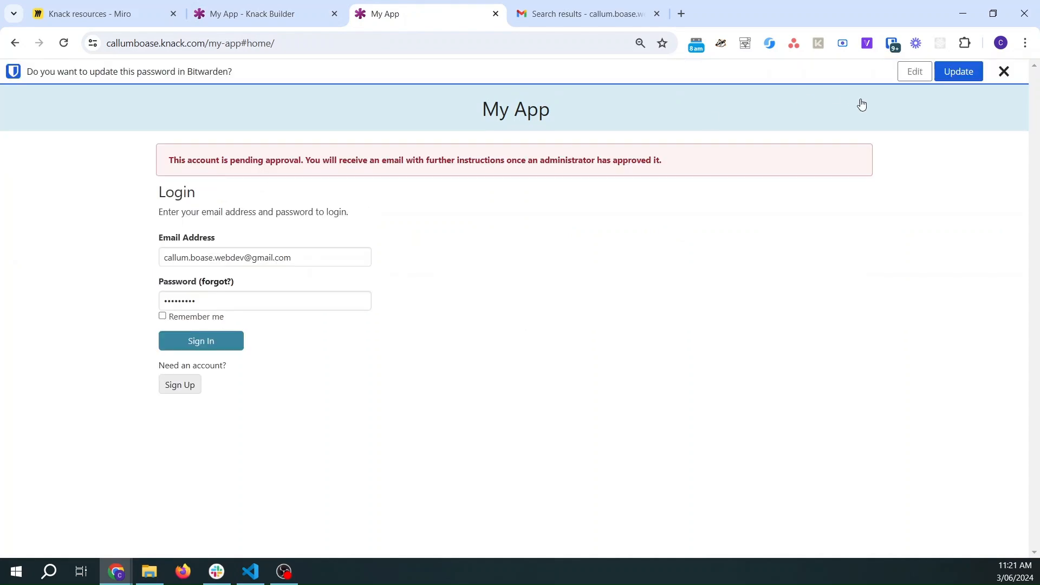
left_click(1003, 71)
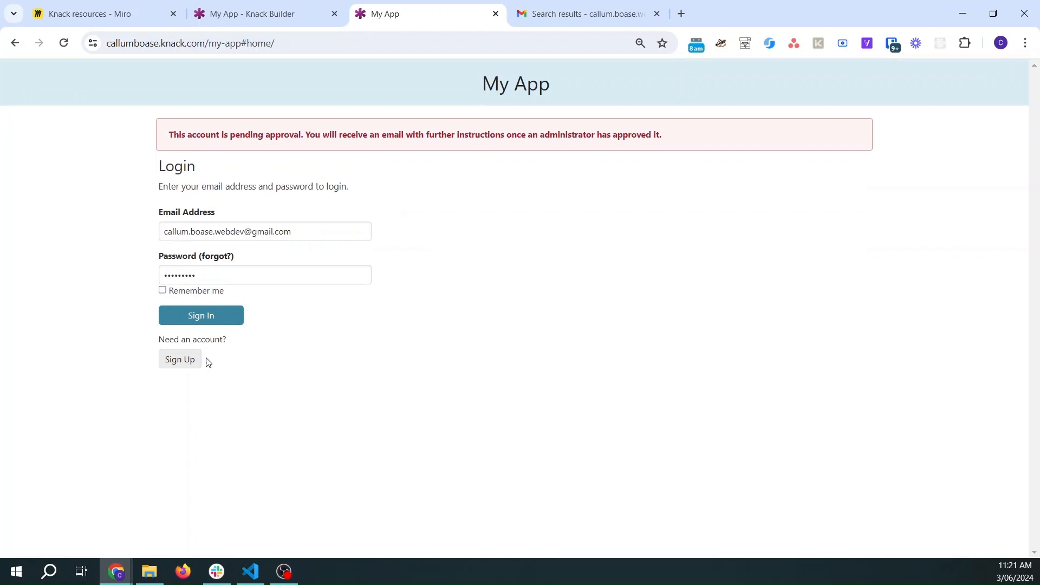
Switch to the Miro board and examine the flowchart on confirming the email when a user signs up.
left_click(91, 6)
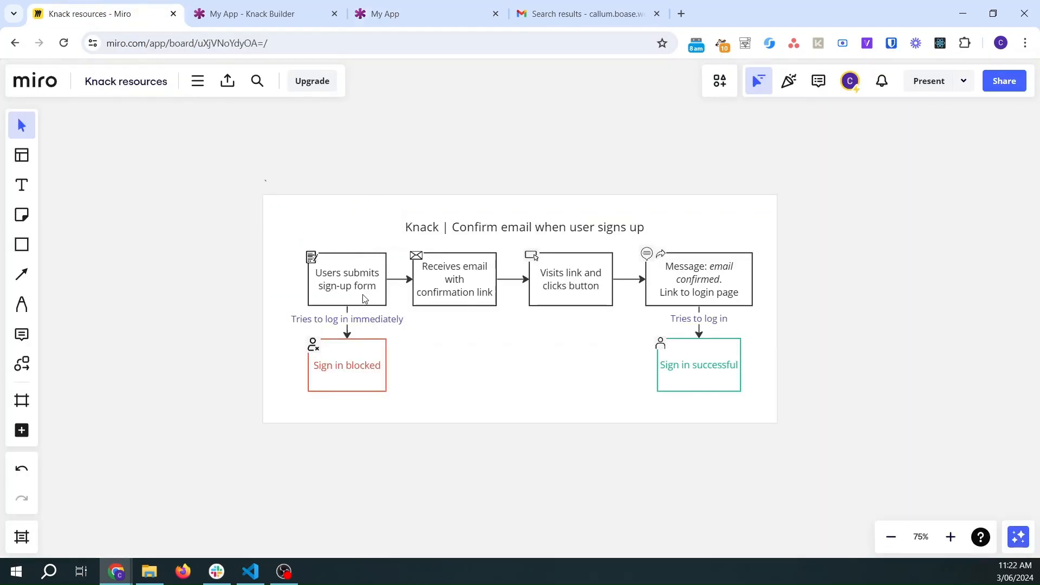
scroll(349, 282, "up", 5)
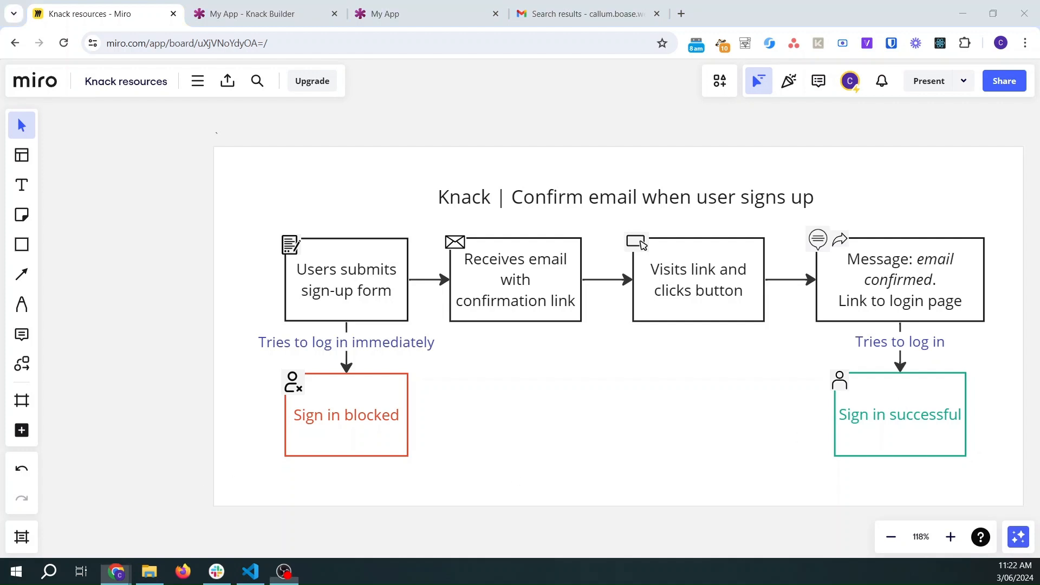
Return to the Knack Builder and start a Date/Time field named "Email address confirmed date" in the Accounts table.
key("ctrl+Tab")
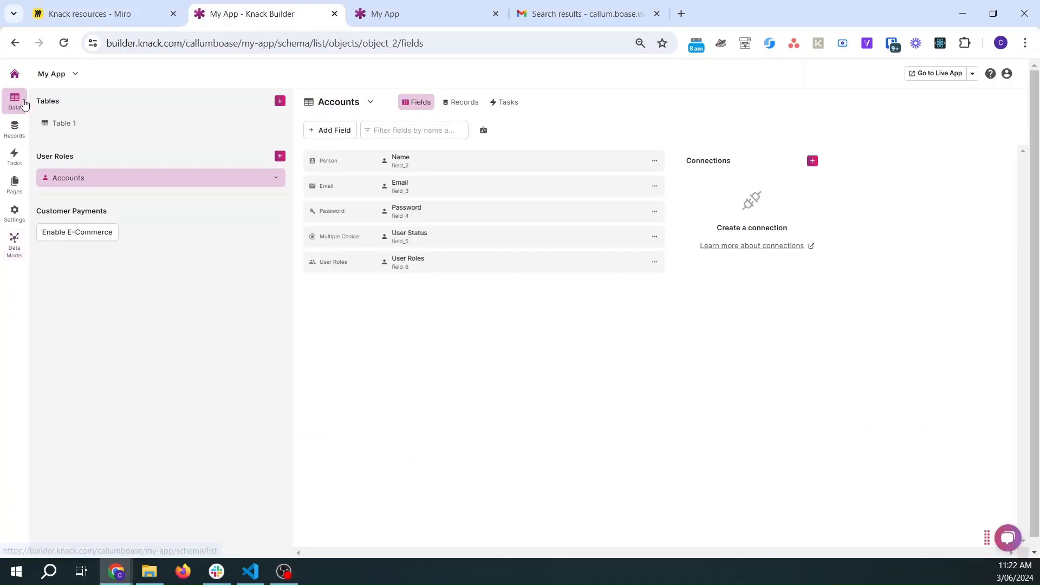
left_click(332, 130)
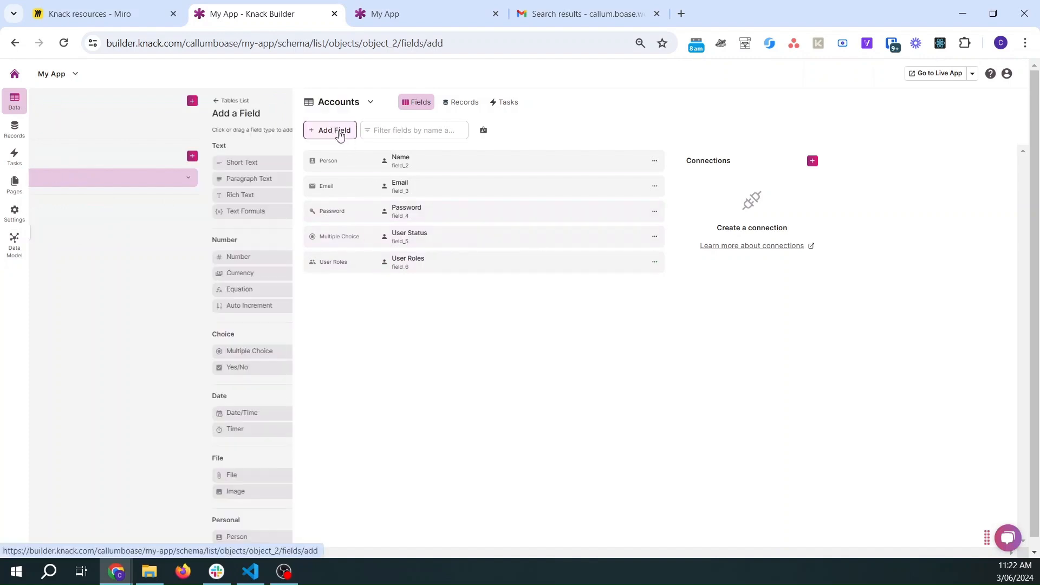
left_click(86, 412)
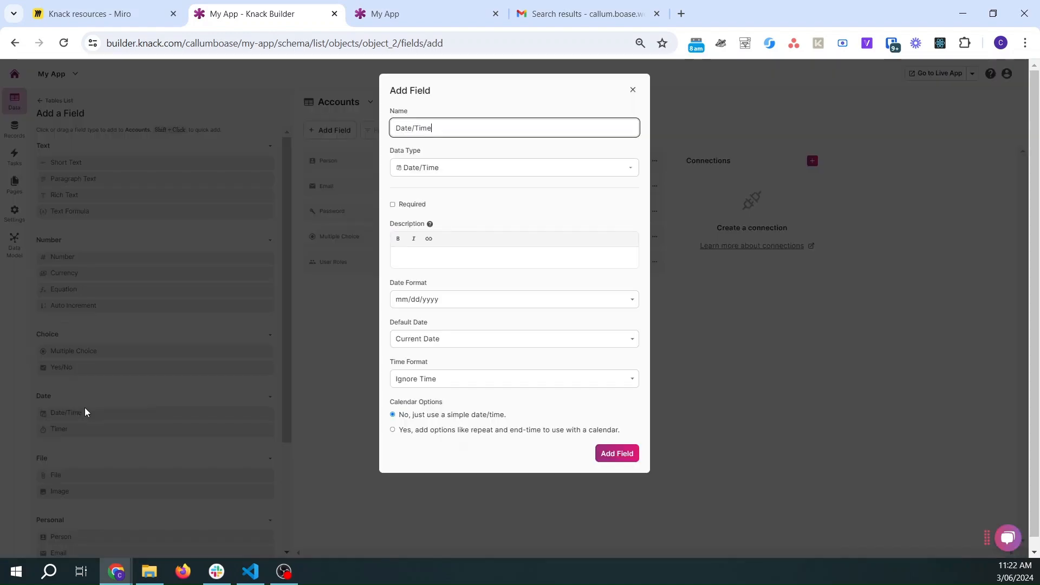
triple_click(452, 127)
type("Email address confirmed date")
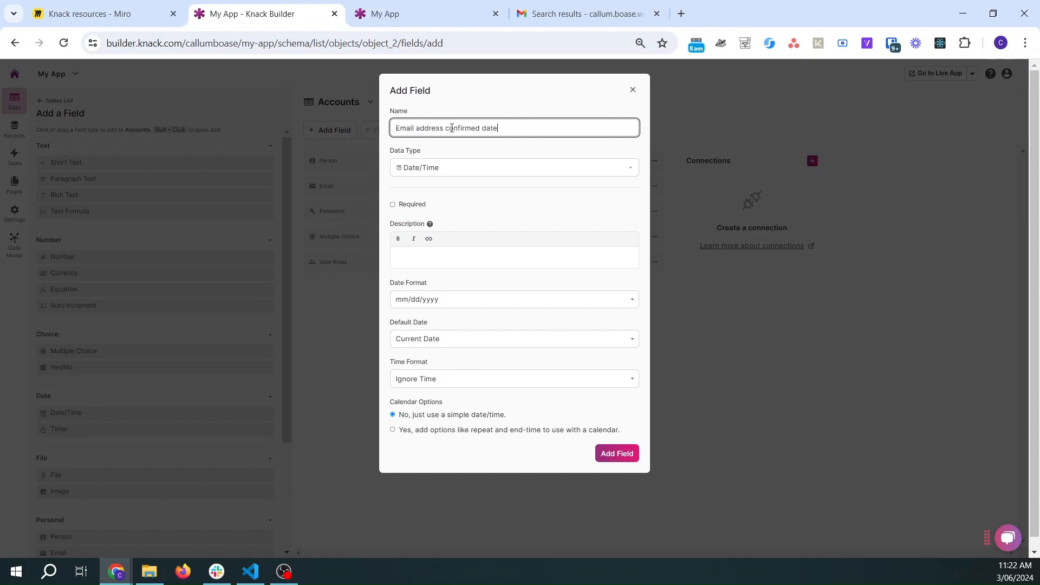
Set the date format to dd/mm/yyyy, the time format to HH:MM am and both defaults to None, and add the field.
left_click(439, 298)
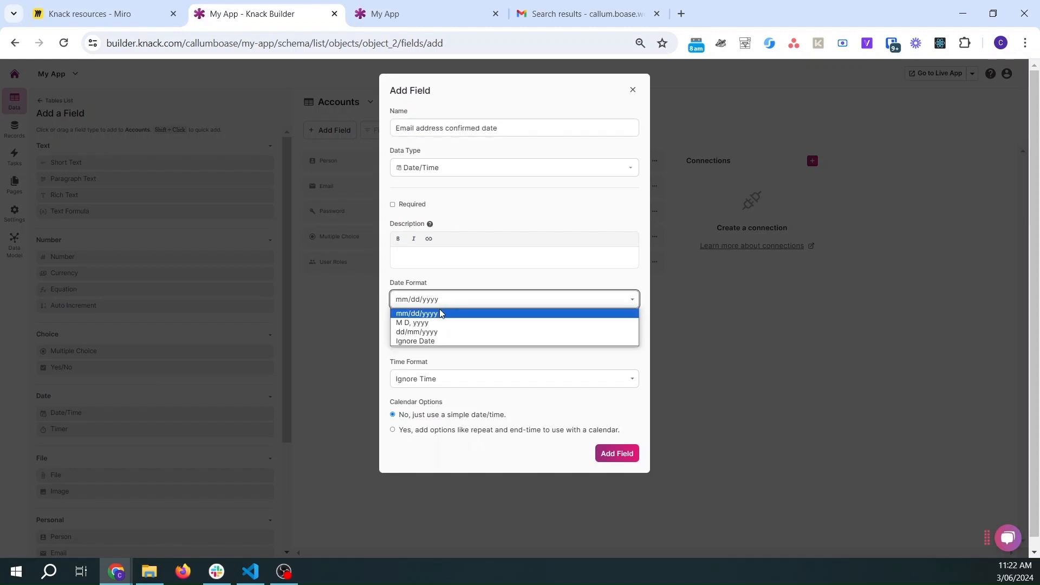
left_click(428, 331)
left_click(432, 346)
left_click(431, 358)
left_click(431, 378)
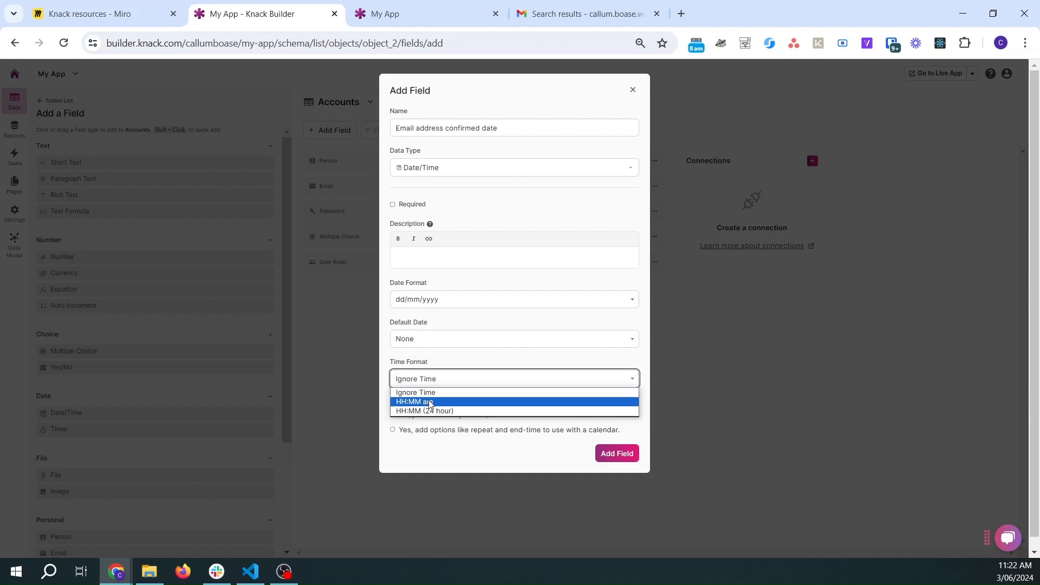
left_click(429, 403)
left_click(442, 421)
left_click(448, 438)
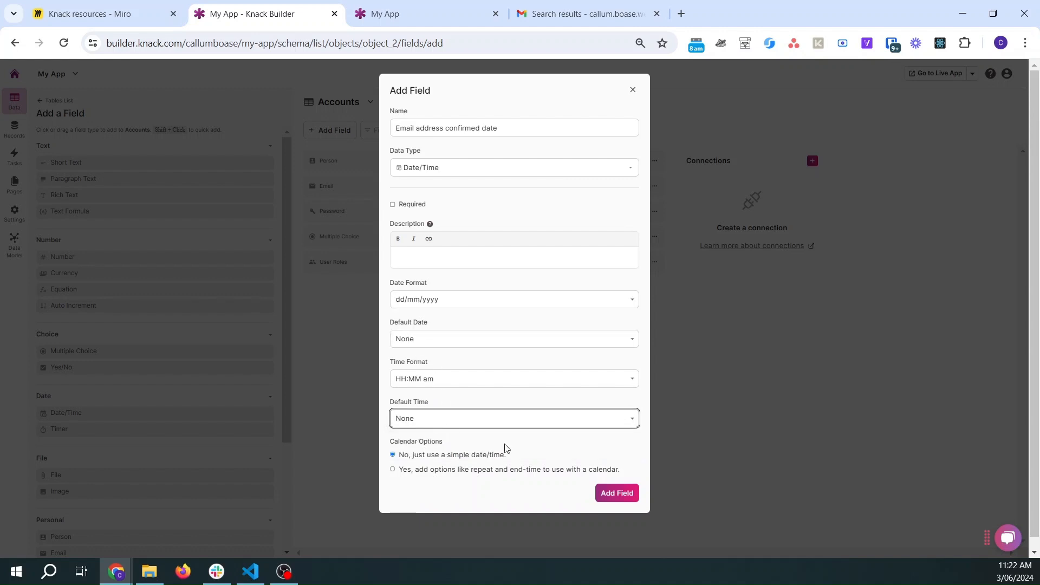
left_click(617, 493)
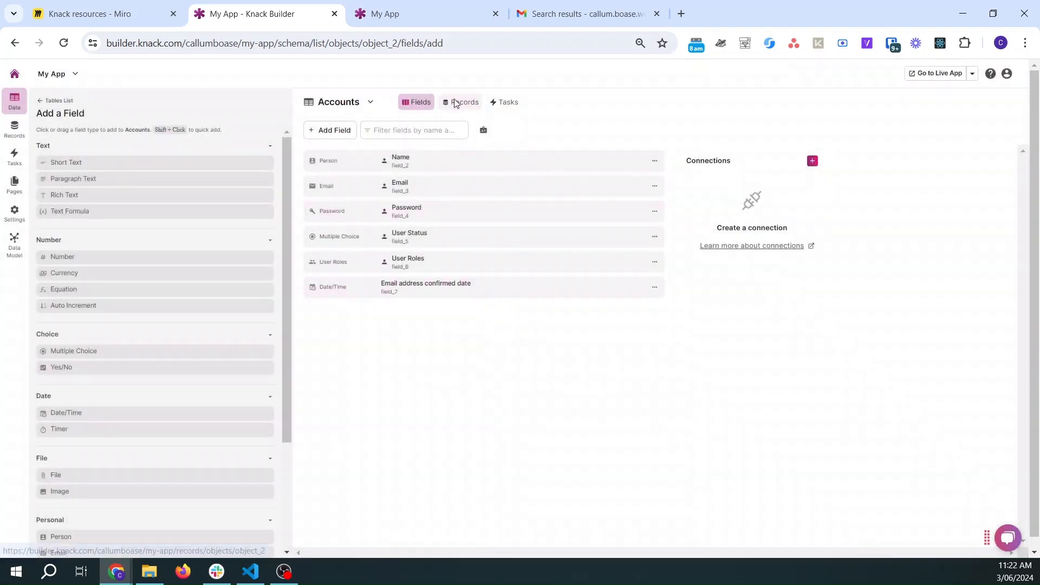
Check the email confirmation date column in the Accounts records and return to the table's field list.
left_click(460, 101)
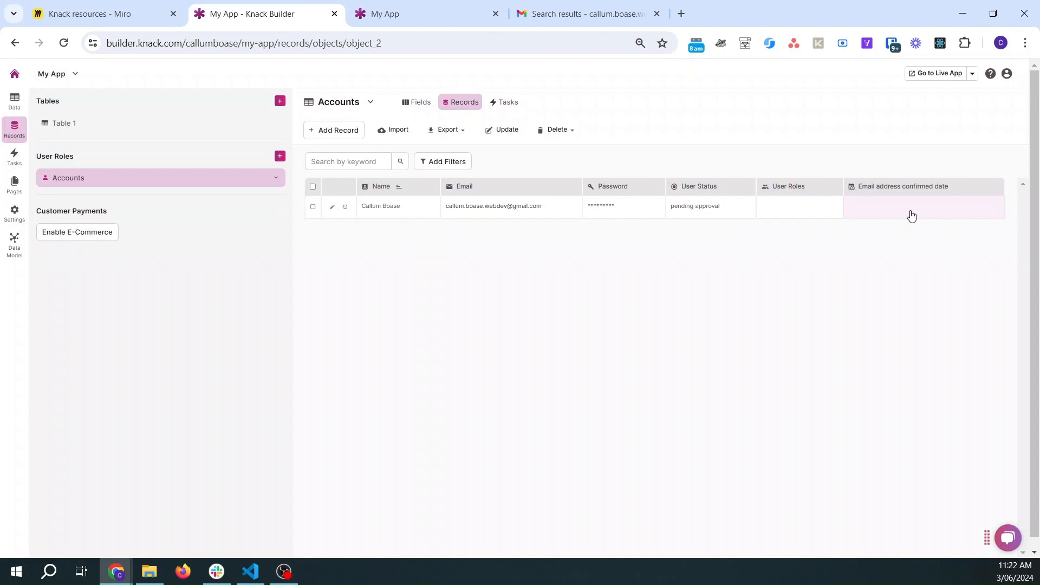
left_click(417, 102)
left_click_drag(458, 267, 463, 269)
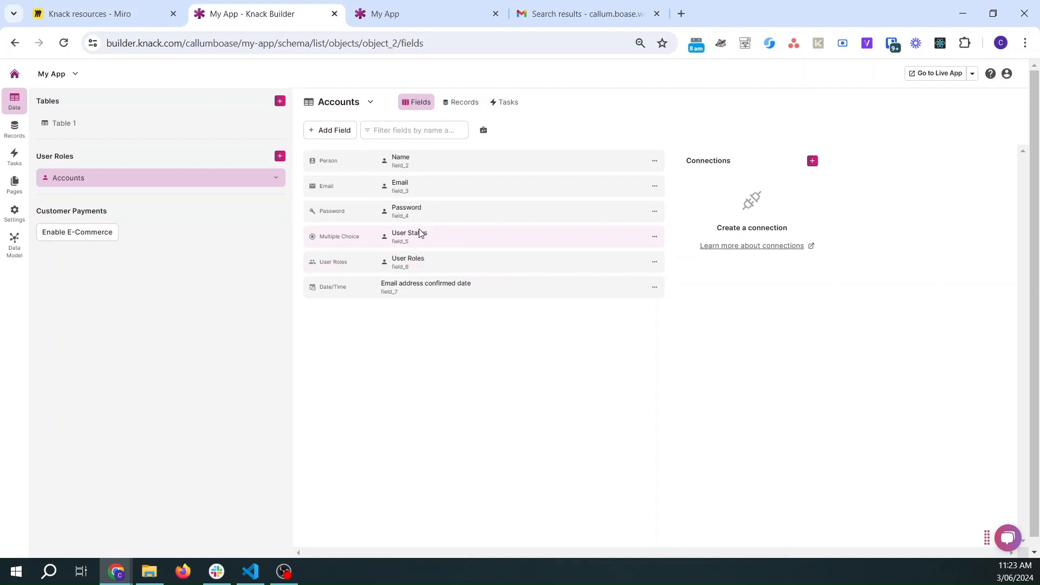
Review the User Status field's settings and move the field below Email address confirmed date in the Accounts field list.
left_click(424, 239)
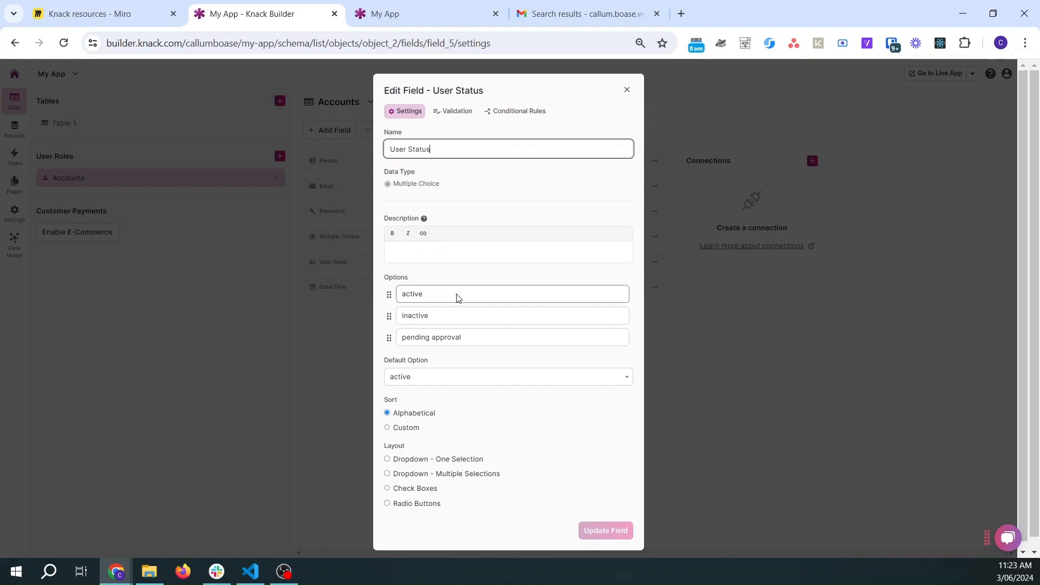
left_click(636, 95)
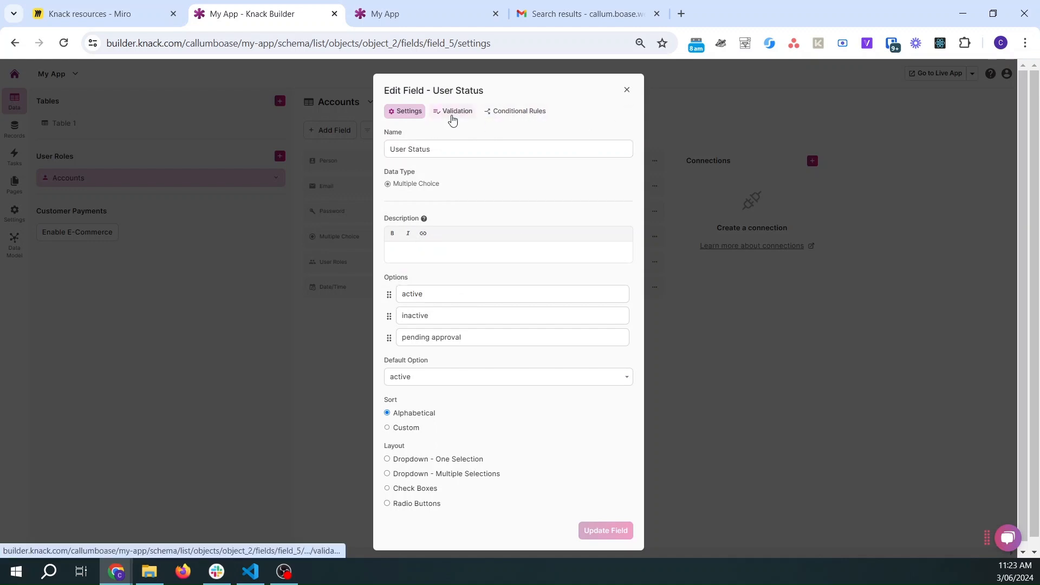
left_click(626, 90)
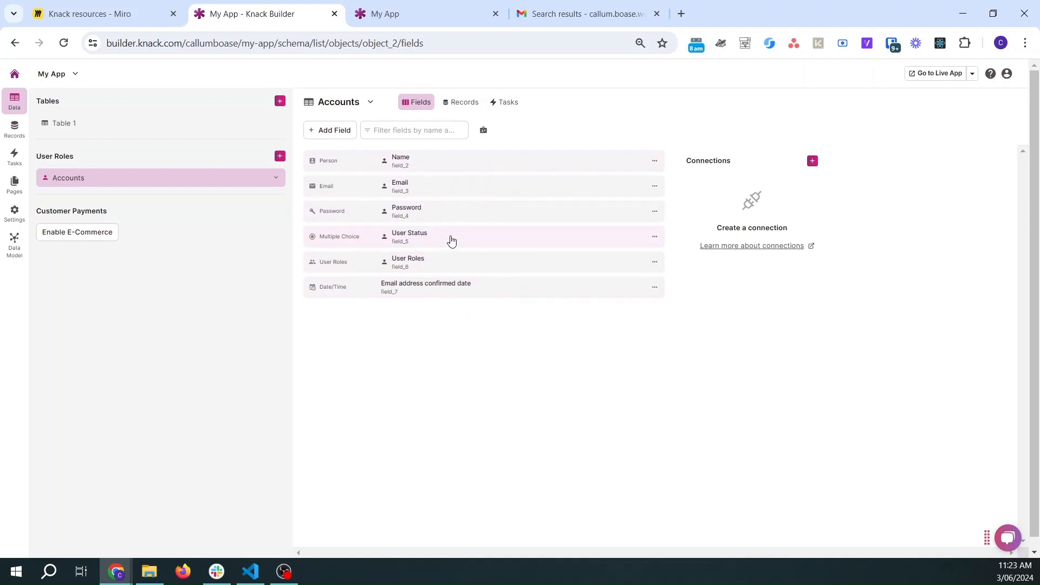
left_click_drag(452, 240, 454, 295)
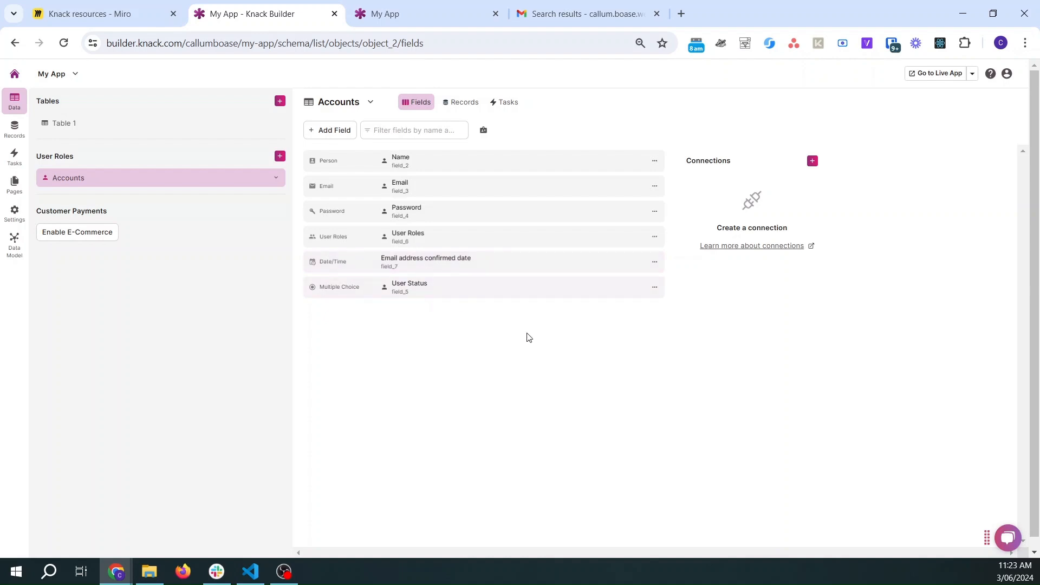
Add a validation rule to the User Status field with the criterion Email address confirmed date is blank.
left_click(440, 292)
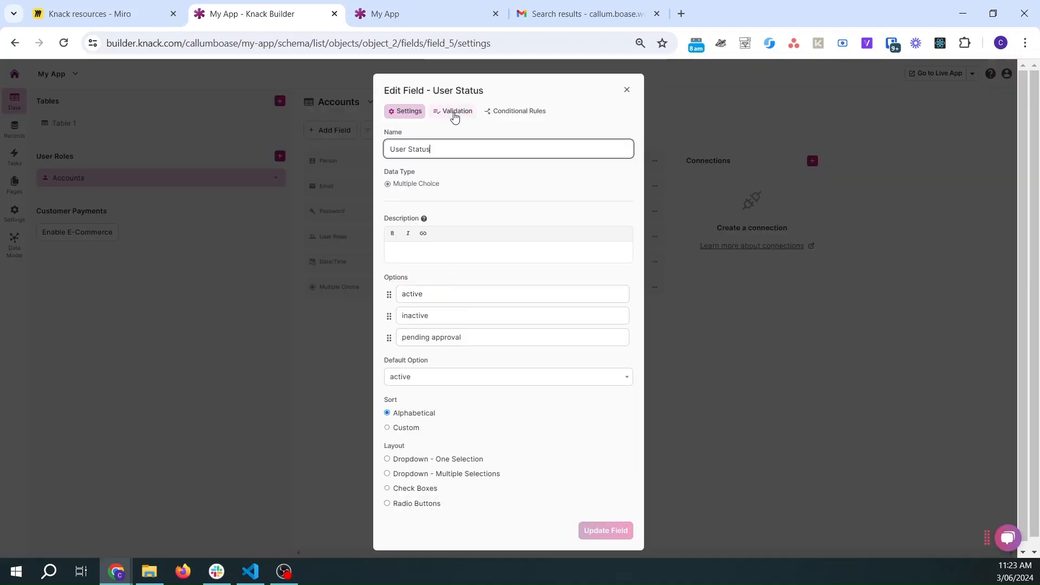
left_click(455, 111)
left_click(437, 153)
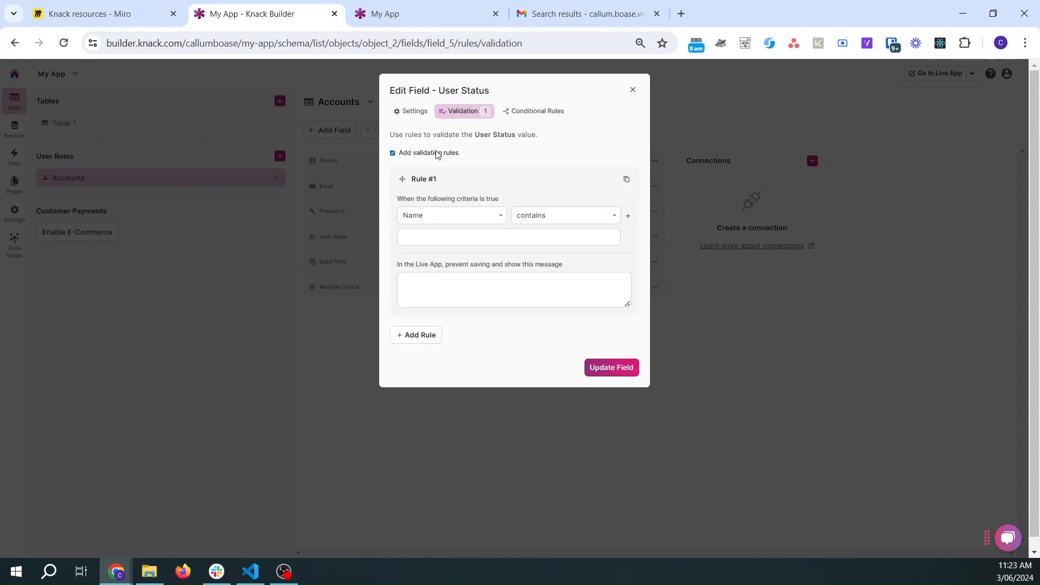
left_click(437, 217)
left_click(467, 258)
left_click(540, 215)
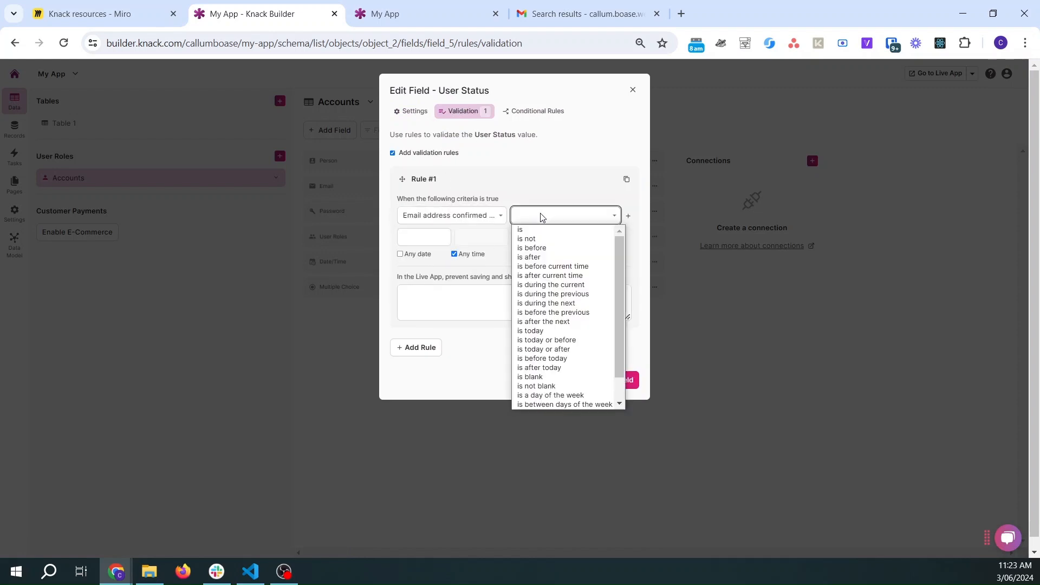
left_click(566, 382)
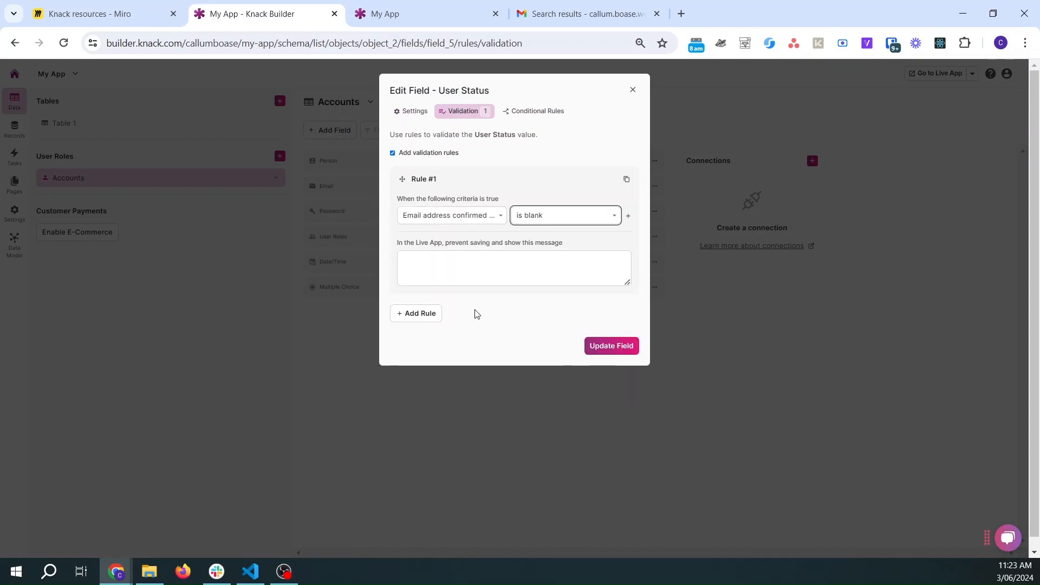
Add a second criterion to the validation rule: User Status is active.
left_click(627, 218)
left_click(471, 237)
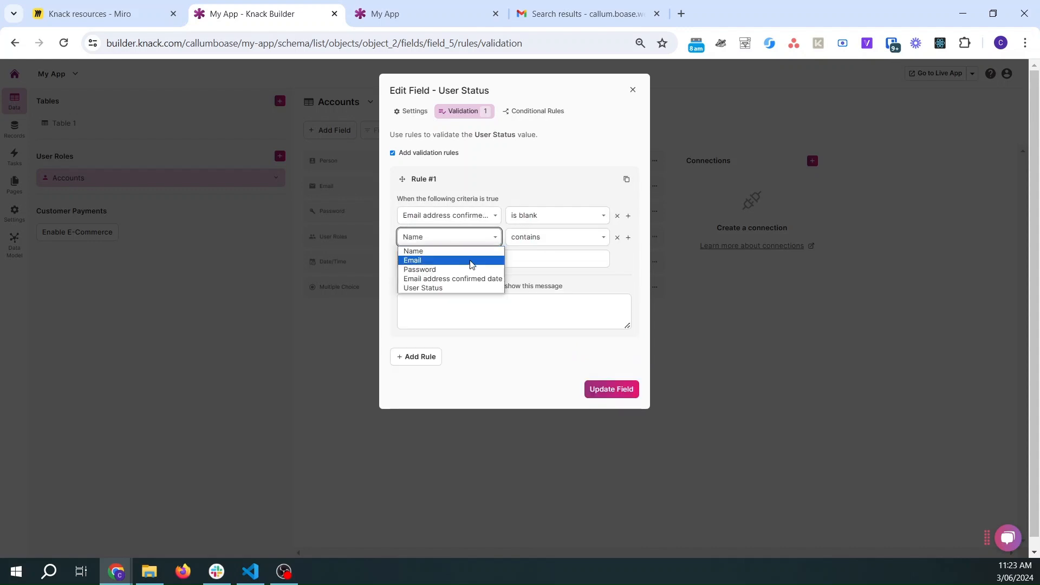
left_click(472, 291)
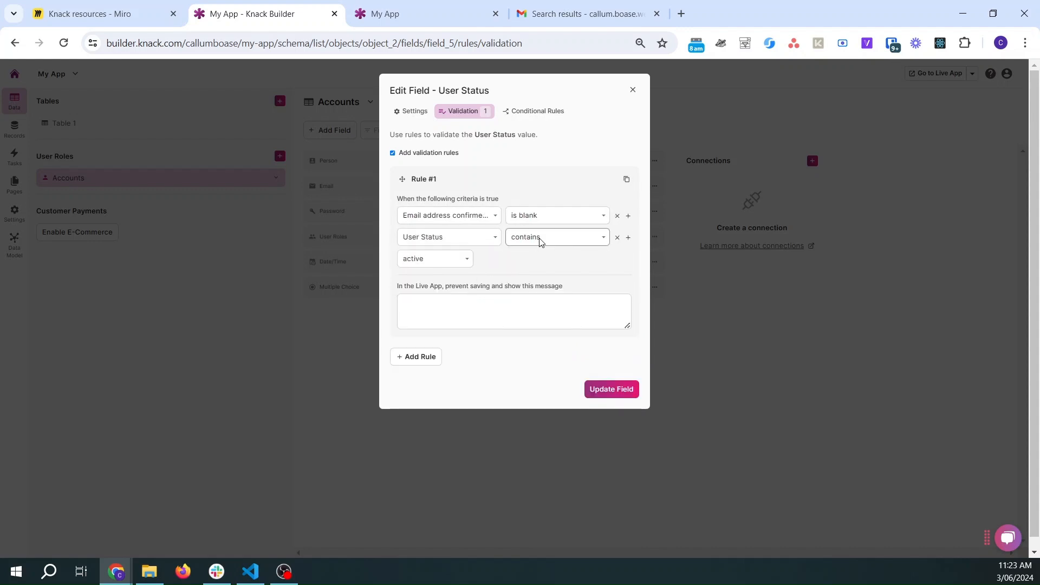
left_click(539, 241)
left_click(518, 252)
Enter a rule message saying user status cannot be set to active because the user hasn't confirmed their email, and update the field.
left_click(462, 298)
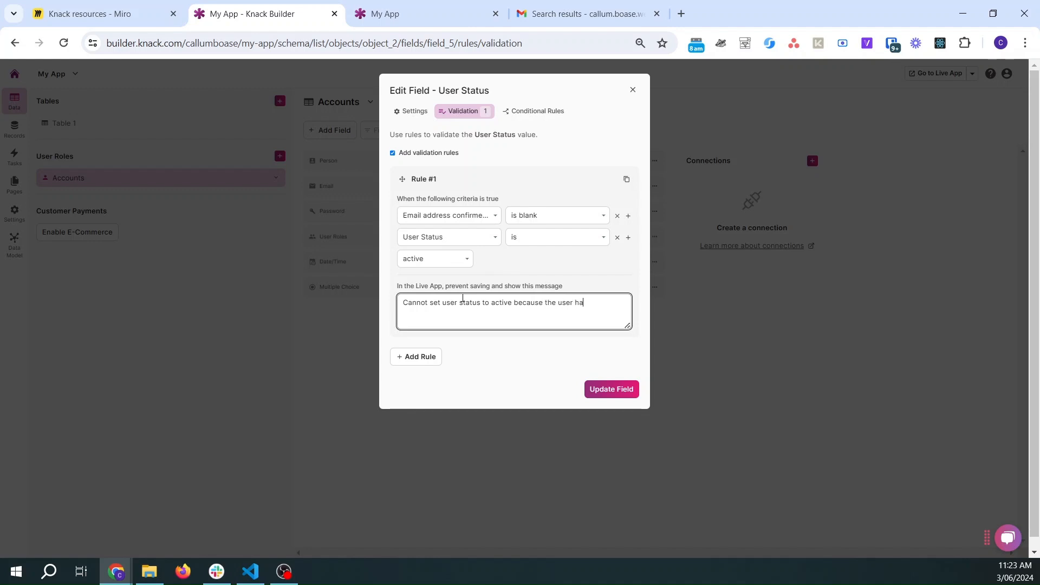
type("confirmed their email.")
left_click(624, 389)
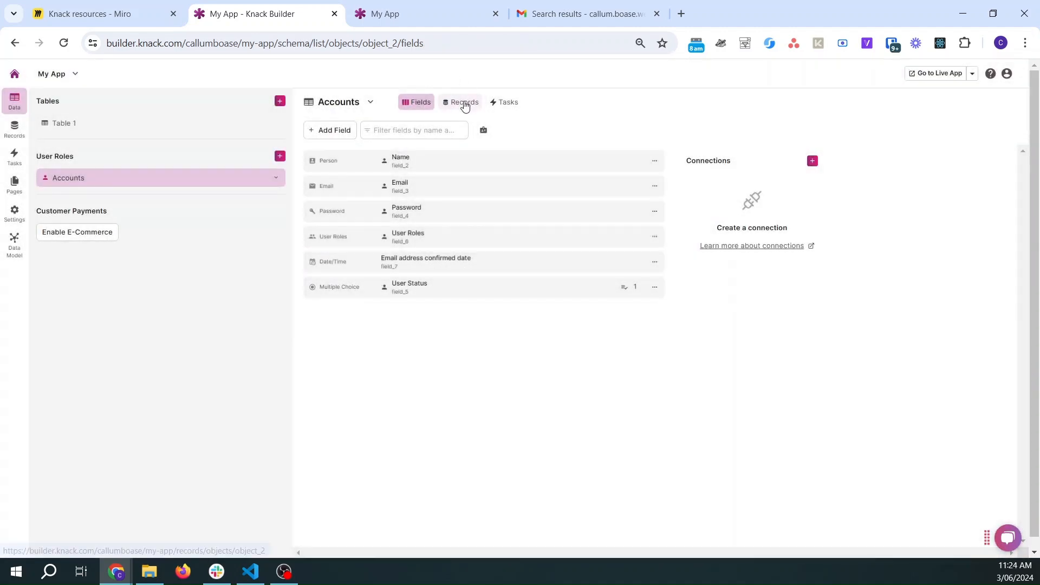
Open the Accounts records and try to set the existing account's User Status to active.
left_click(460, 103)
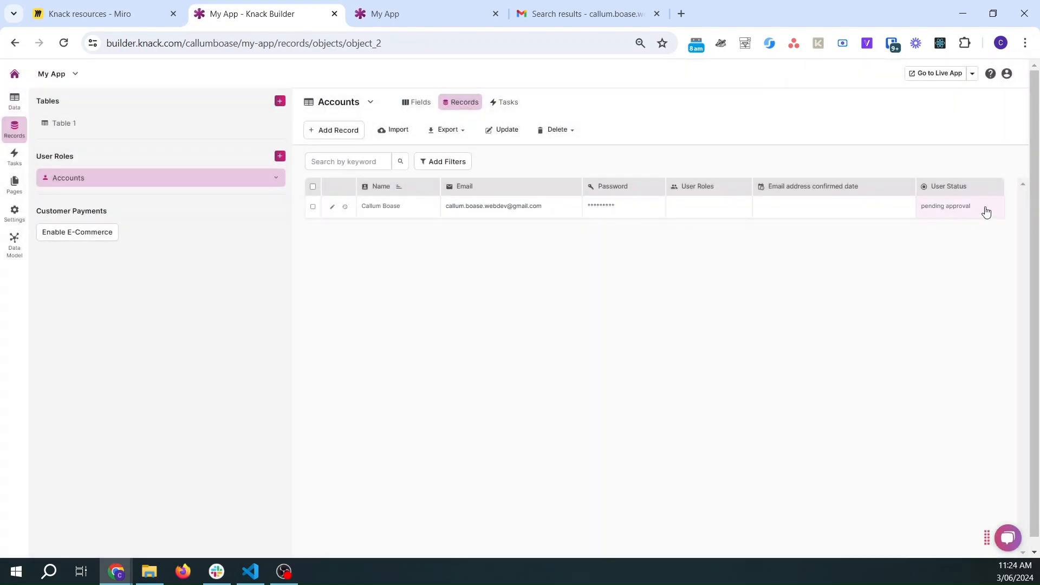
left_click(983, 208)
left_click(891, 213)
left_click(893, 226)
key("Return")
left_click(864, 301)
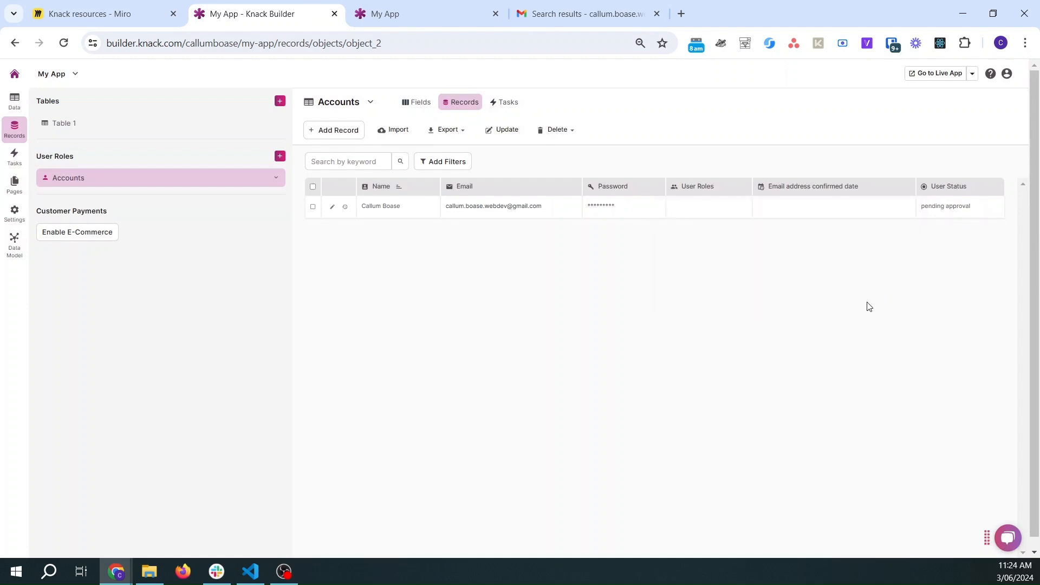
Set the account record's Email address confirmed date to 30/06/2024 and submit it.
left_click(827, 211)
left_click(801, 211)
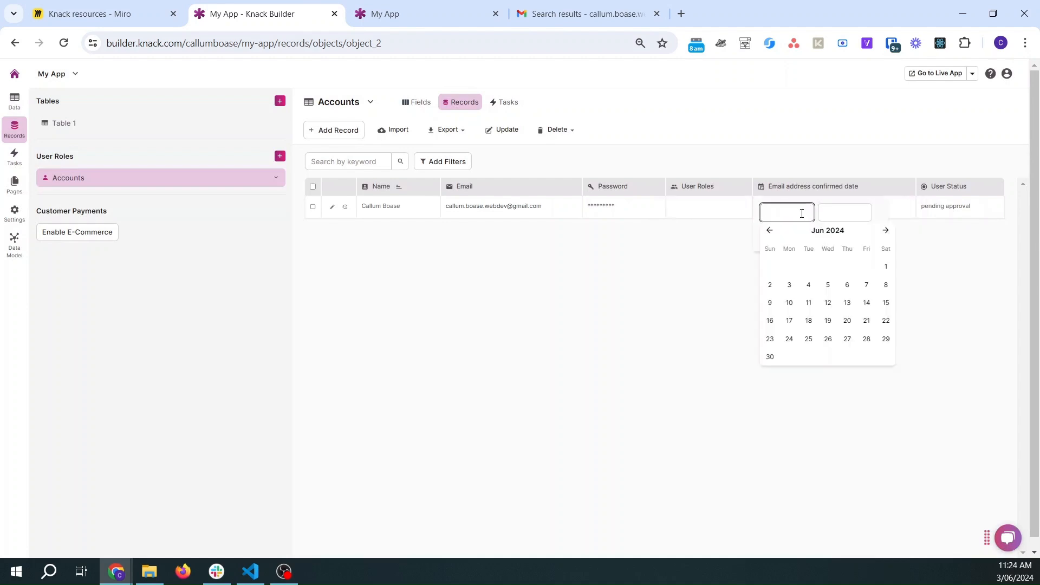
left_click(776, 356)
left_click(860, 207)
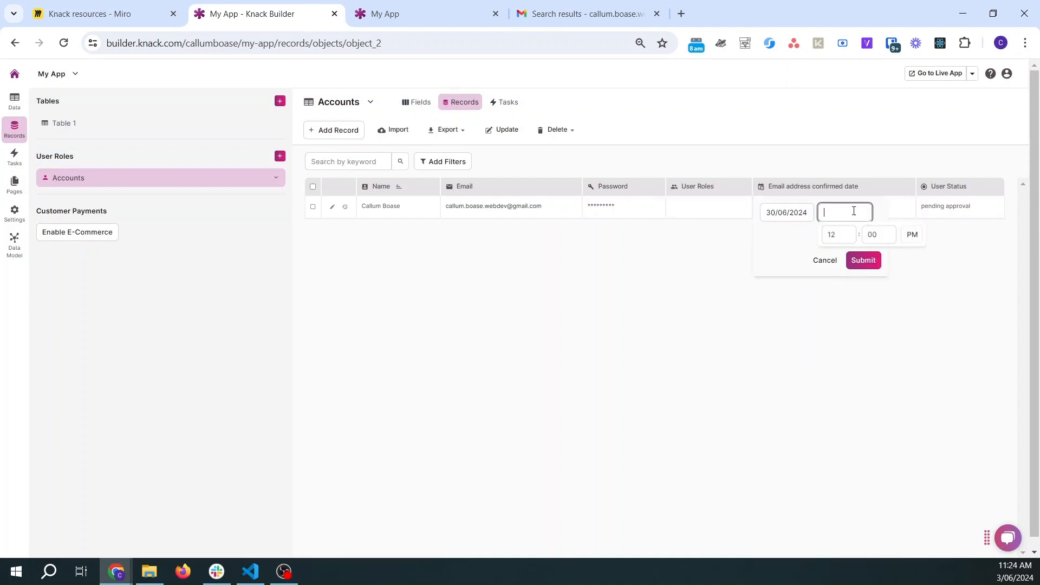
left_click(810, 249)
left_click(848, 232)
left_click(862, 260)
left_click(864, 242)
Set the account record's User Status to active and submit the change.
left_click(935, 209)
left_click(910, 213)
left_click(813, 226)
left_click(903, 237)
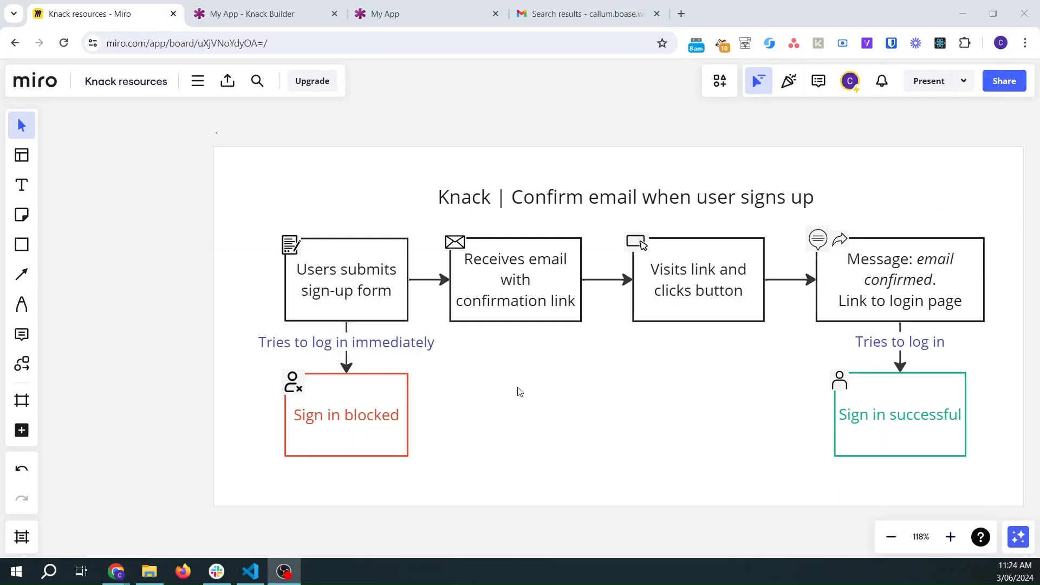
Check the sign-up flowchart in Miro, return to the Knack Builder and open the Sign Up form's submit rules.
left_click(519, 391)
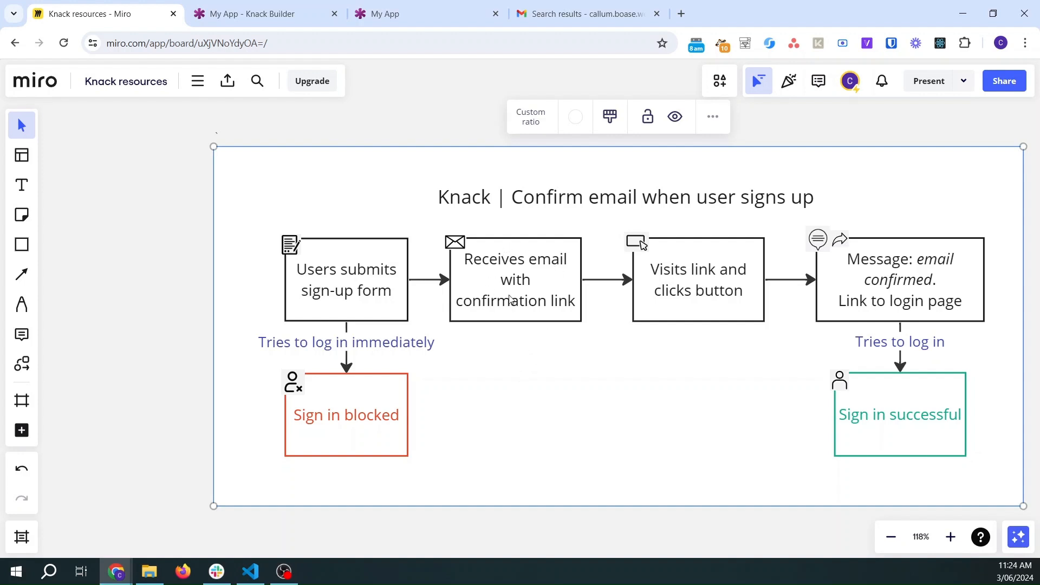
left_click(246, 5)
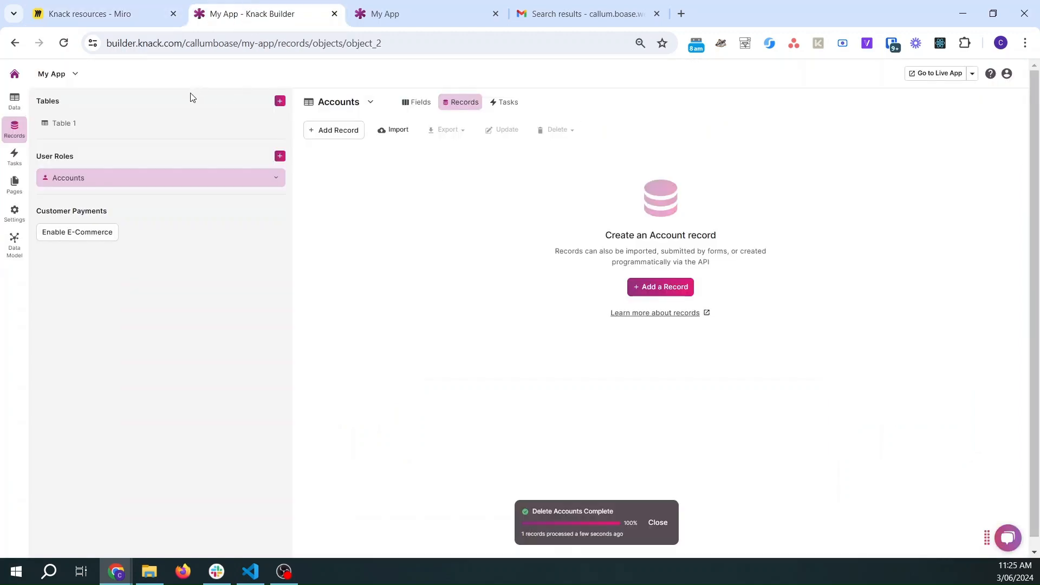
left_click(14, 184)
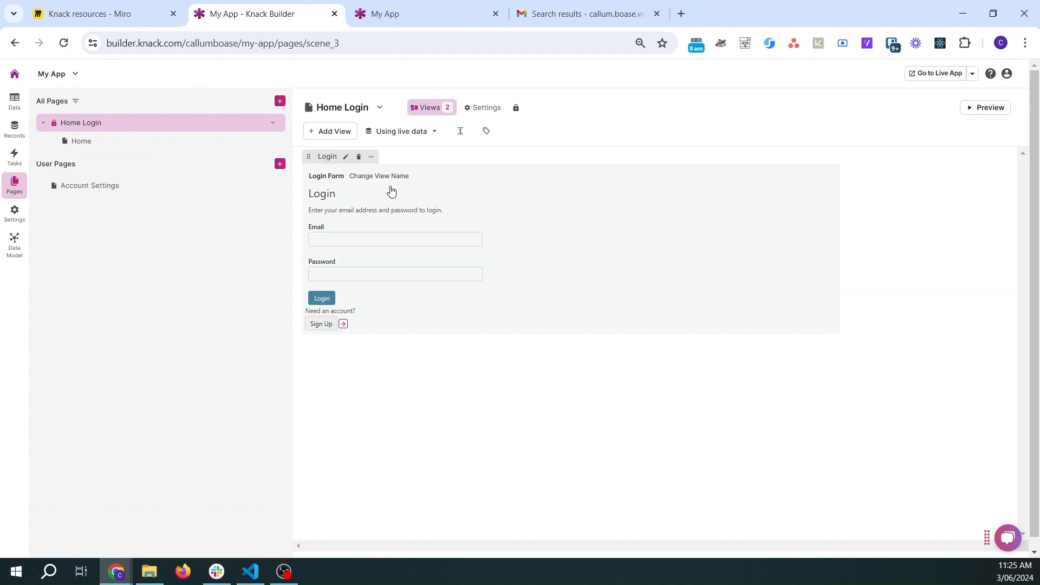
left_click(343, 324)
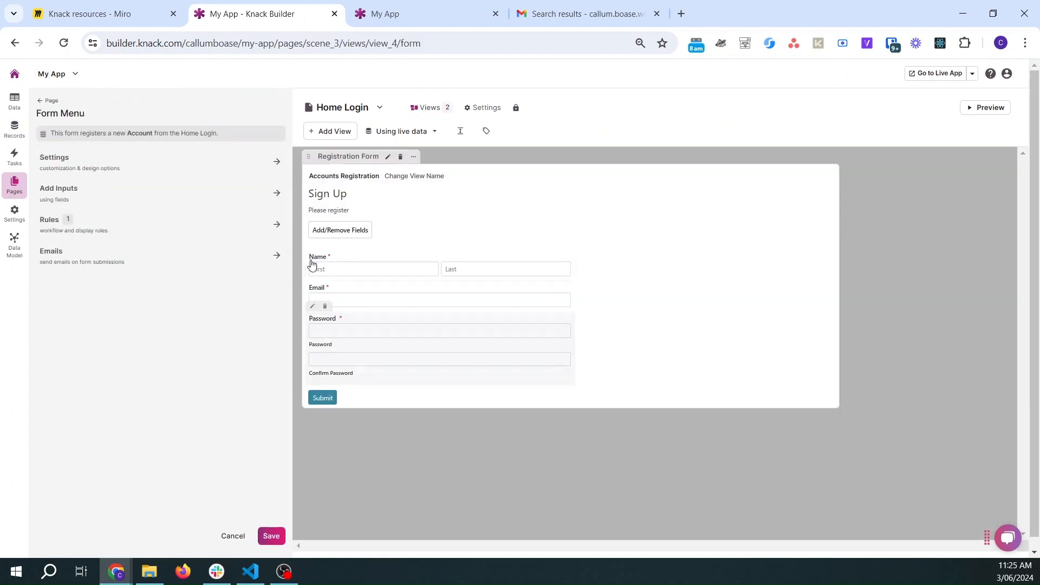
left_click(120, 225)
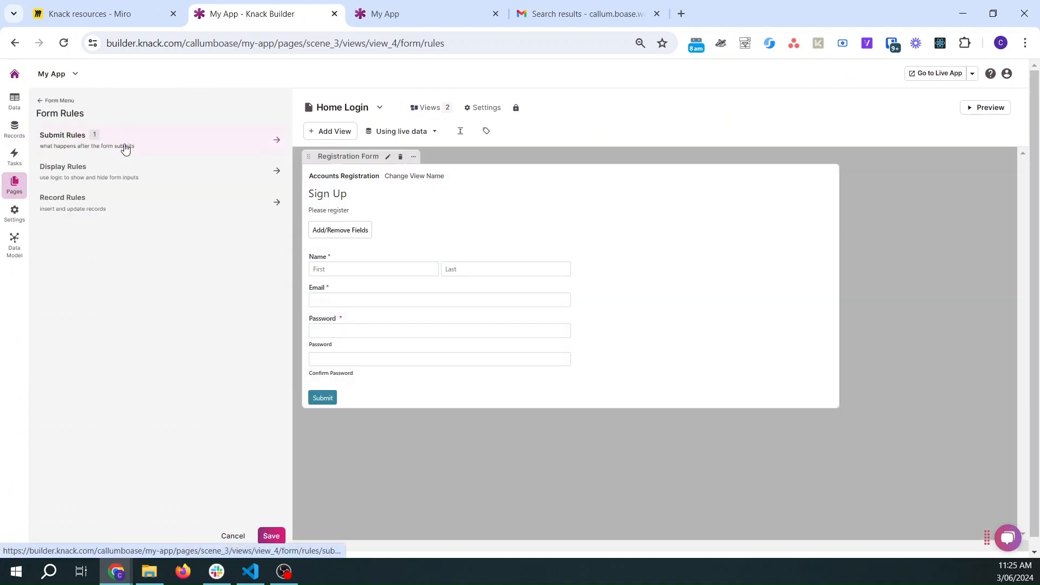
left_click(129, 142)
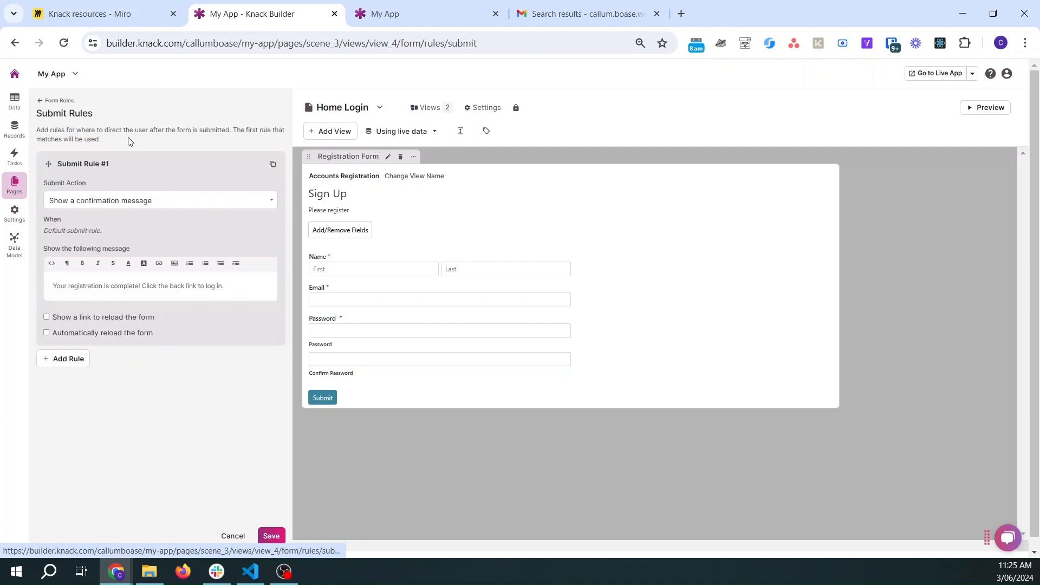
Set the confirmation message to "Thanks for signing up. You should receive an email shortly with instructions for completing your sign-up" and save the form.
triple_click(179, 291)
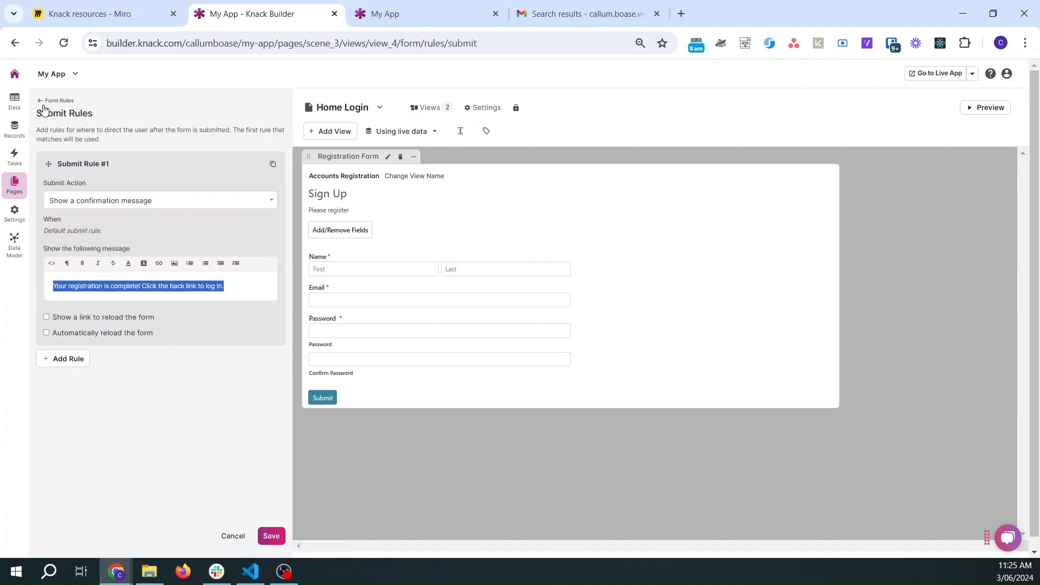
type("Thanks for signing up. You should receive an email shortly with instructions for completing your sign-up")
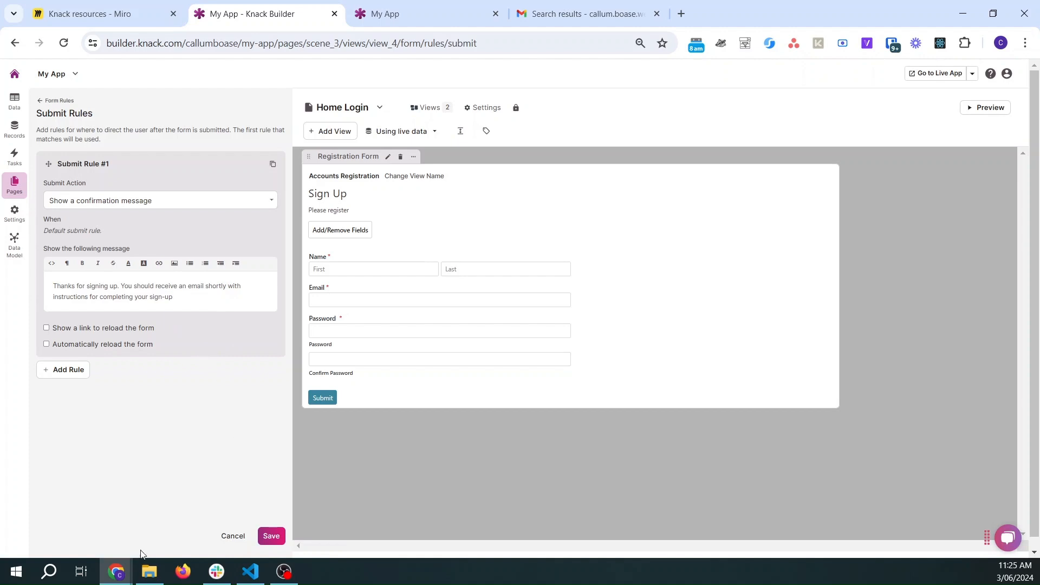
left_click(273, 538)
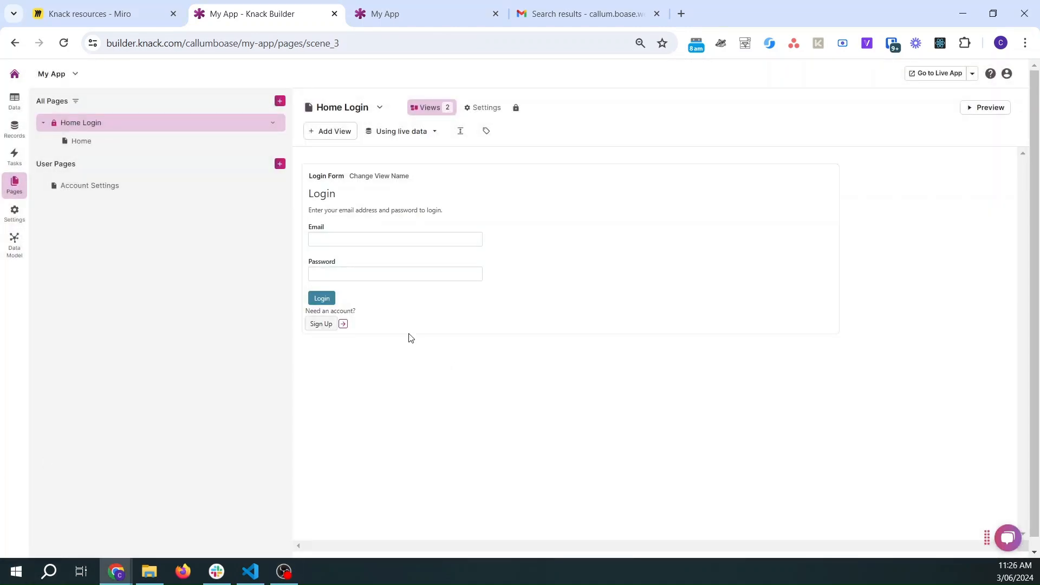
Add a custom email rule to the Sign Up form and address it to the Email field.
left_click(344, 324)
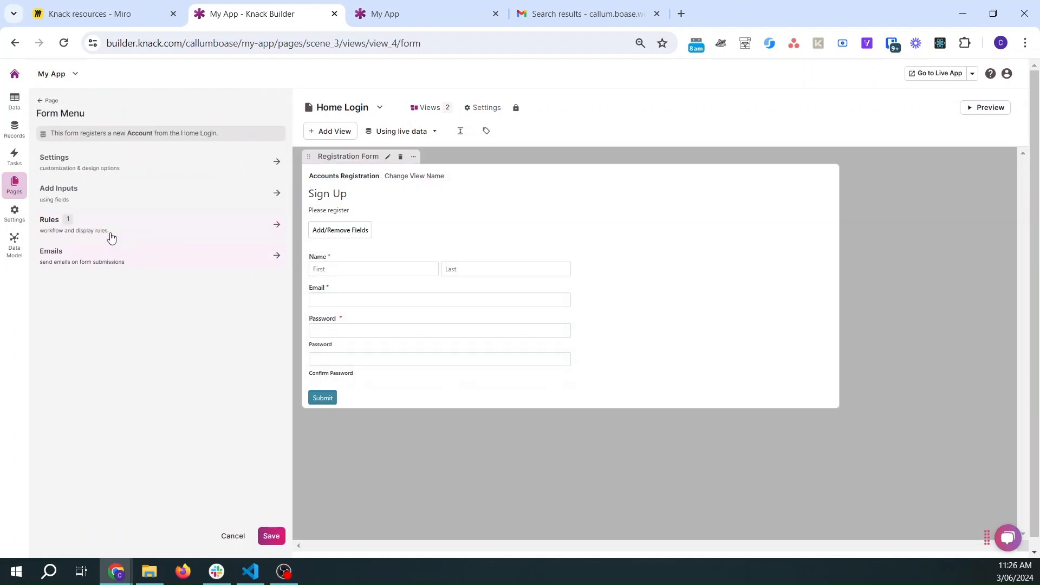
left_click(103, 257)
left_click(64, 150)
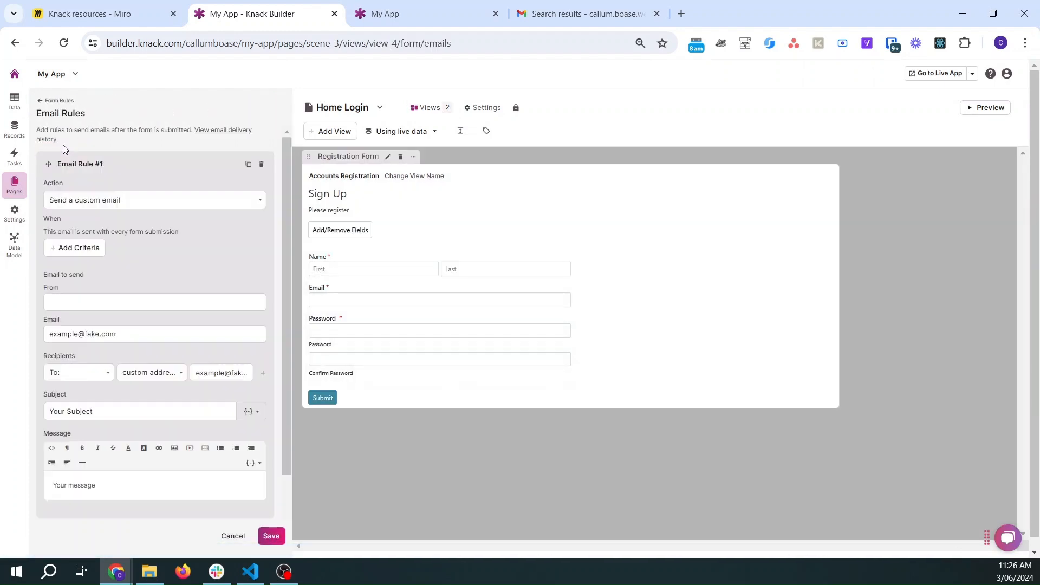
left_click(175, 373)
left_click(162, 395)
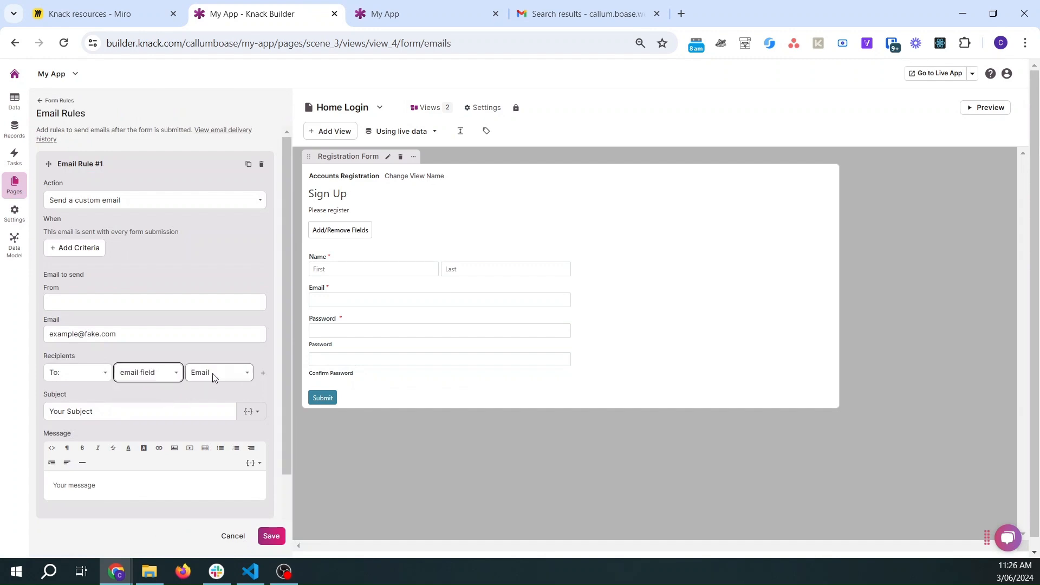
Set the email rule's subject to "Please confirm your email to complete your sign-up".
triple_click(123, 406)
type("Please confirm your")
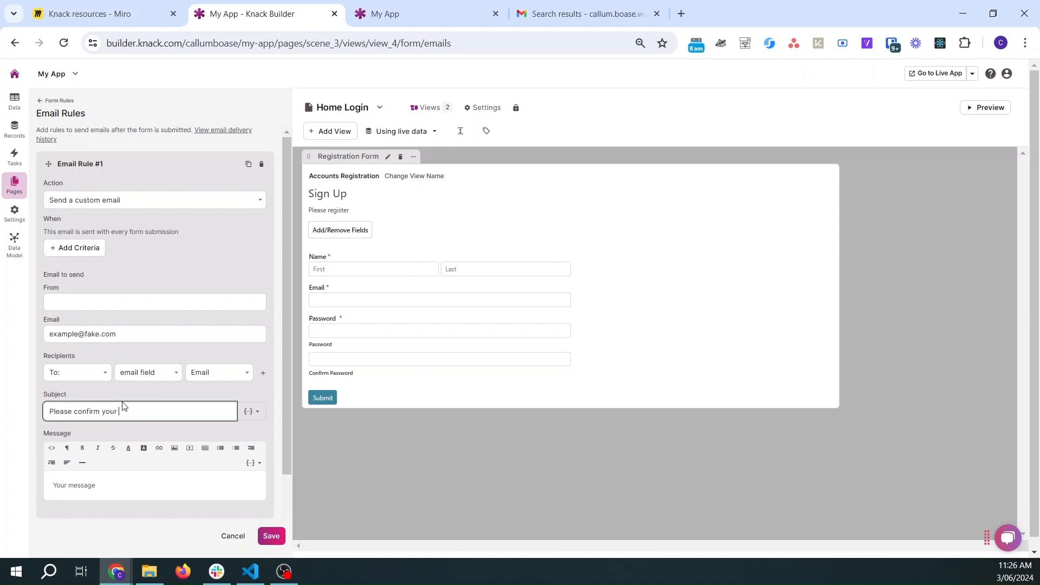
type(" email to complete your sign-up")
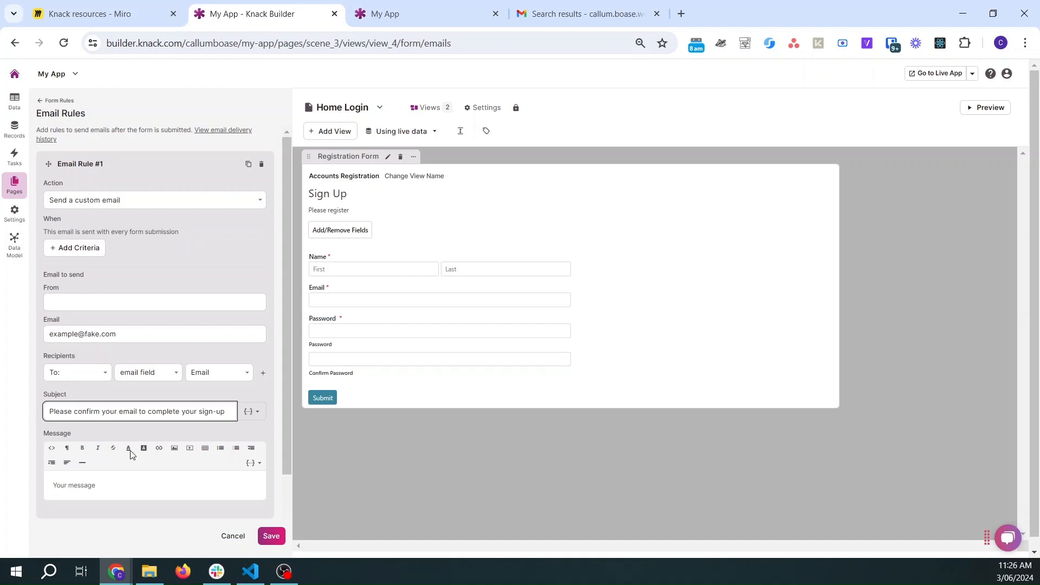
Set the message to "Hi {NAME}, Thanks for signing up. Click here to confirm your email address", the From name to "App Admin", and save.
left_click(116, 492)
key("ctrl+a")
type("Hi {NAME}, Thanks for signing up. Click here to confirm your email address")
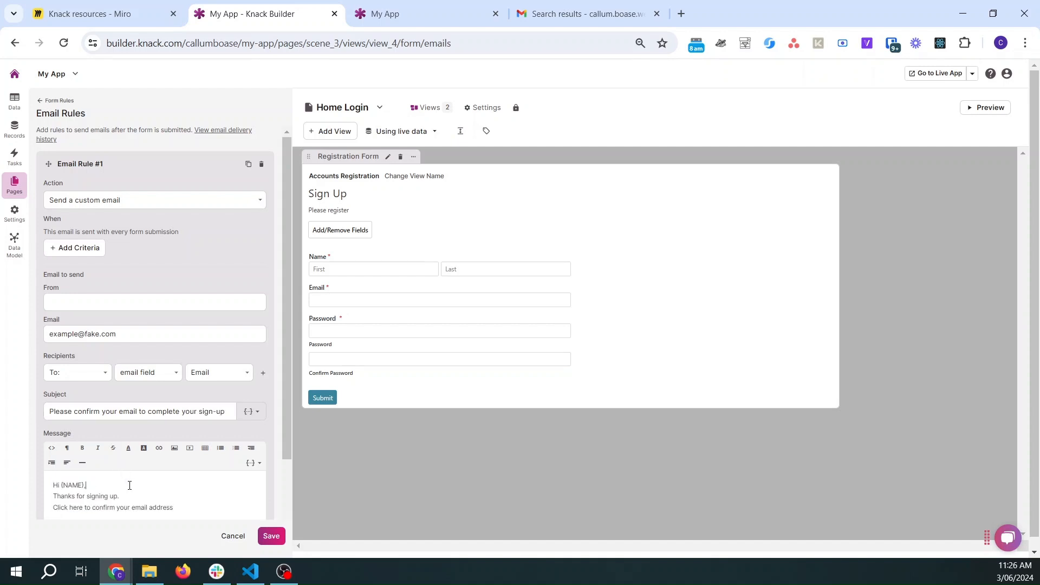
left_click_drag(203, 508, 39, 502)
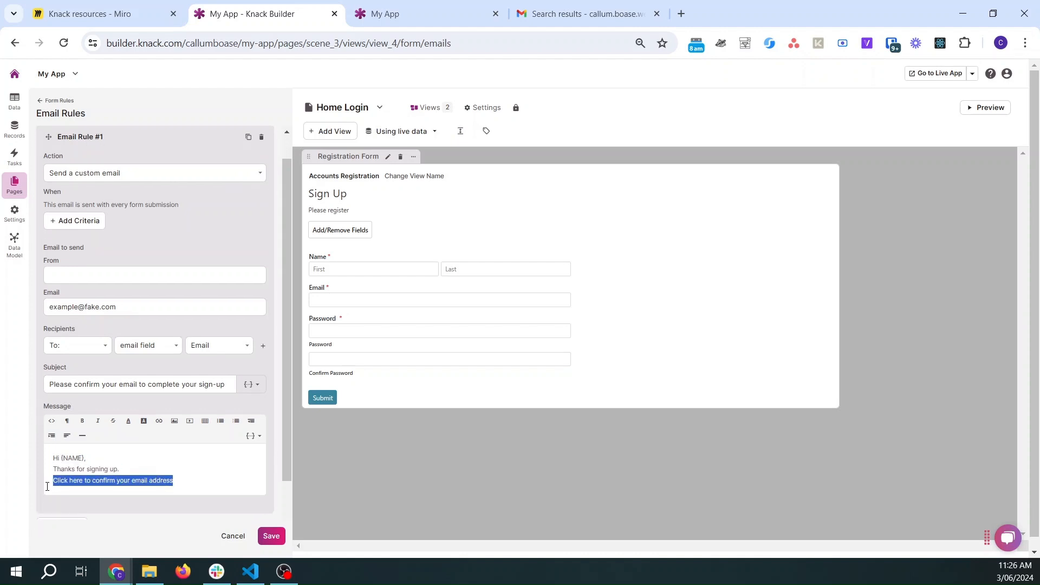
left_click(89, 277)
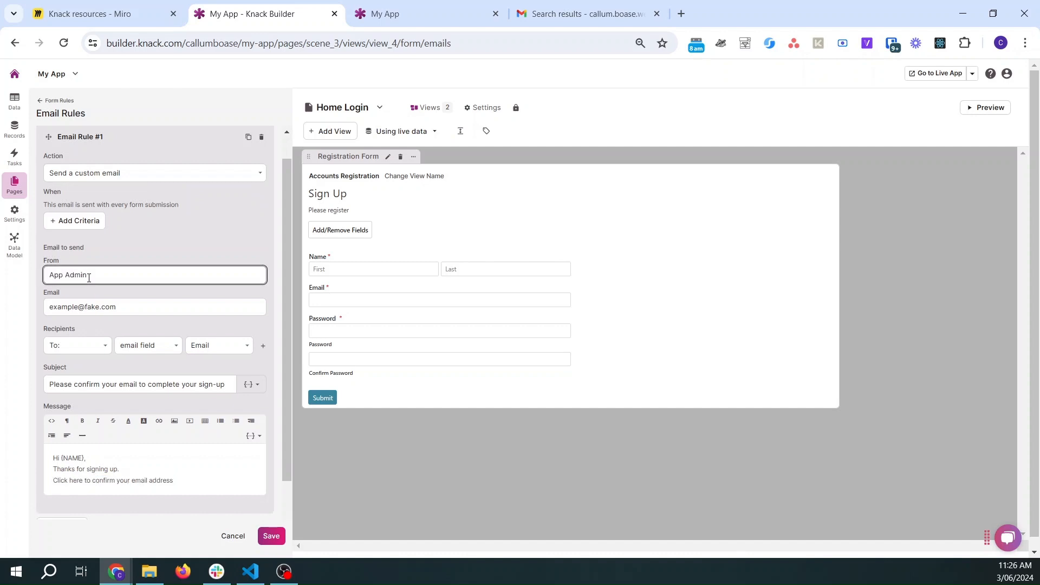
left_click(272, 536)
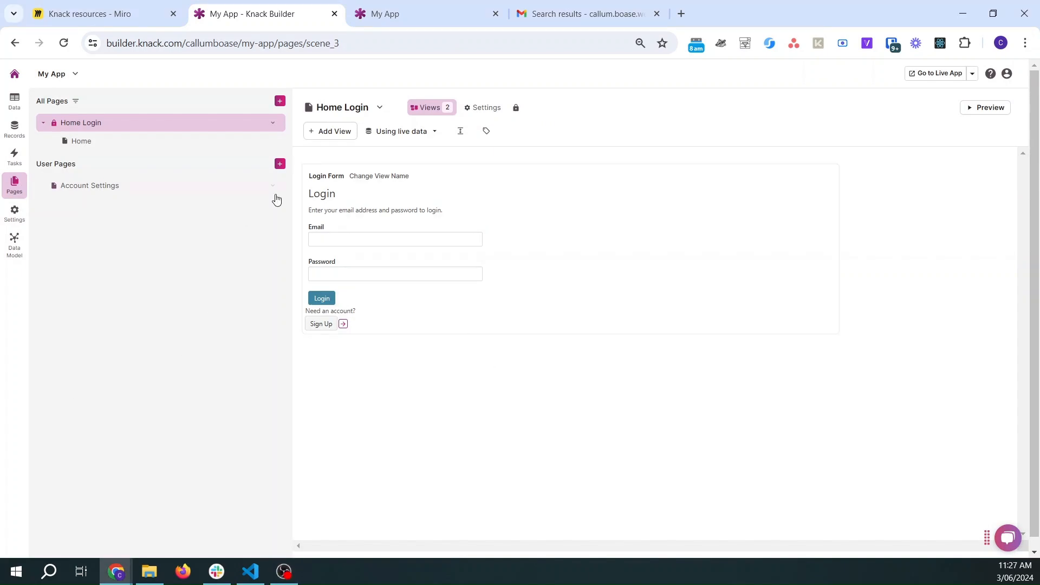
Review the Accounts table's records and its list of fields.
left_click(14, 101)
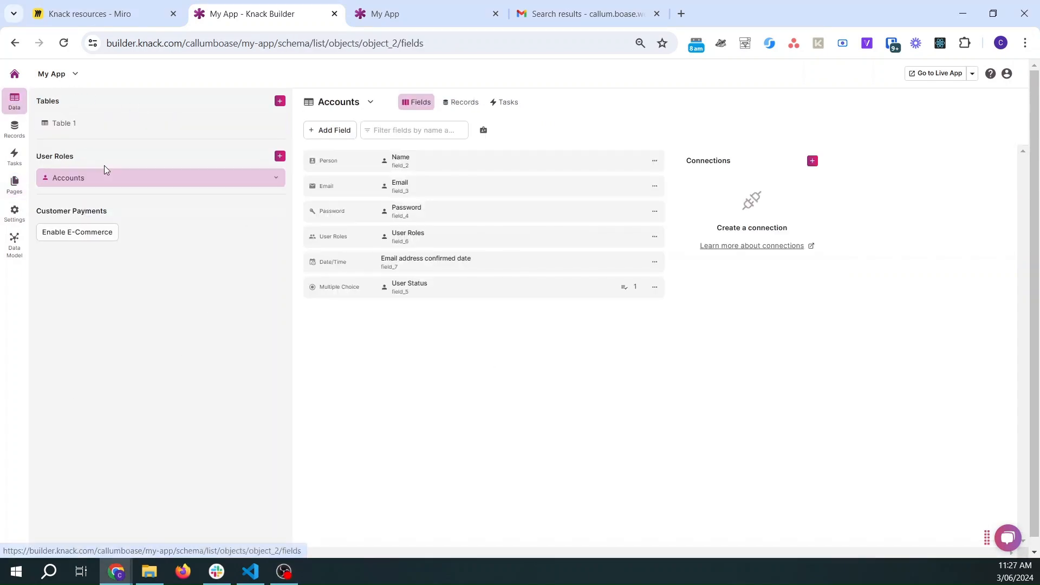
left_click(476, 102)
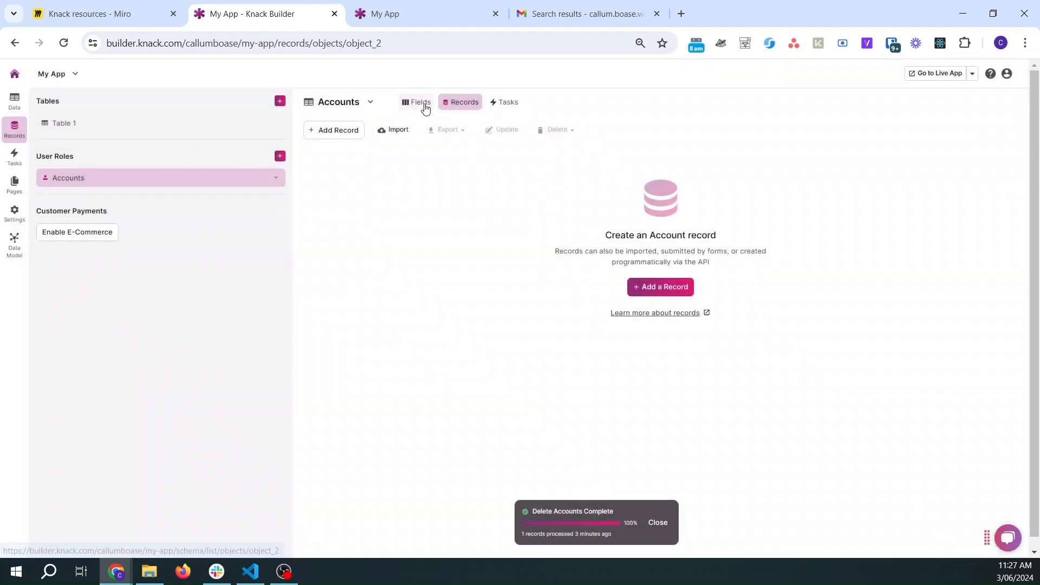
left_click(423, 103)
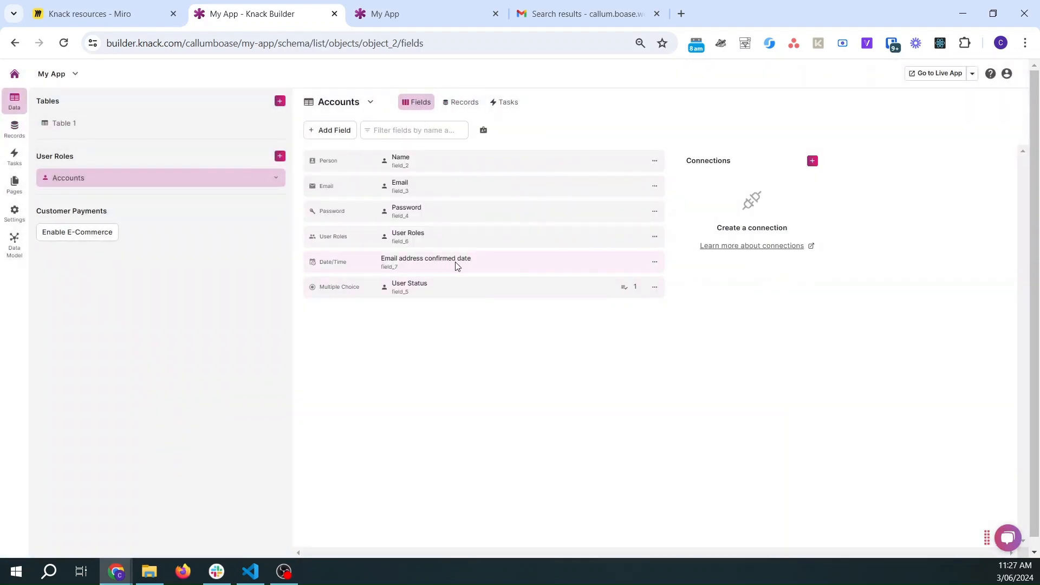
Add a new public page named "Email address confirm [hidden parent]".
left_click(15, 186)
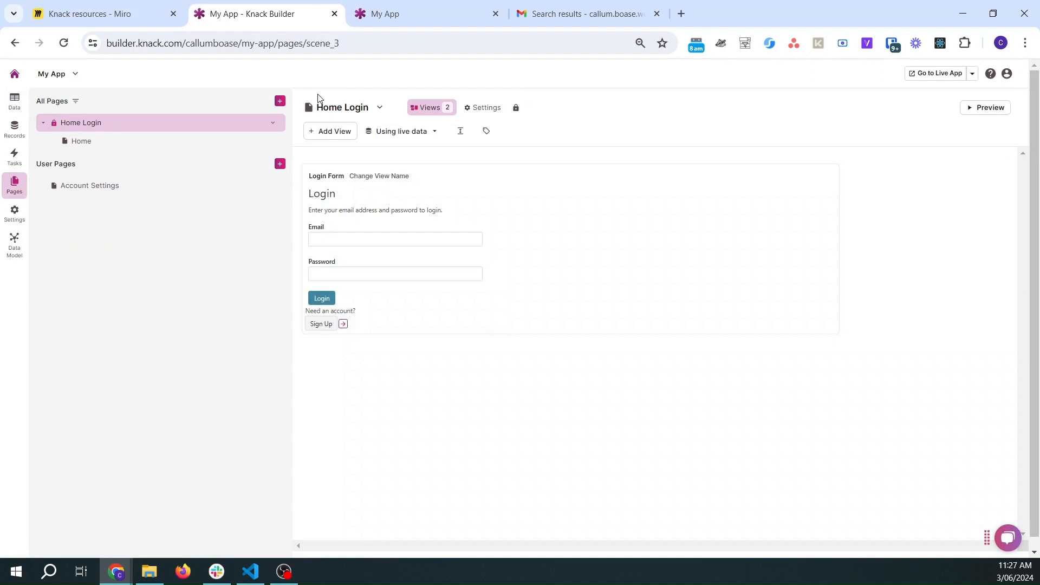
left_click(280, 101)
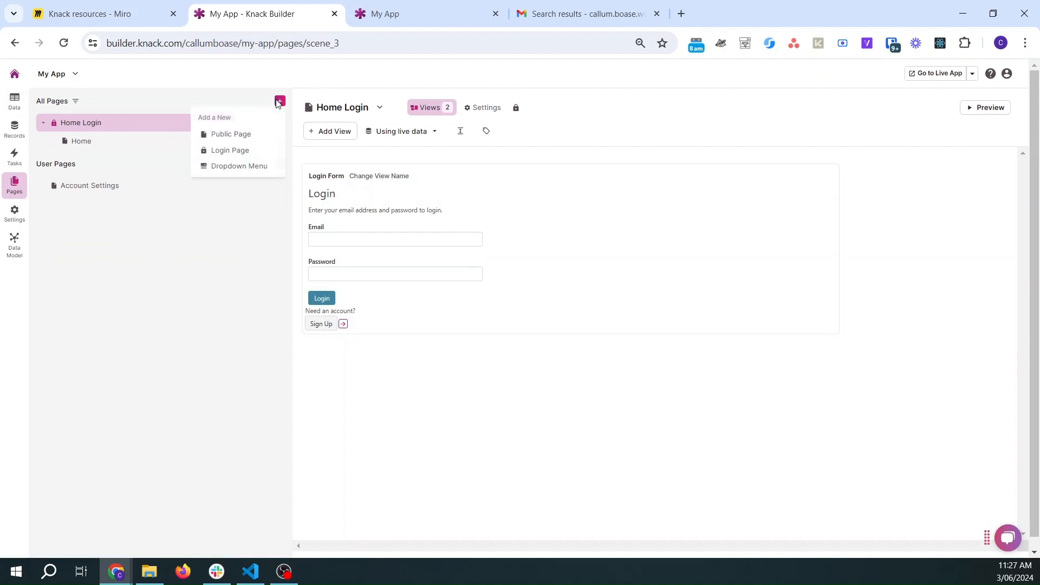
left_click(238, 135)
left_click(113, 144)
type("Em")
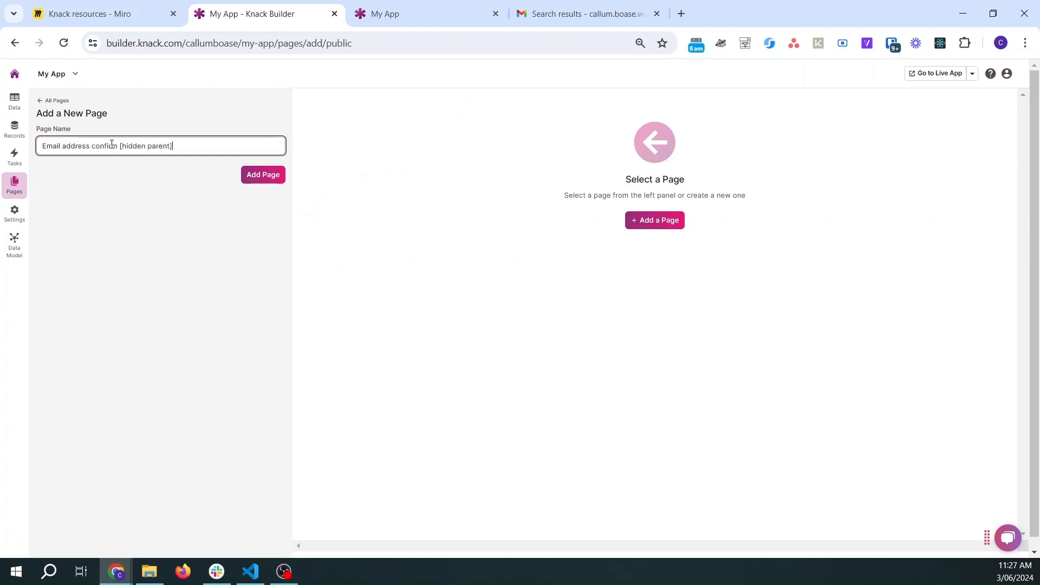
left_click(254, 175)
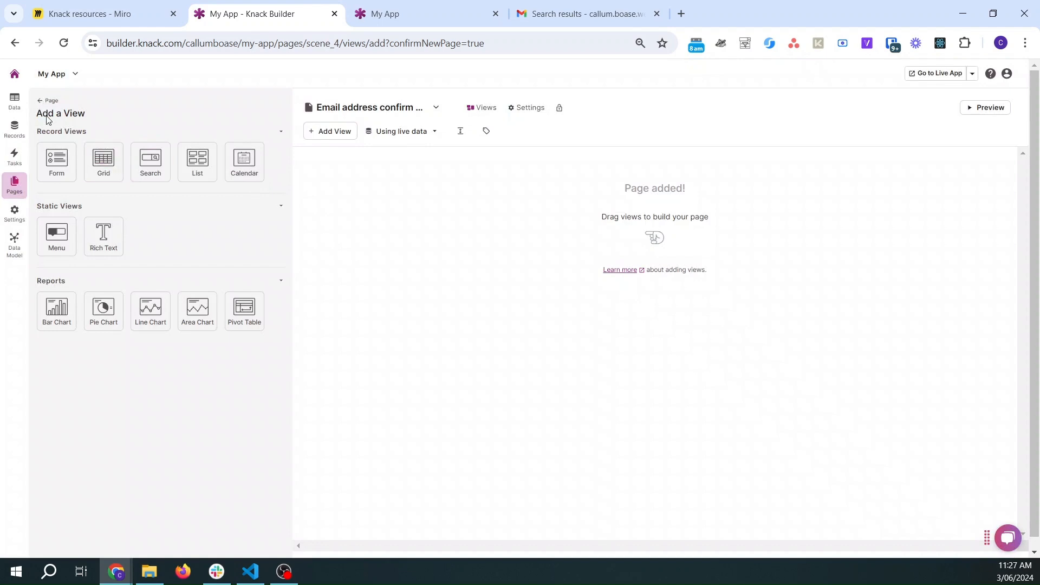
left_click(38, 101)
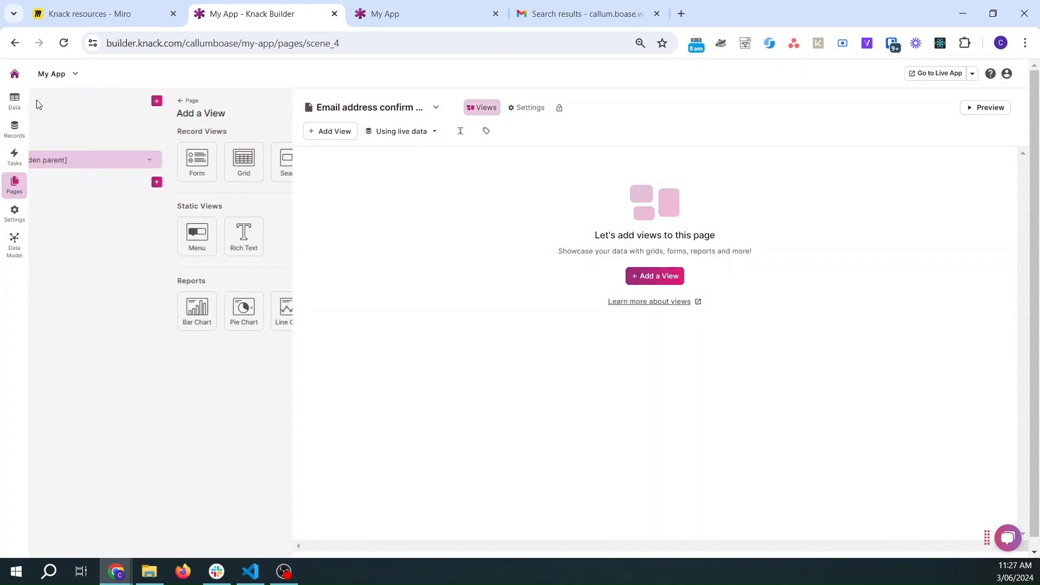
Add an Accounts grid with no child page links to the hidden parent page, remove all its fields, and save.
left_click(343, 133)
left_click(98, 159)
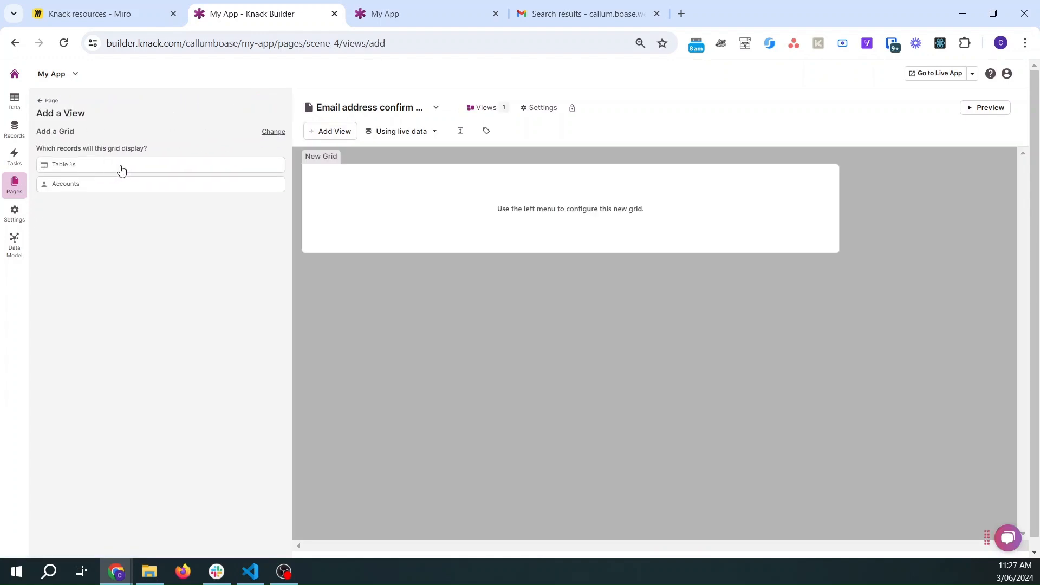
left_click(85, 186)
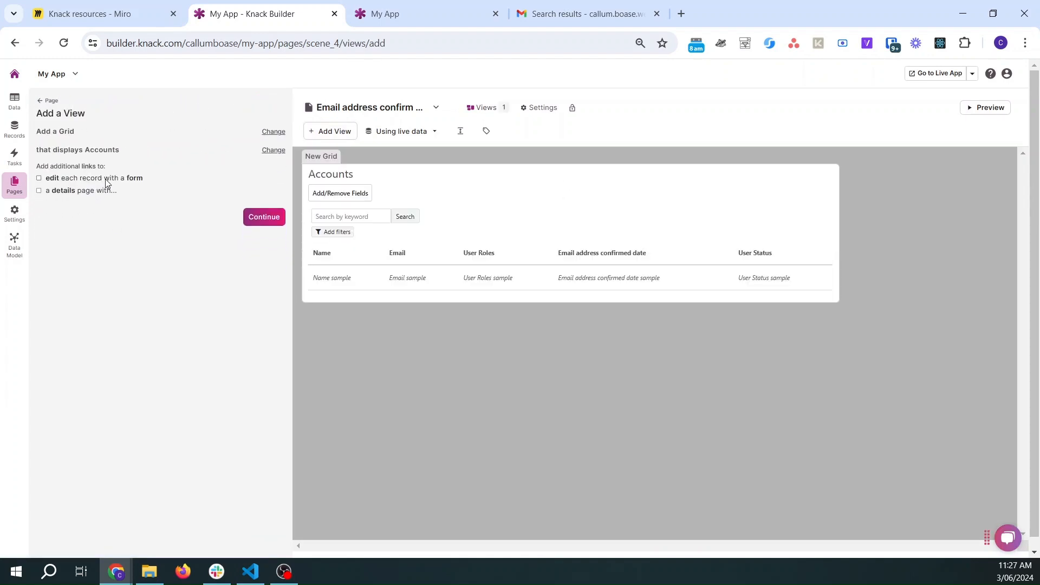
double_click(105, 179)
left_click(259, 218)
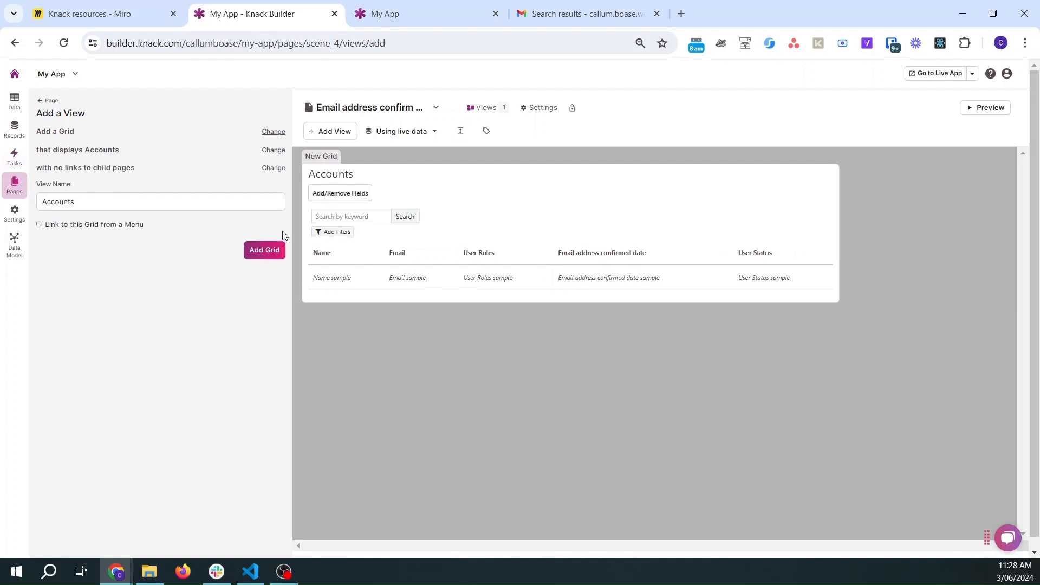
left_click(269, 252)
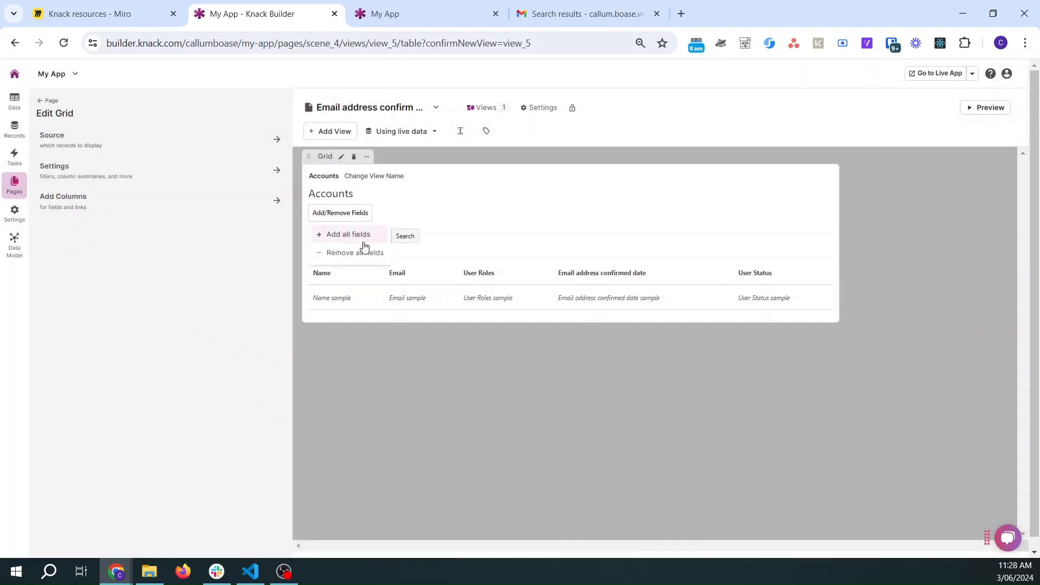
left_click(273, 536)
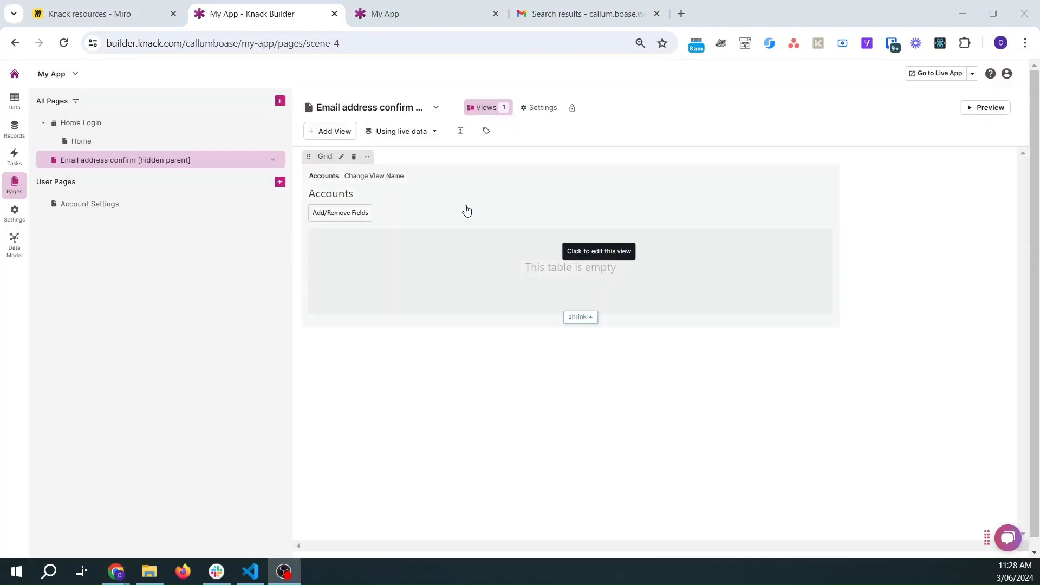
Add an edit record link column to the empty Accounts grid.
left_click(453, 234)
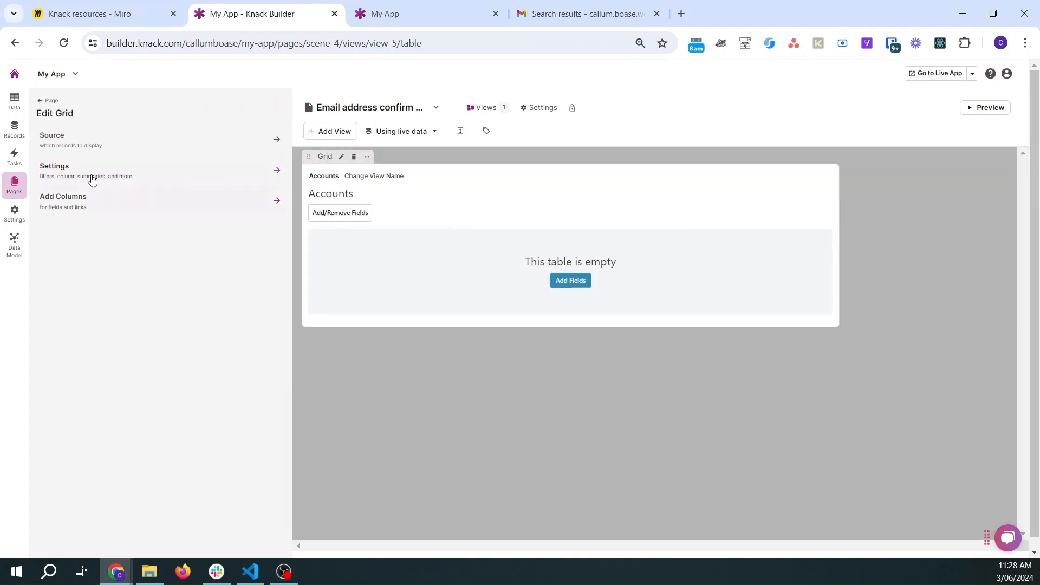
left_click(92, 199)
left_click(100, 153)
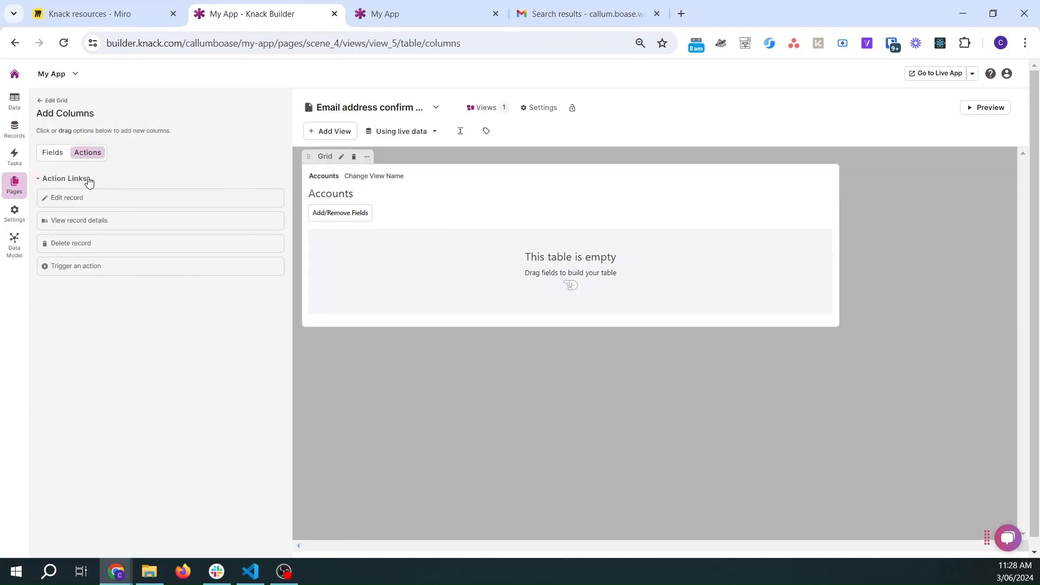
left_click(76, 197)
Clear the edit column's header, set its link text to "Confirm email", and save the grid.
left_click(313, 268)
left_click_drag(130, 187, 48, 187)
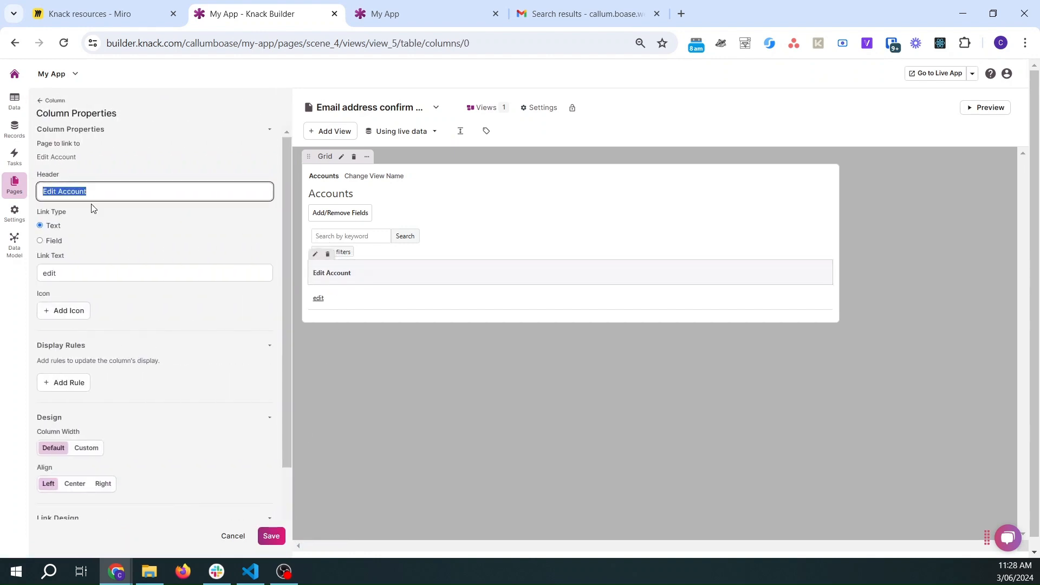
key("BackSpace")
double_click(92, 273)
type("Confirm emails")
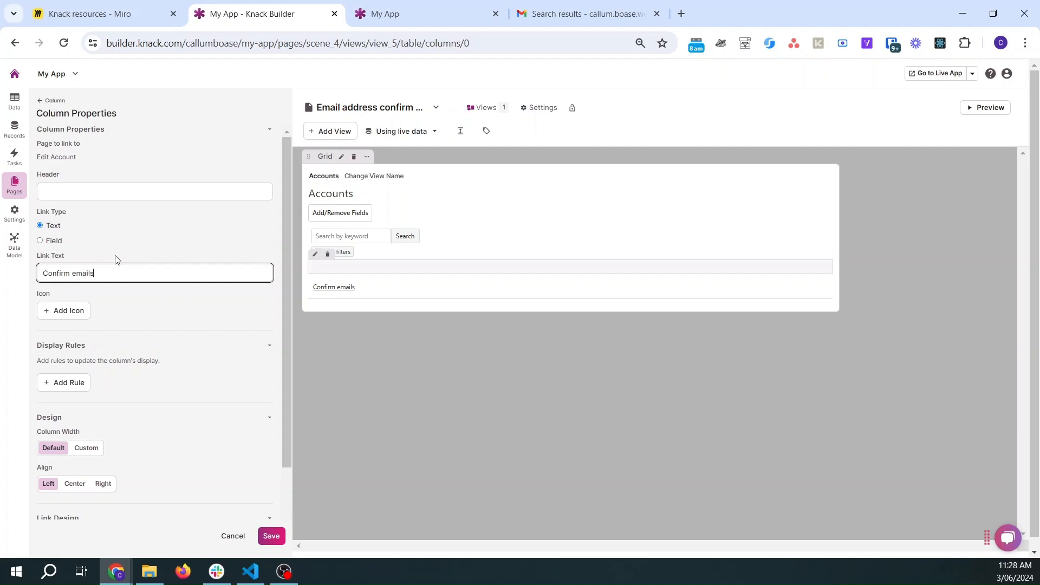
key("BackSpace")
key("ctrl+a")
left_click(273, 536)
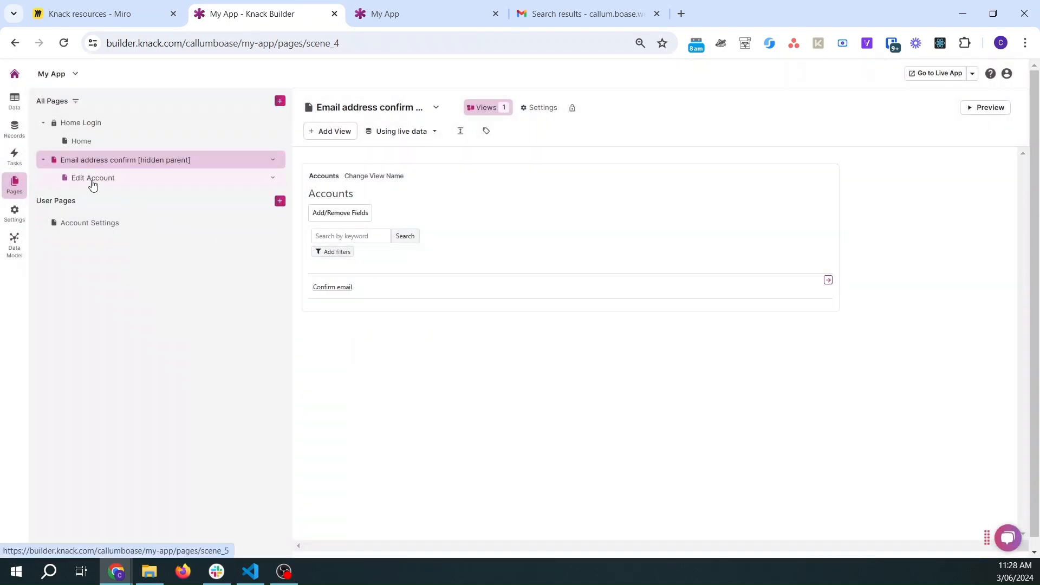
Rename the Edit Account child page as "Confirm email", set its page URL to "confirm-email", and save the settings.
left_click(93, 179)
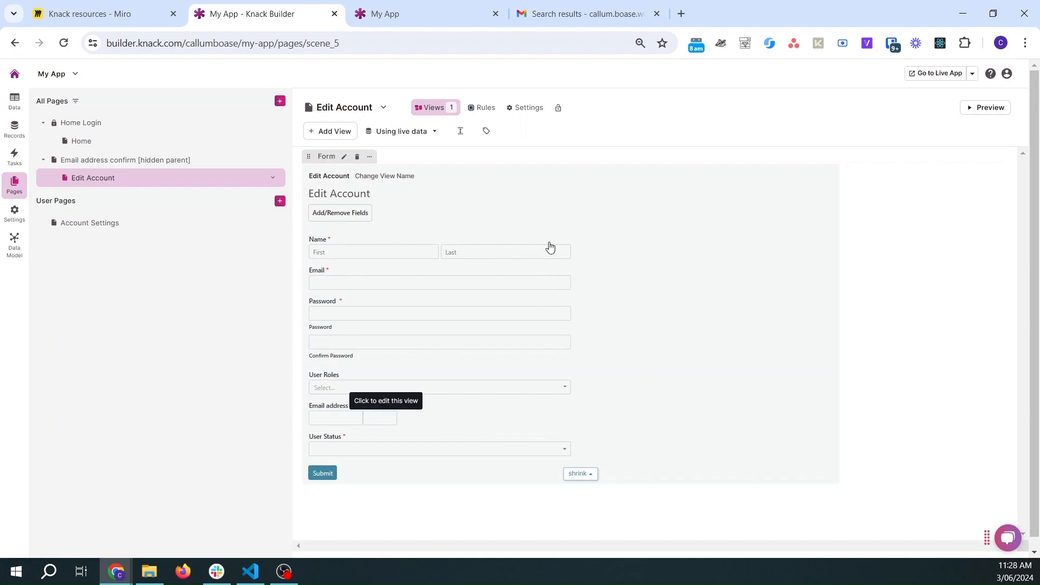
left_click(155, 159)
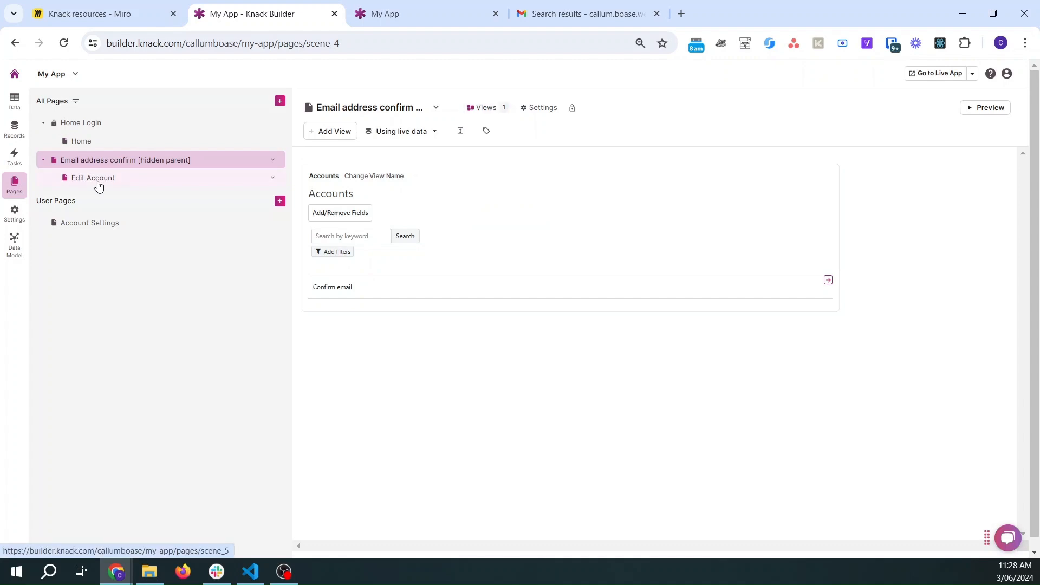
left_click(99, 181)
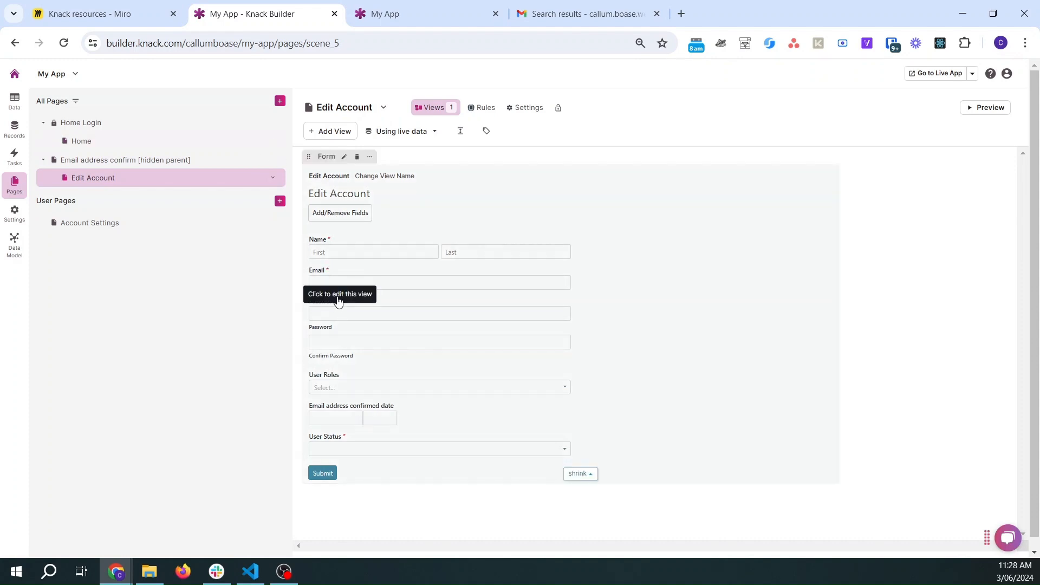
left_click(273, 178)
left_click(308, 196)
triple_click(457, 123)
type("Confirm email")
double_click(446, 167)
triple_click(446, 165)
type("confirm-email")
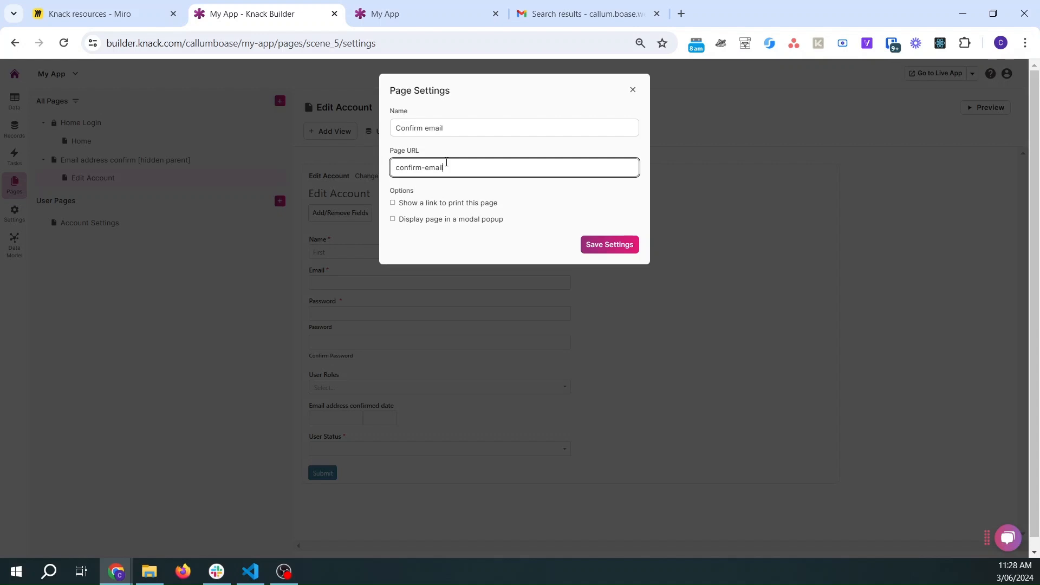
left_click(609, 238)
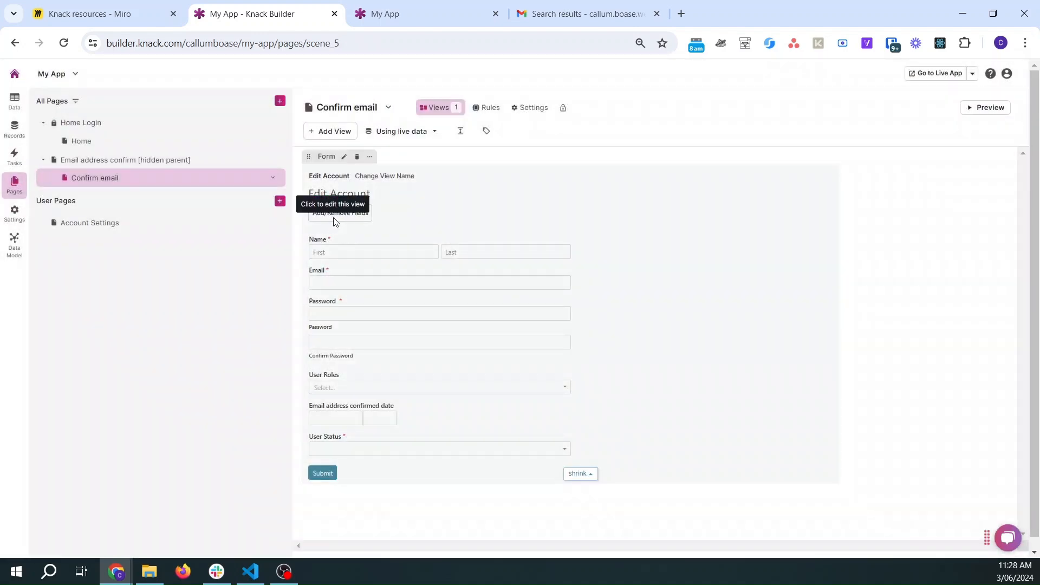
Remove all fields from the form on the Confirm email page and clear its title.
left_click(352, 230)
left_click(350, 216)
left_click(355, 251)
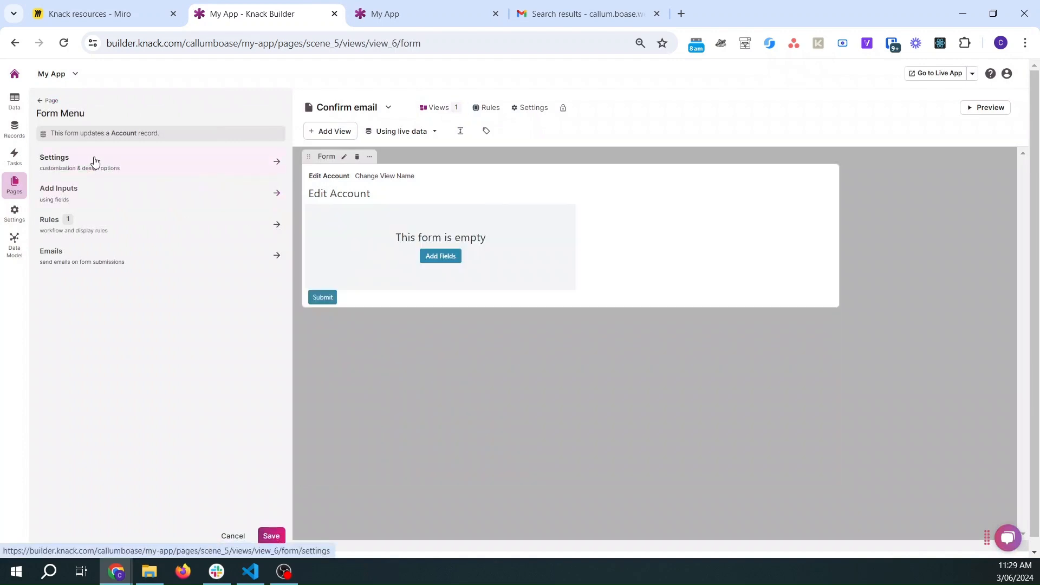
left_click(95, 161)
triple_click(108, 250)
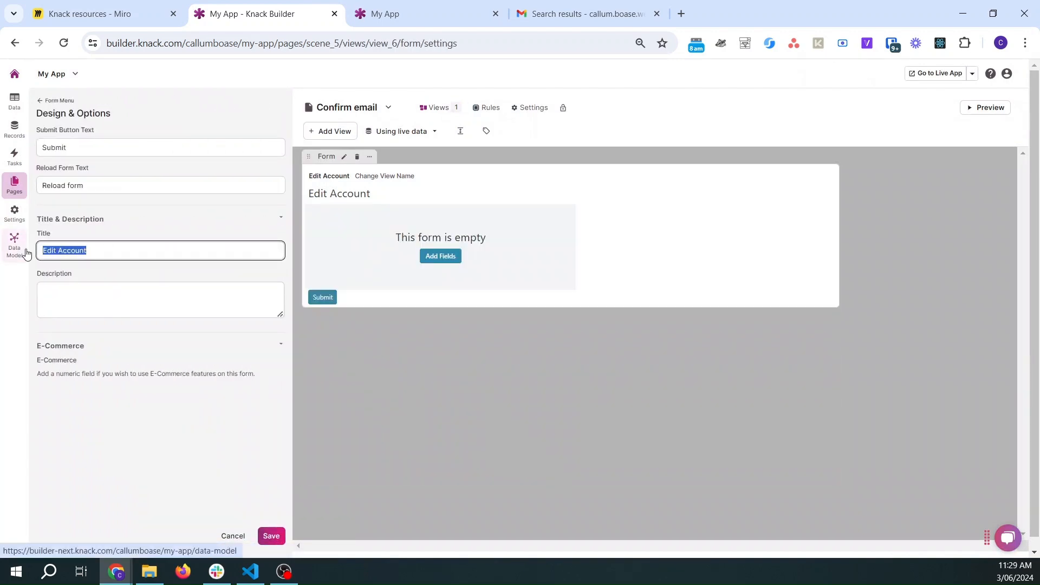
key("BackSpace")
left_click(54, 100)
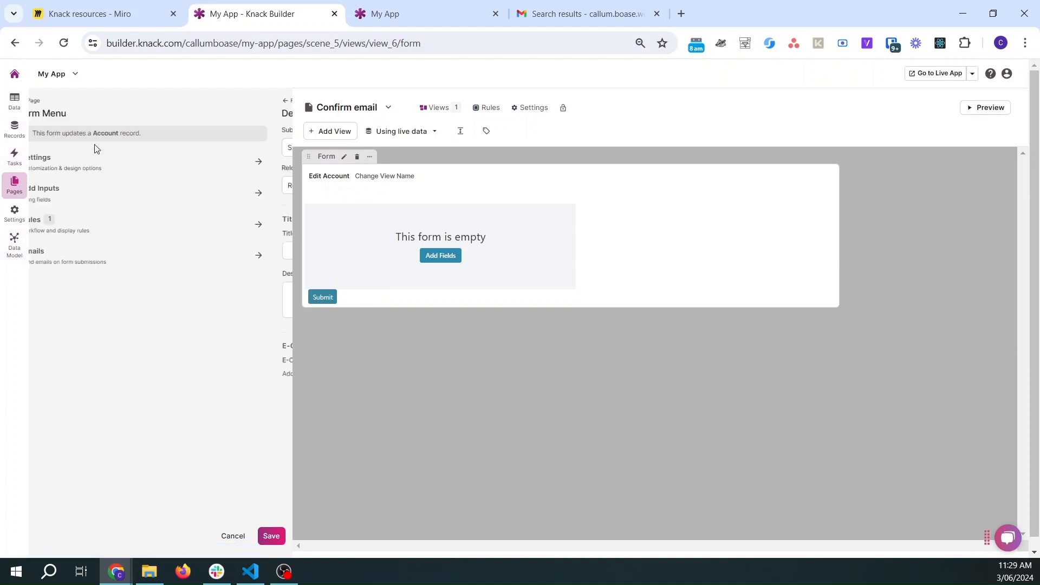
Add a record rule to the form that updates this record's Email address confirmed date to the current date.
left_click(104, 219)
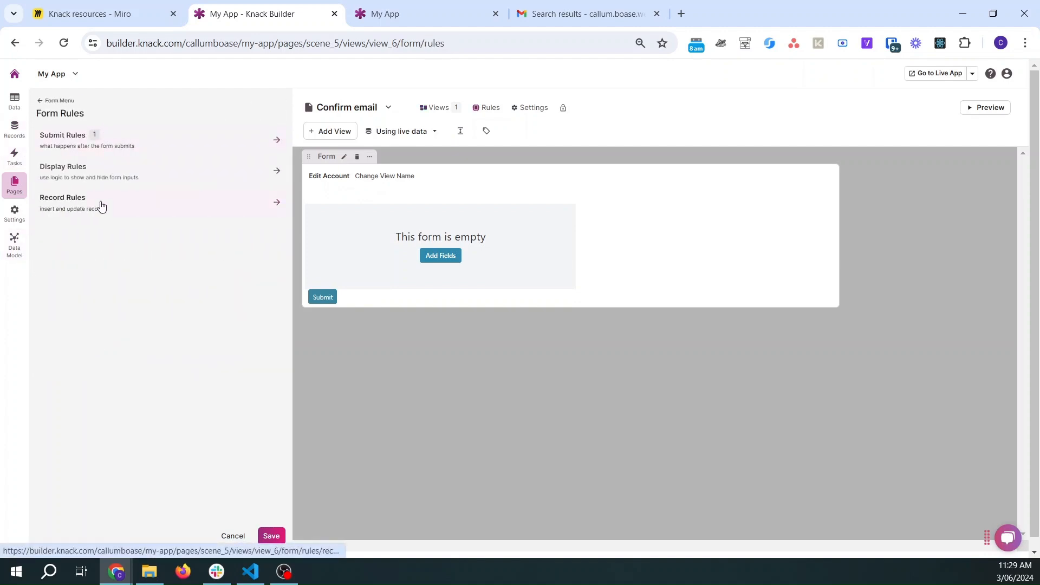
left_click(101, 209)
left_click(65, 151)
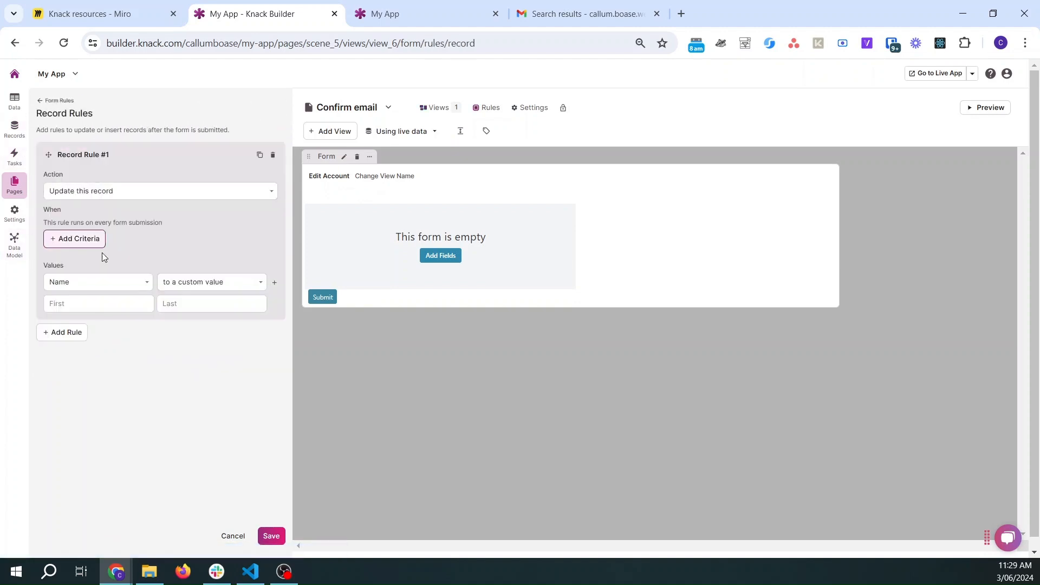
left_click(97, 282)
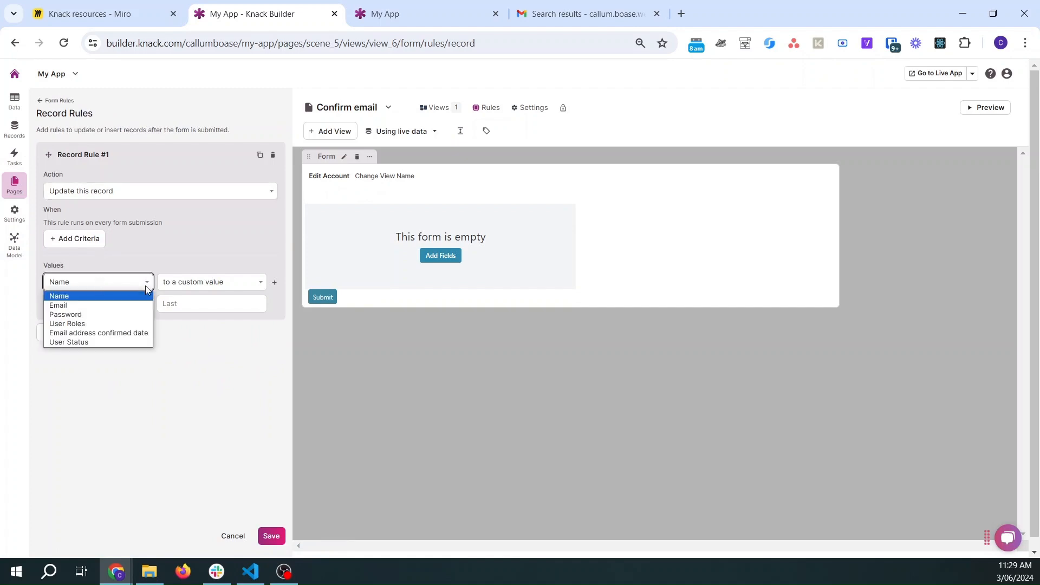
left_click(105, 333)
left_click(186, 281)
left_click(216, 304)
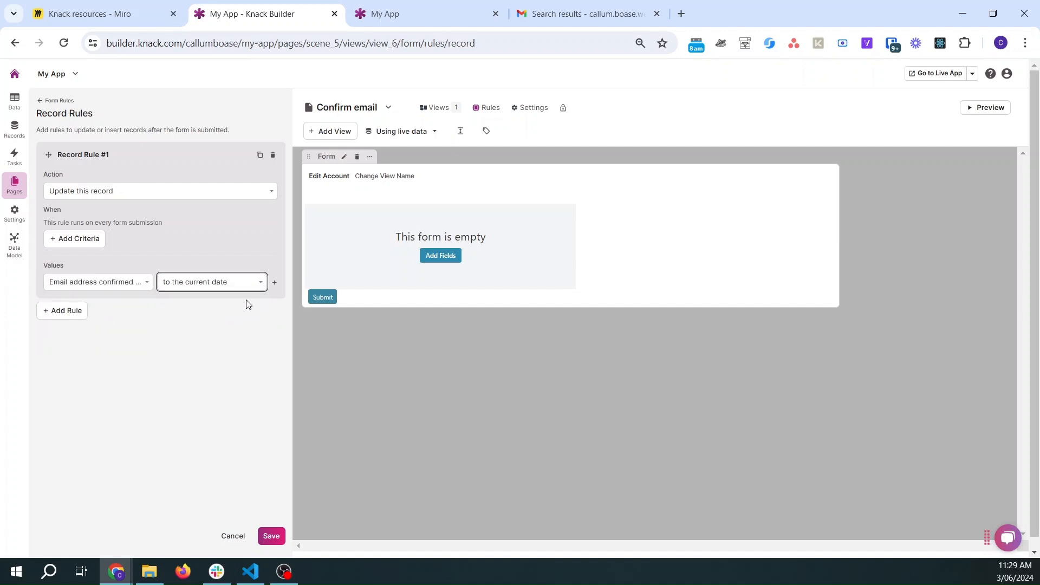
Add a second value for the User Status field to the record rule and save the form.
left_click(274, 282)
left_click(108, 302)
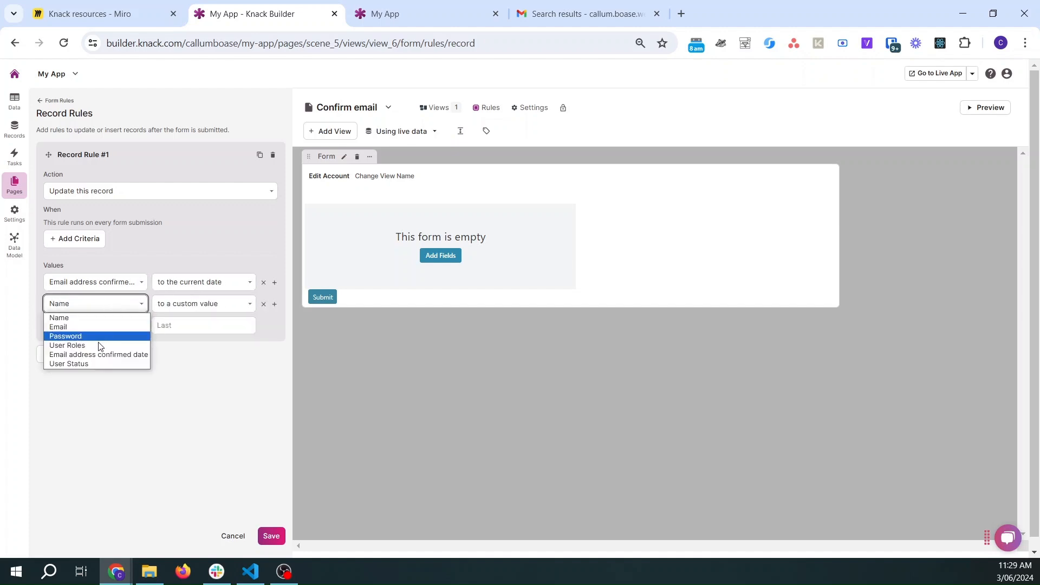
left_click(98, 354)
left_click(102, 305)
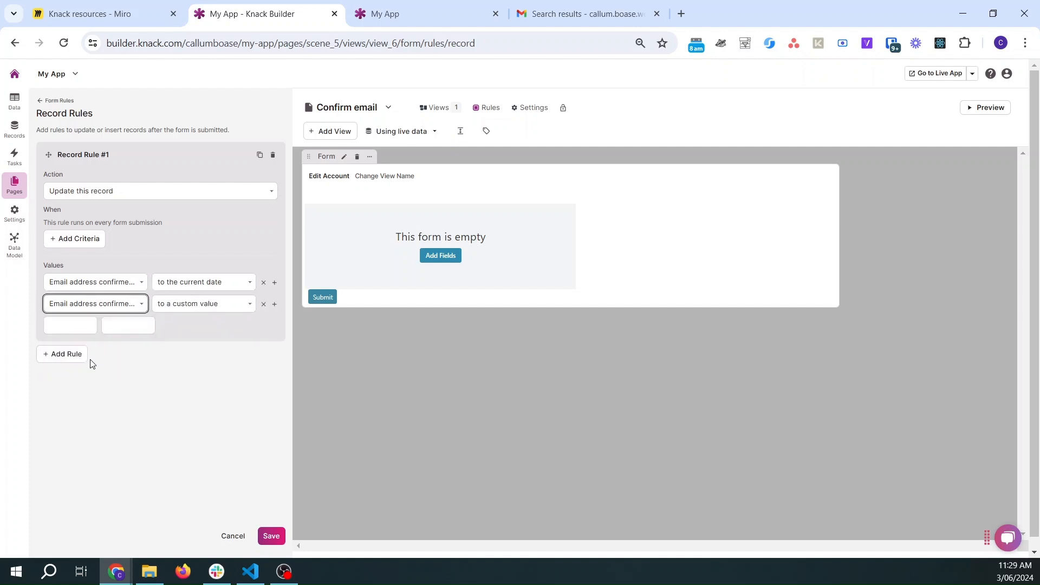
left_click(90, 361)
left_click(273, 535)
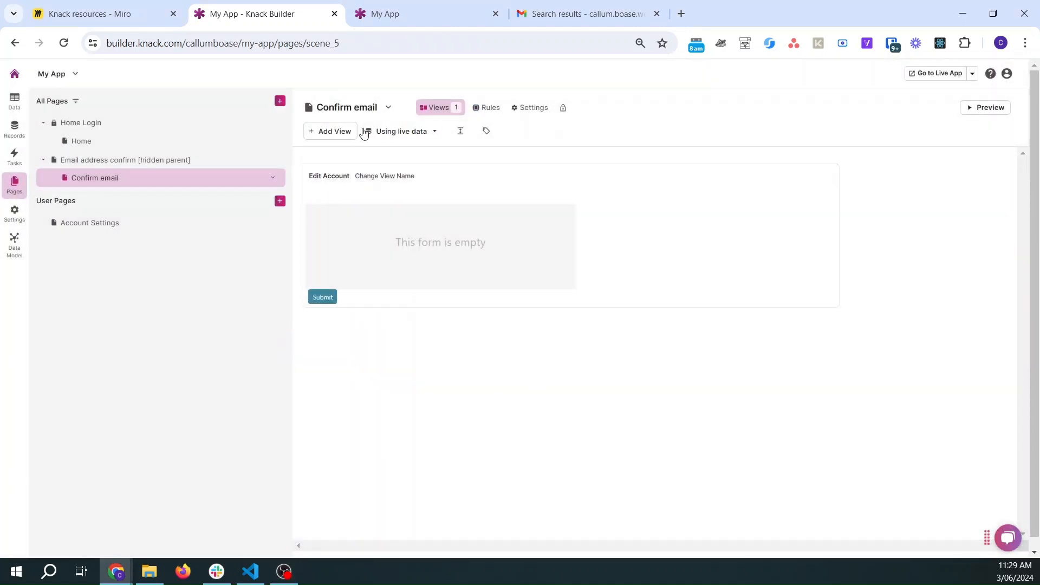
Add a rich text view with pasted HTML reading "Confirm your email", "Thanks for signing up." and "Please confirm your email address below.", and save it.
left_click(334, 131)
left_click(103, 235)
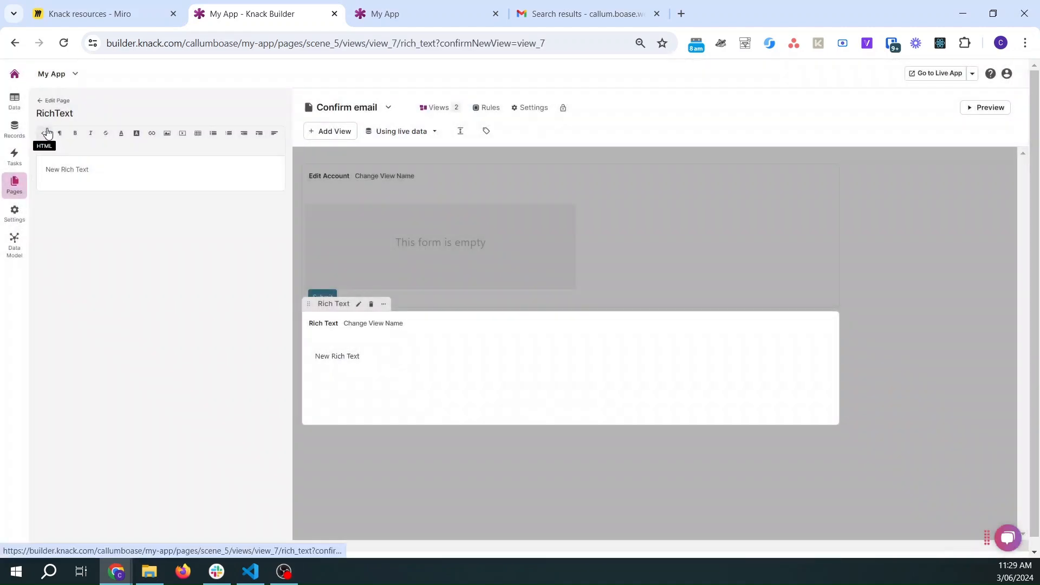
left_click(45, 133)
left_click(91, 175)
key("ctrl+a")
key("ctrl+v")
left_click(271, 536)
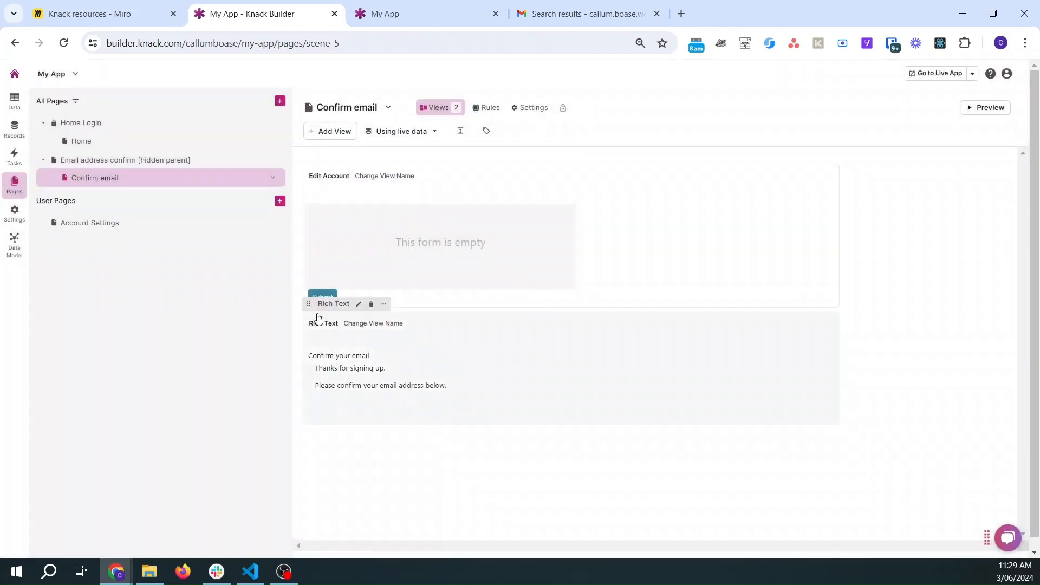
Move the rich text view above the form, set the form's submit button text to "Confirm your email", and save.
left_click_drag(308, 304, 332, 164)
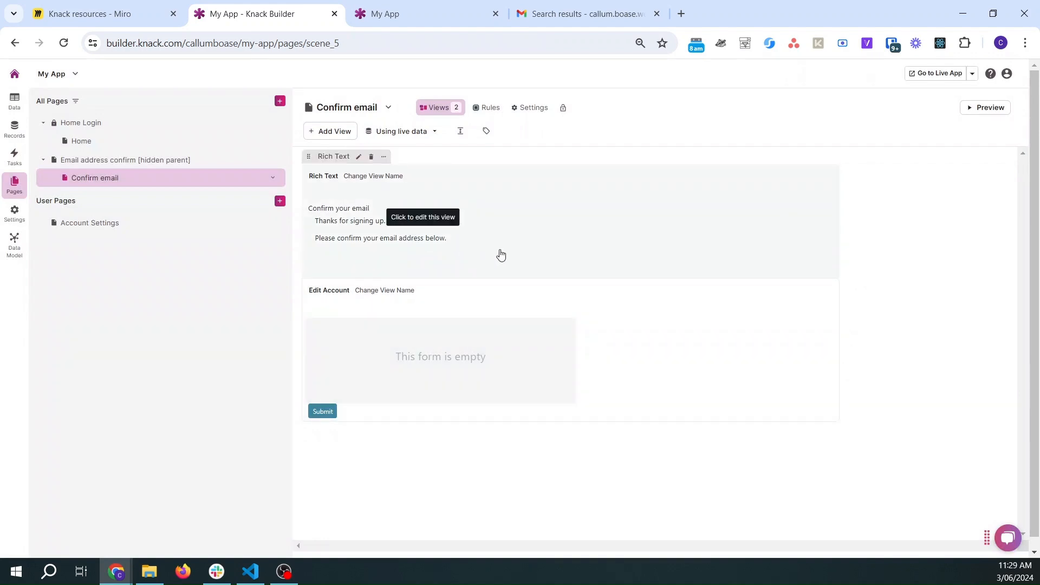
left_click(410, 382)
left_click(77, 152)
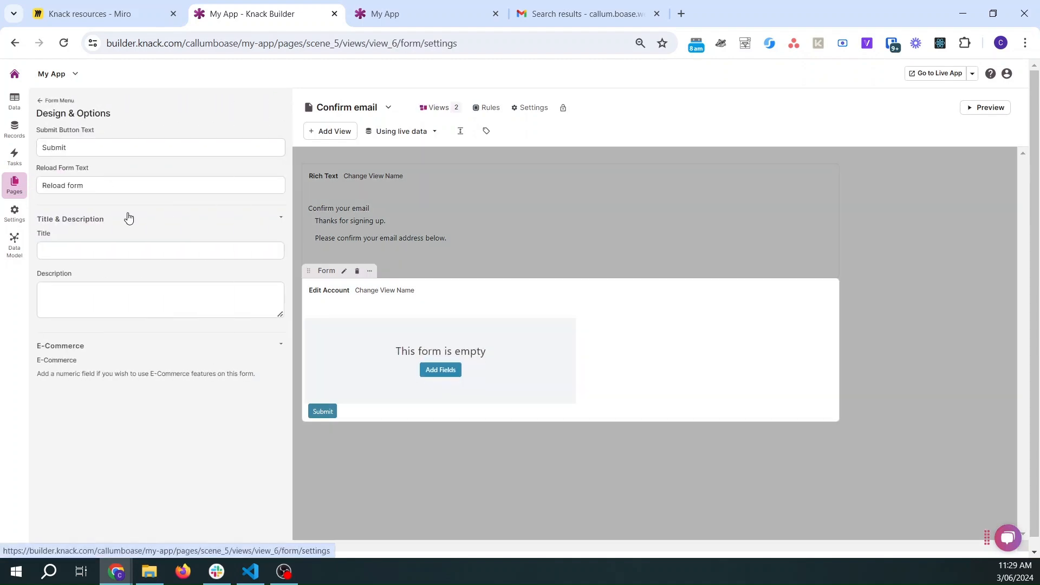
left_click_drag(105, 149, 43, 149)
type("Confirm your email")
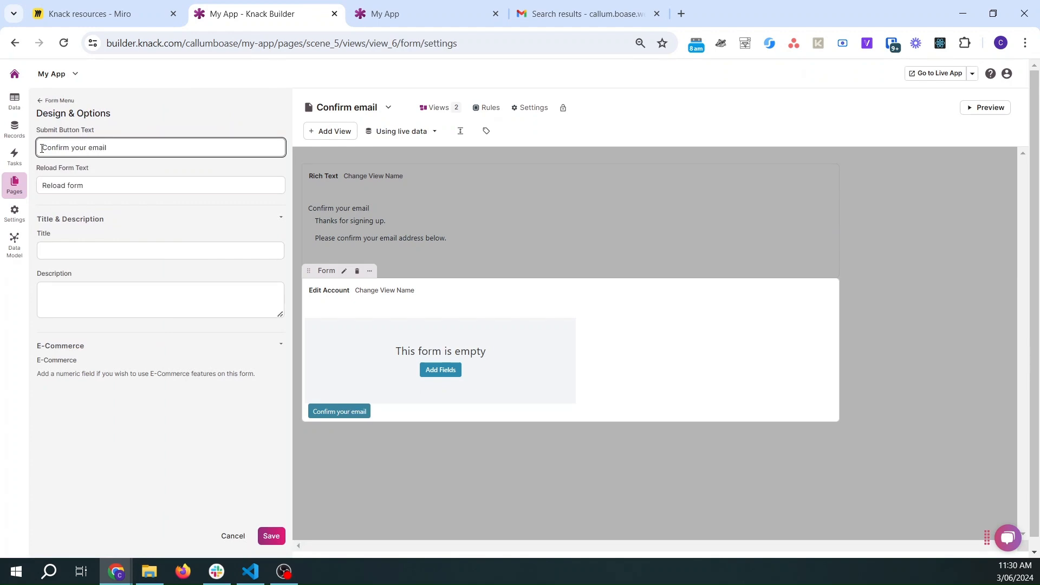
left_click(272, 537)
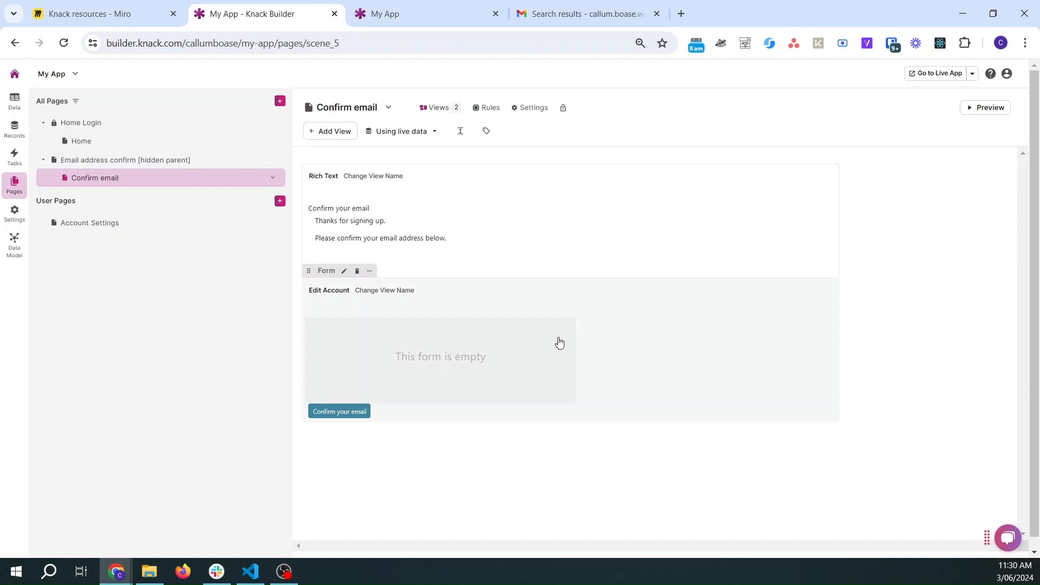
Change the form's default submit rule message to "Email address confirmed. Go to login page.".
left_click(559, 341)
left_click(152, 228)
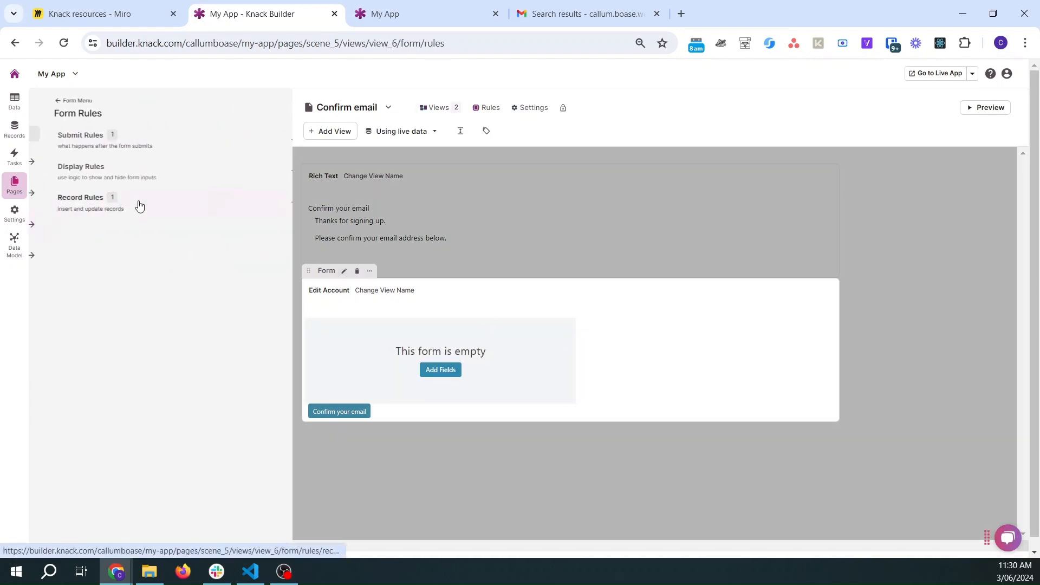
left_click(100, 144)
left_click_drag(179, 286, 52, 288)
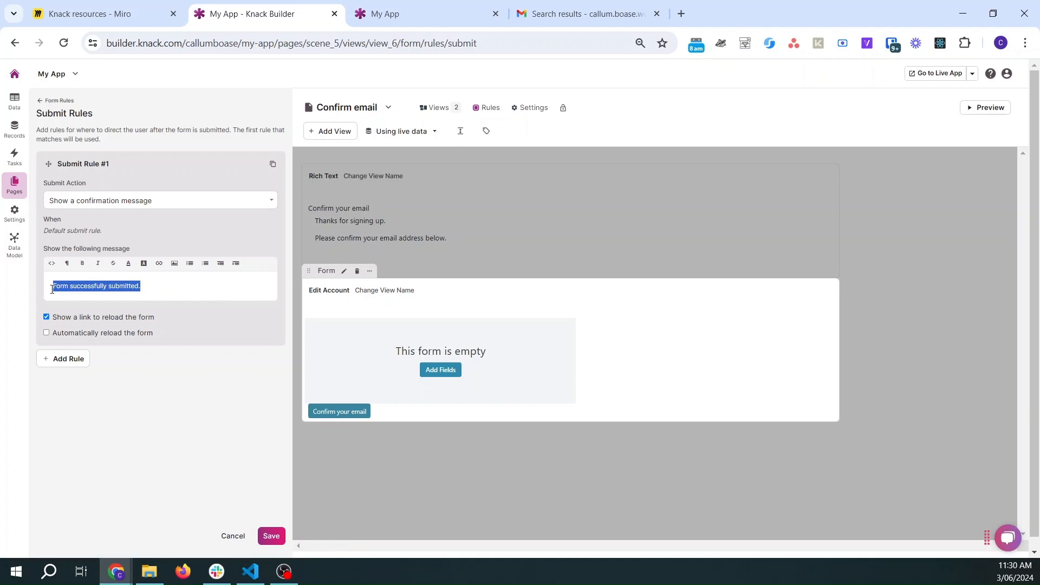
type("E")
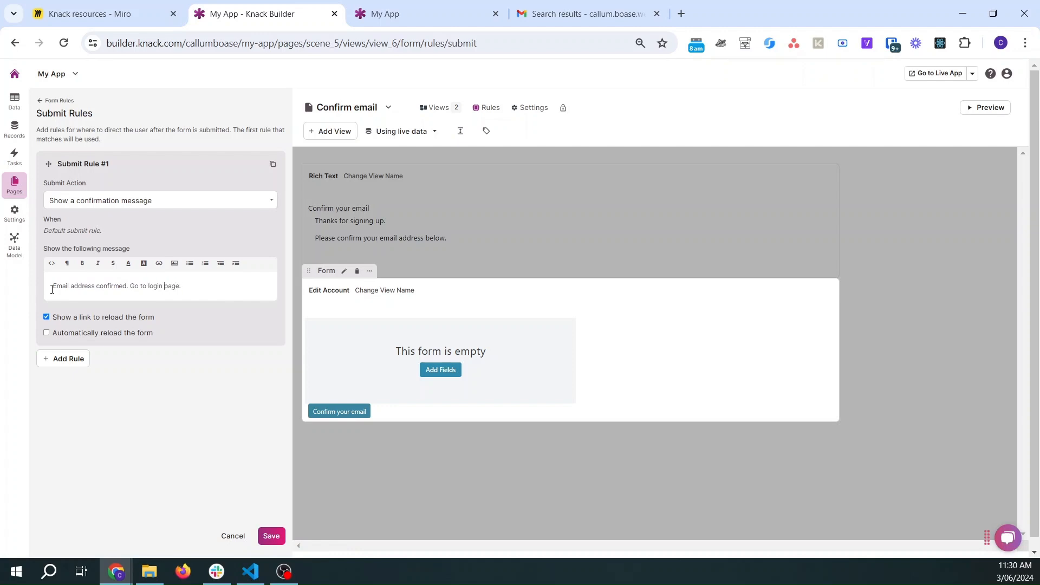
Link the word "login" in the message to the live app's #home URL, disable the reload-form link, and save the submit rule.
left_click(159, 263)
left_click(181, 281)
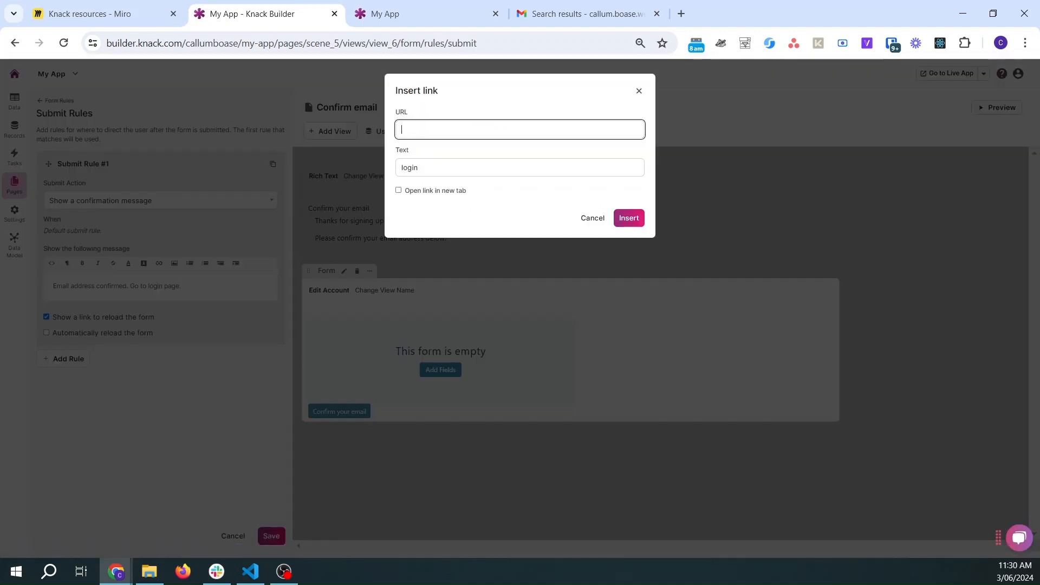
type("https://callumboase.knack.com/my-app#home")
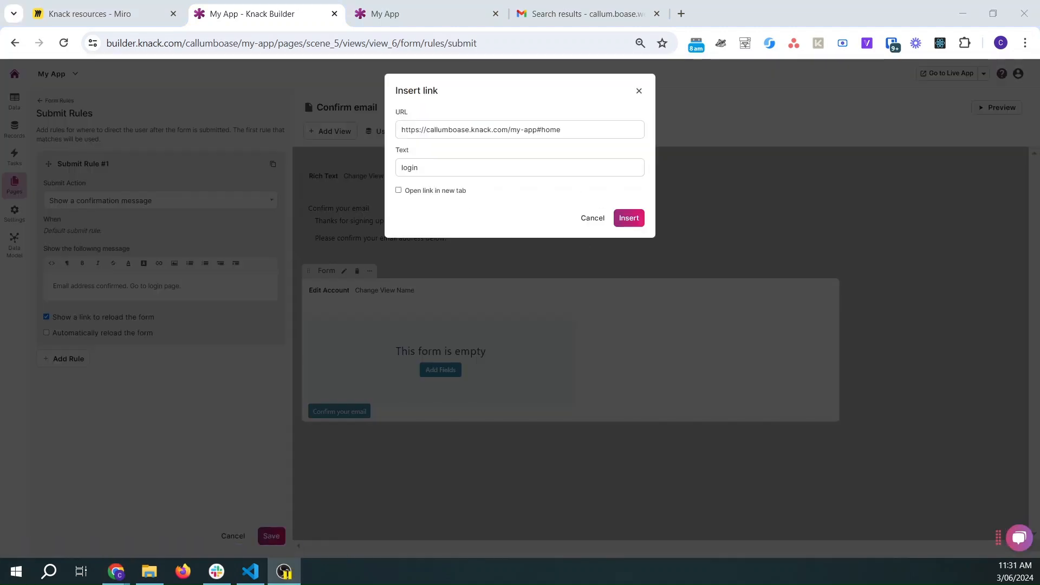
left_click(628, 217)
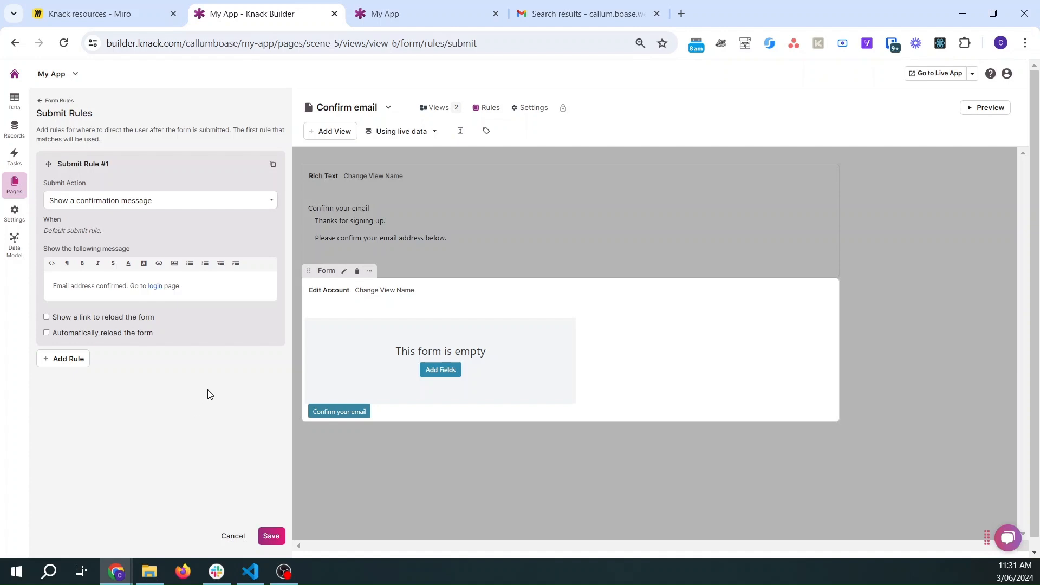
left_click(273, 535)
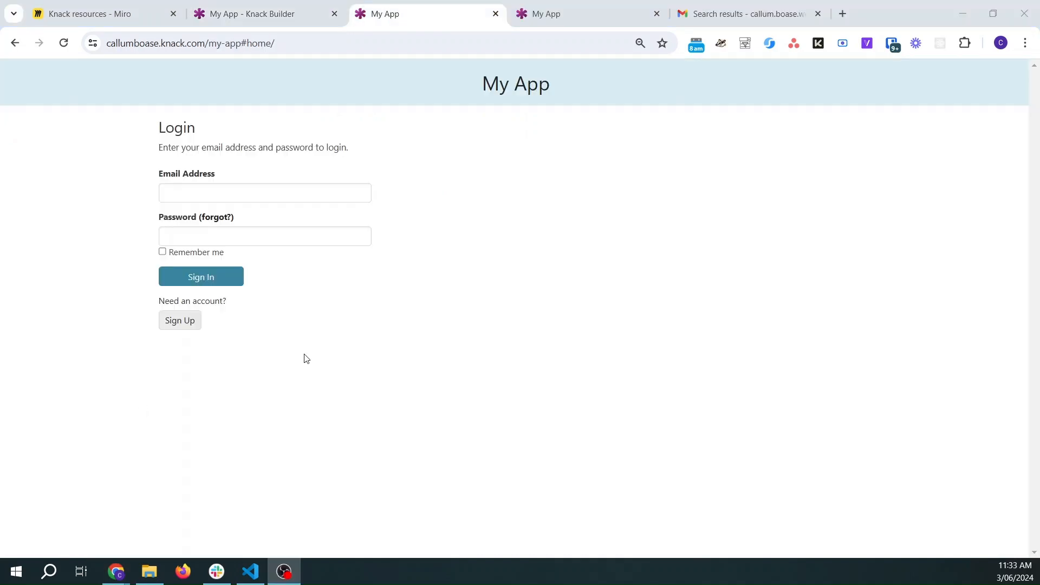
Register a test account in the live app with the registrant's name, email and password, and dismiss the offer to update the stored password.
left_click(64, 43)
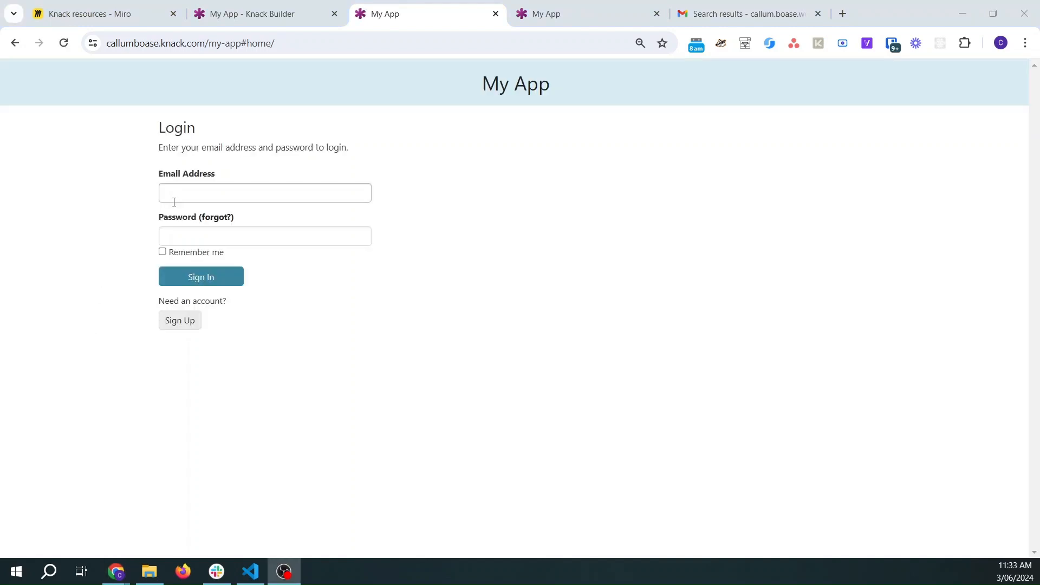
left_click(186, 192)
left_click(162, 326)
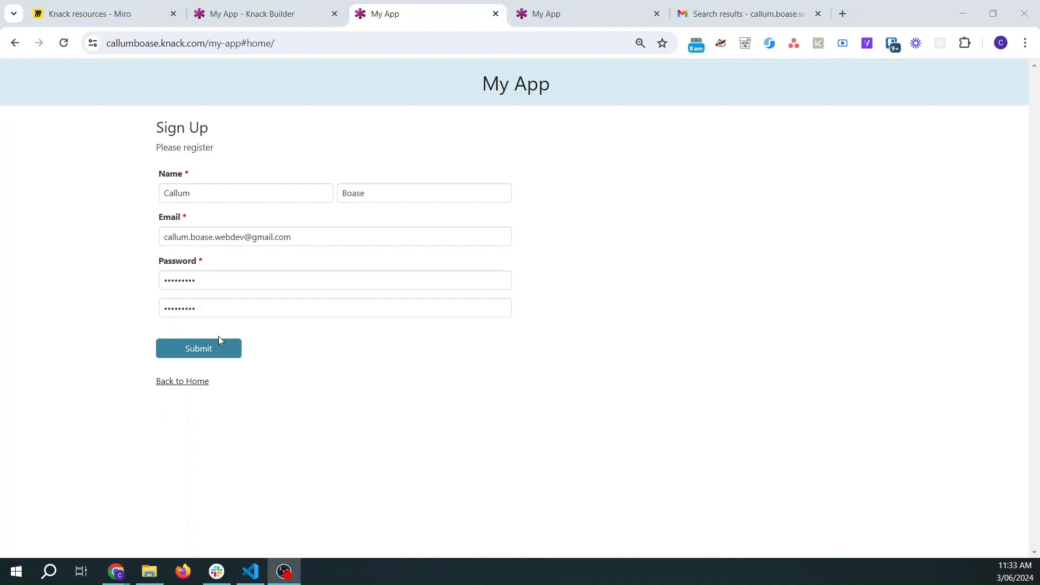
left_click(220, 352)
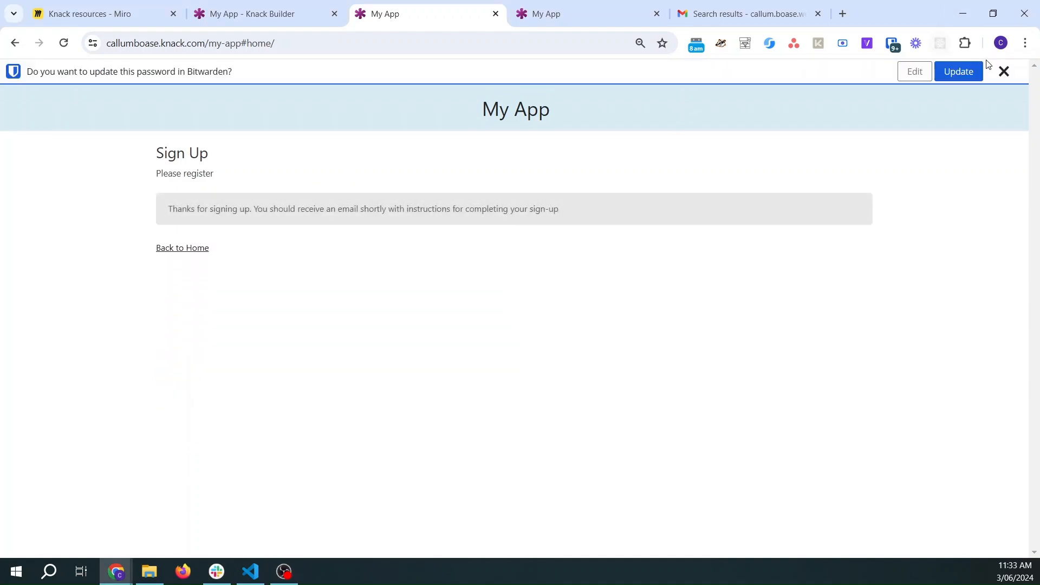
left_click(1004, 71)
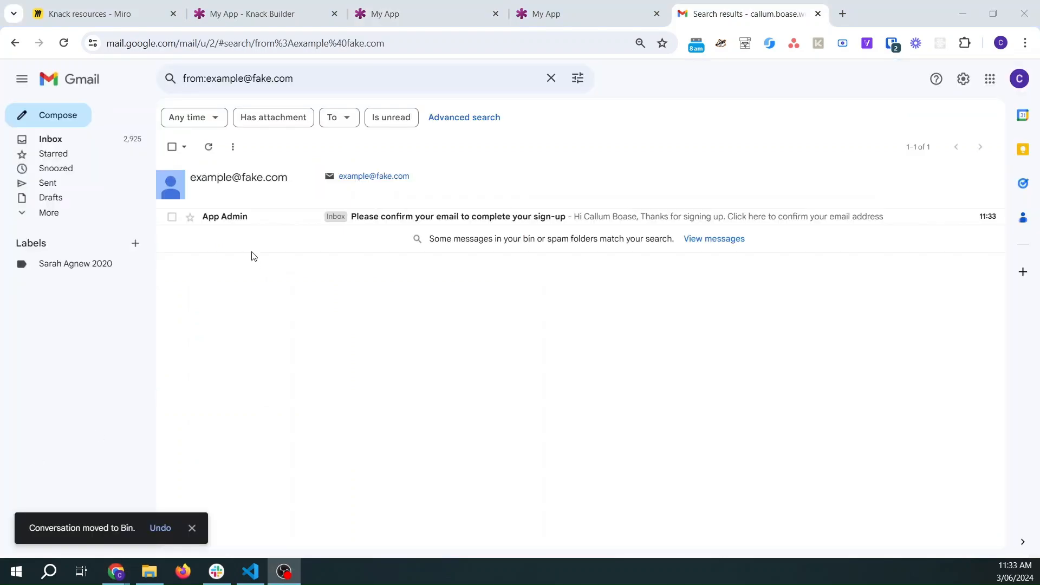
Open the "Please confirm your email to complete your sign-up" message in Gmail and read its body text.
left_click(253, 275)
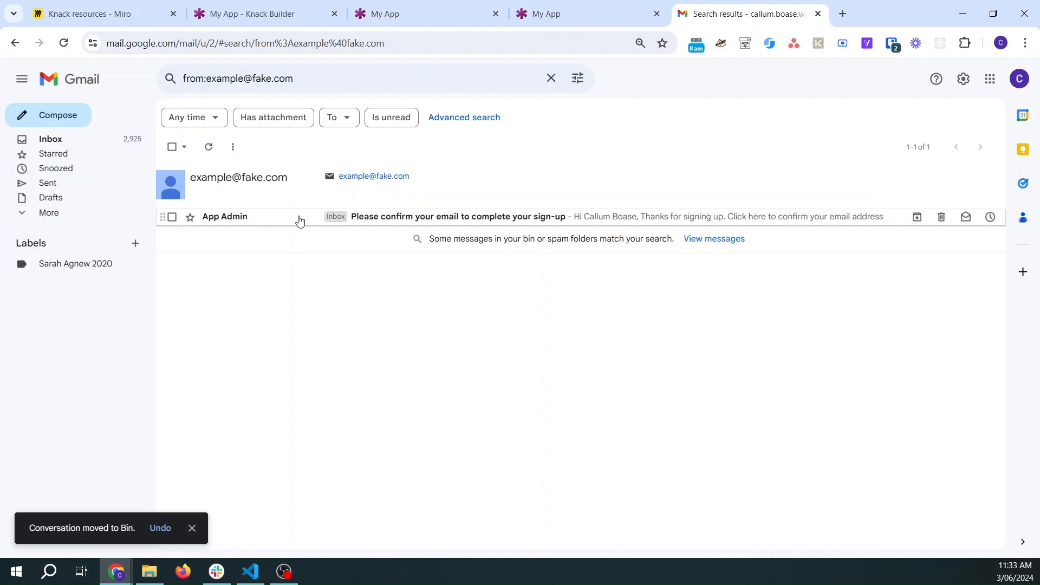
left_click(299, 219)
left_click_drag(363, 299, 199, 283)
left_click(403, 293)
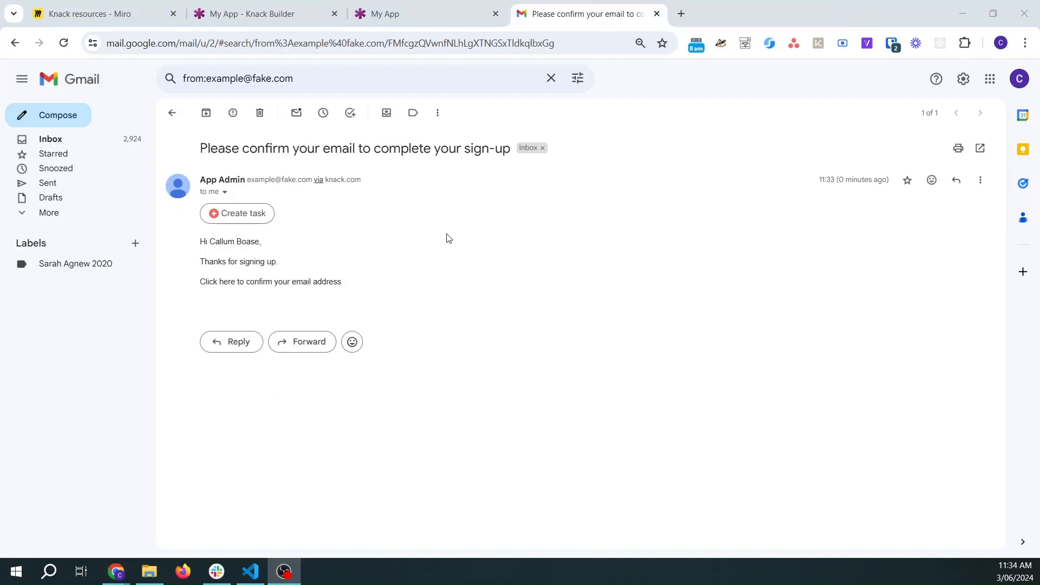
Launch the live app from the Knack Builder's Email address confirm [hidden parent] page and review the Accounts records in the builder.
left_click(313, 22)
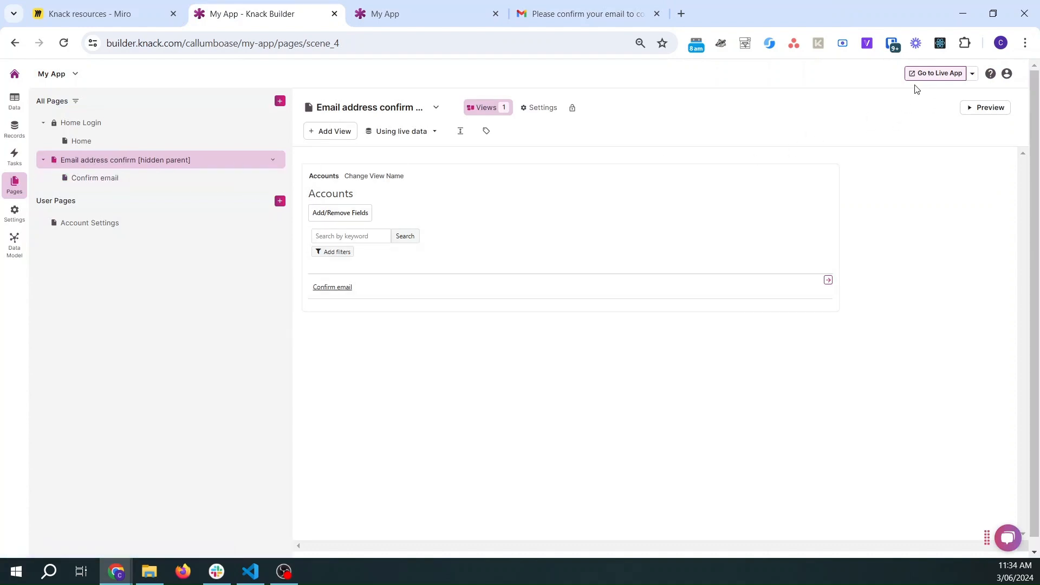
left_click(927, 74)
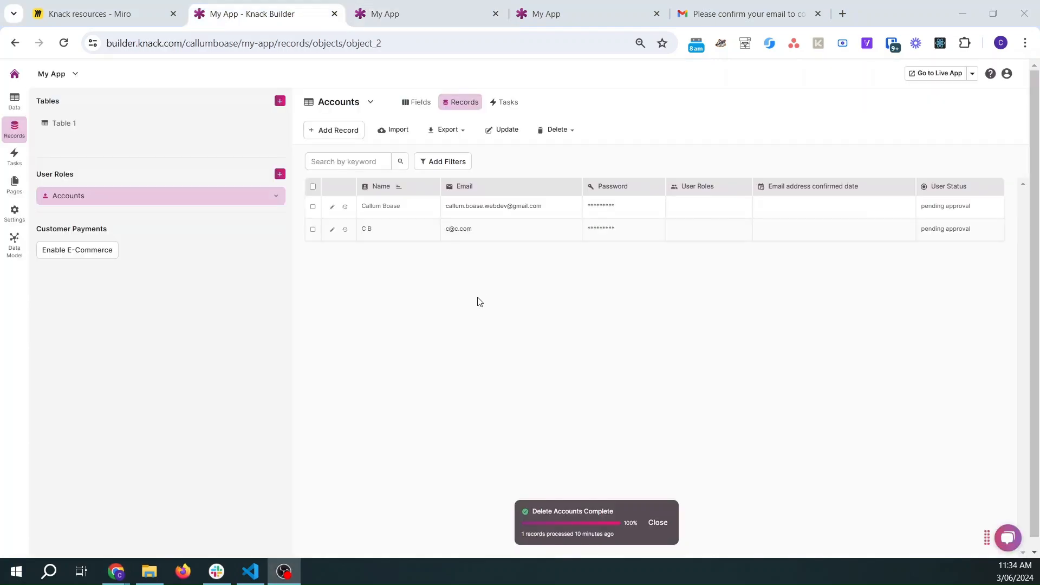
left_click(474, 326)
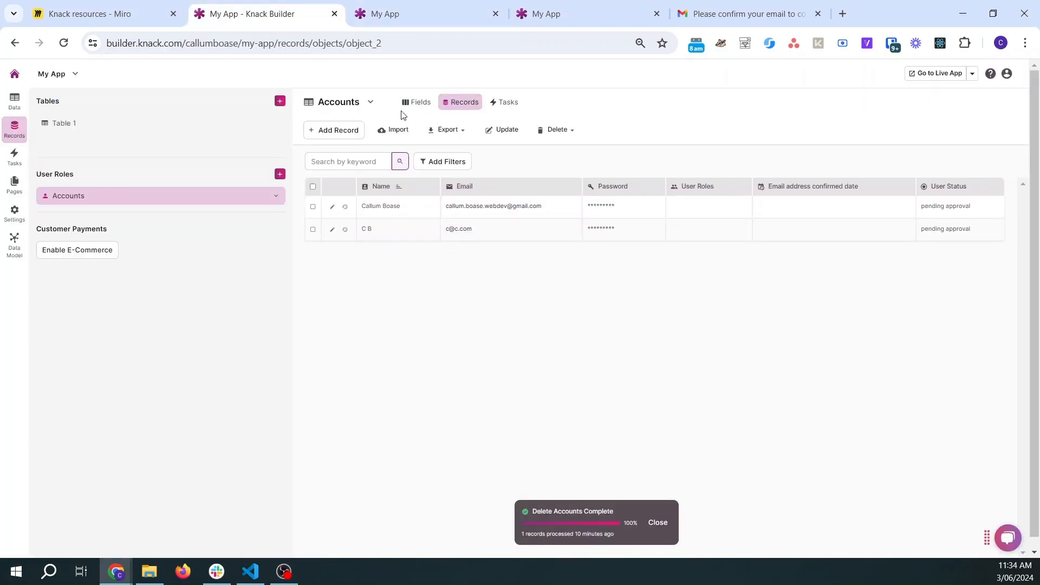
Follow the first account's Confirm email link in the live Accounts grid to open its confirmation page.
left_click(585, 13)
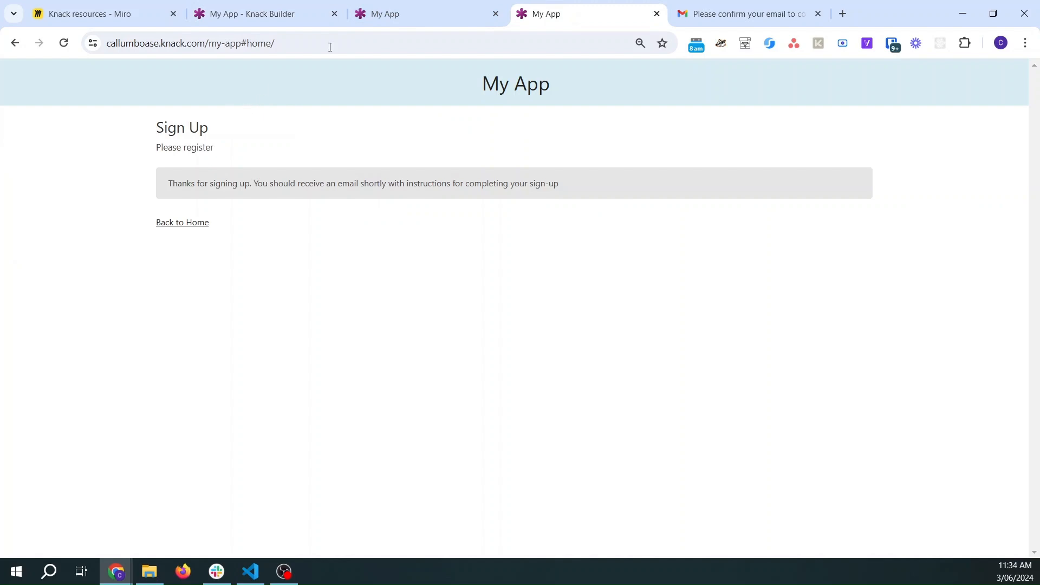
left_click(422, 13)
left_click(281, 154)
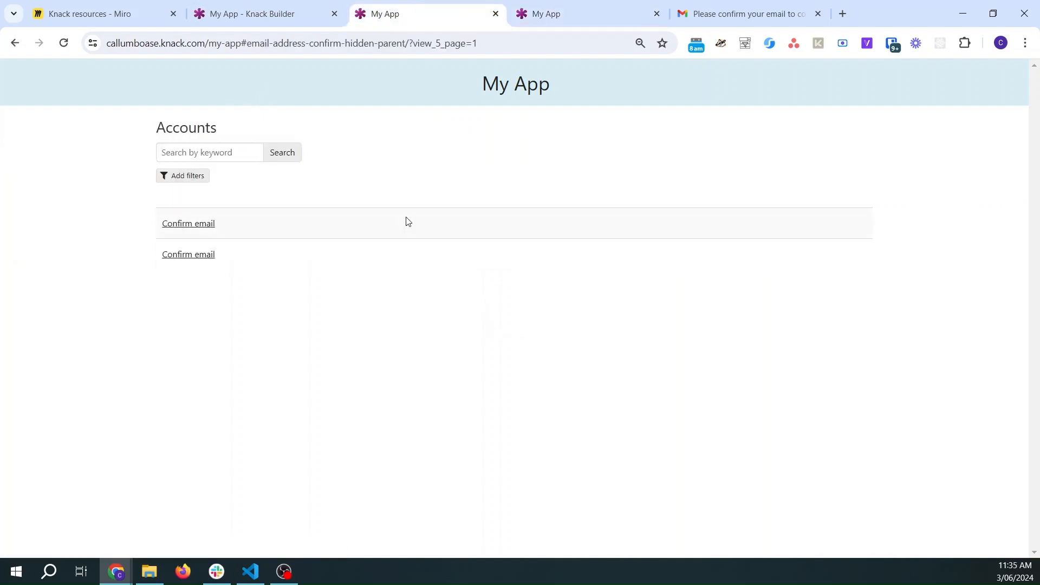
left_click(200, 224)
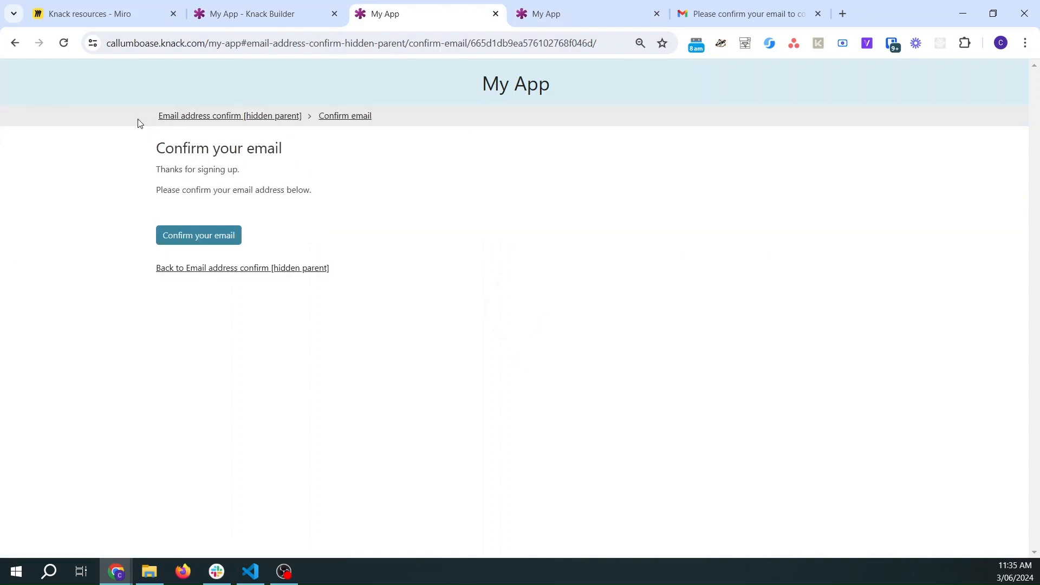
left_click(15, 43)
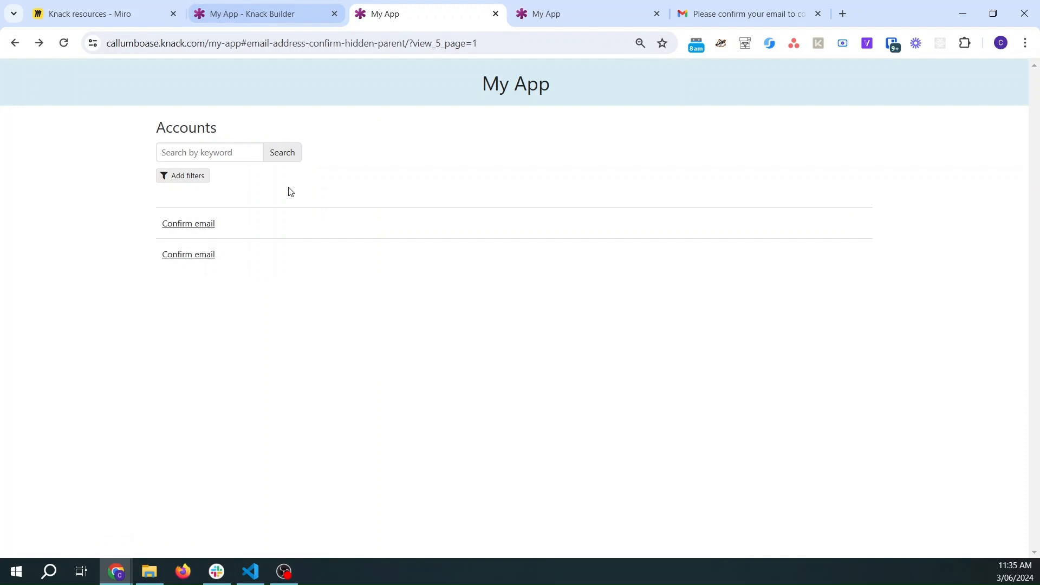
left_click(201, 228)
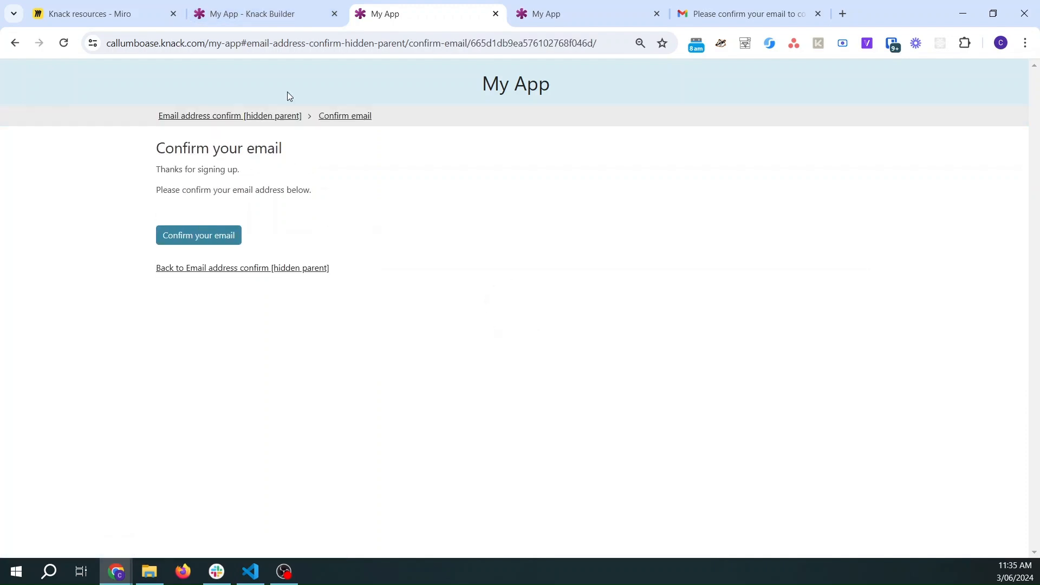
Highlight the record ID at the end of the confirmation page's URL and copy the whole URL.
left_click(327, 43)
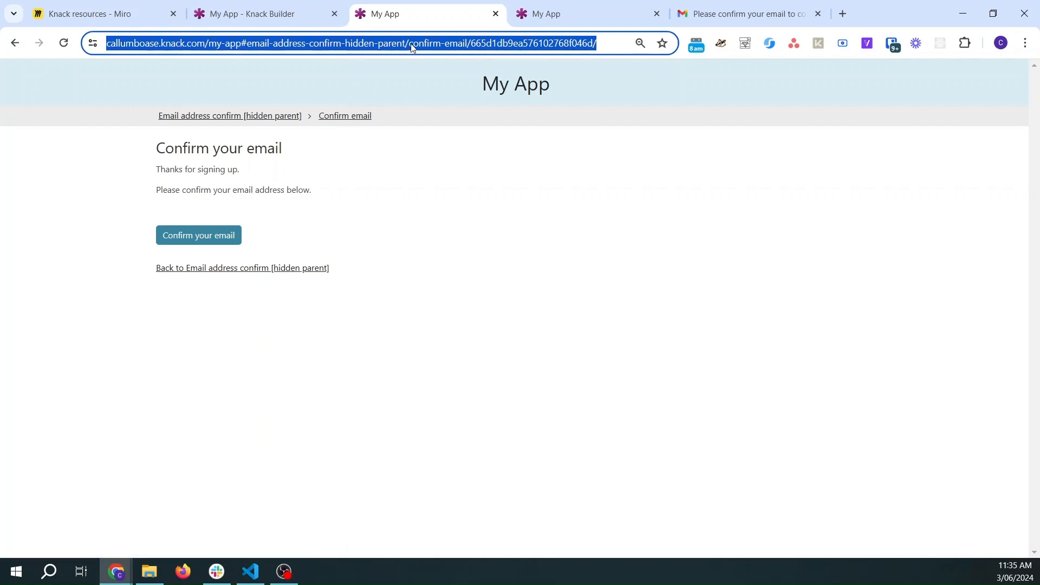
left_click(477, 44)
left_click_drag(504, 44, 625, 43)
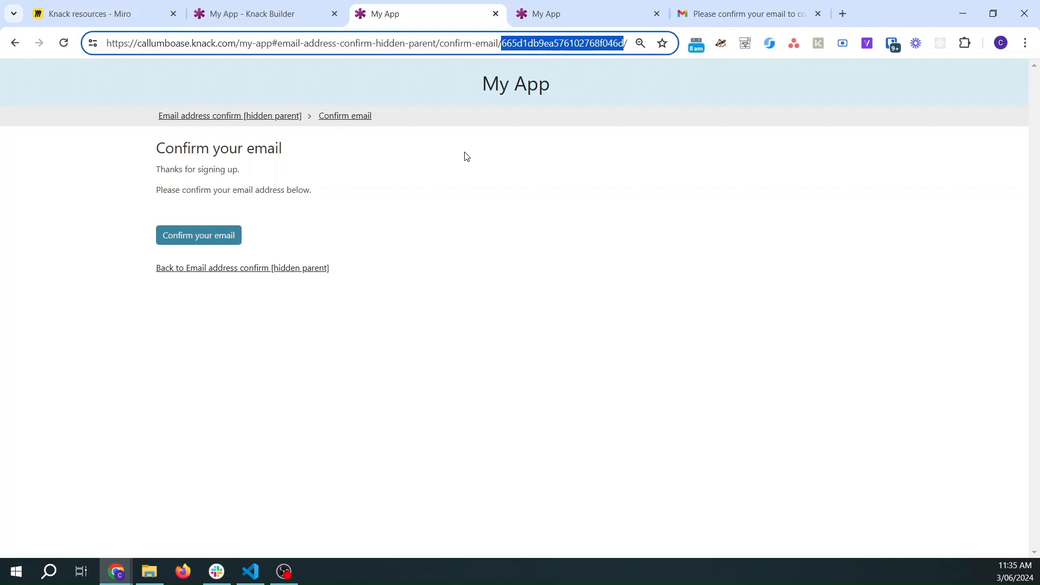
triple_click(401, 48)
key("ctrl+c")
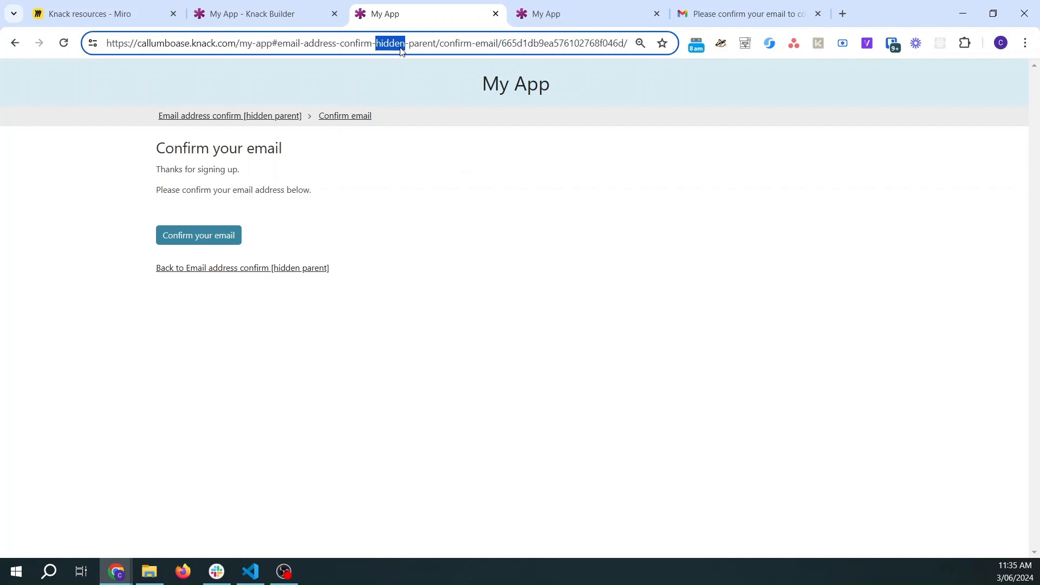
Paste the copied confirmation page URL into a new Notepad document and minimize it.
left_click(51, 570)
type("notepad")
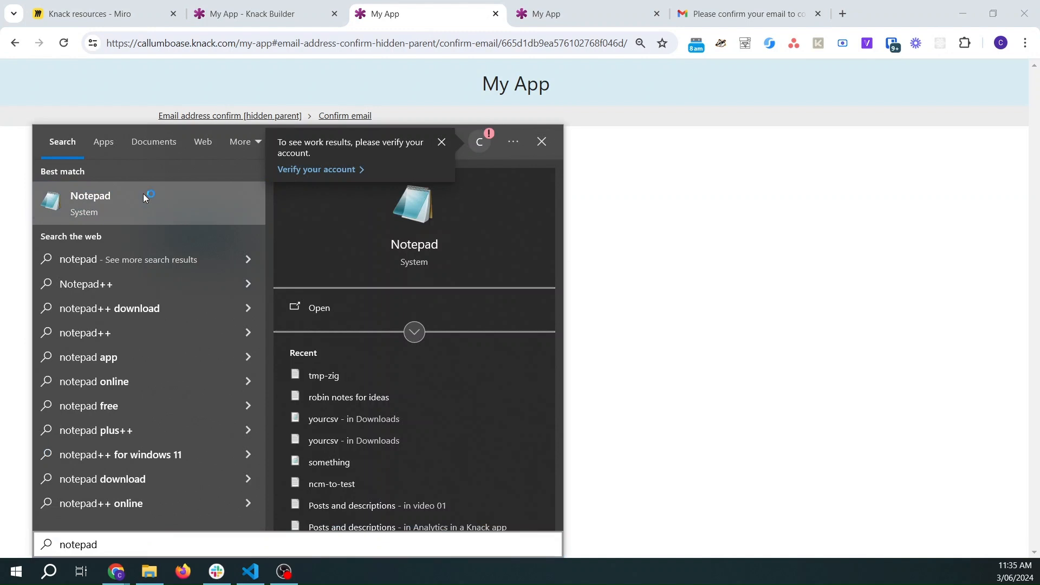
left_click(143, 193)
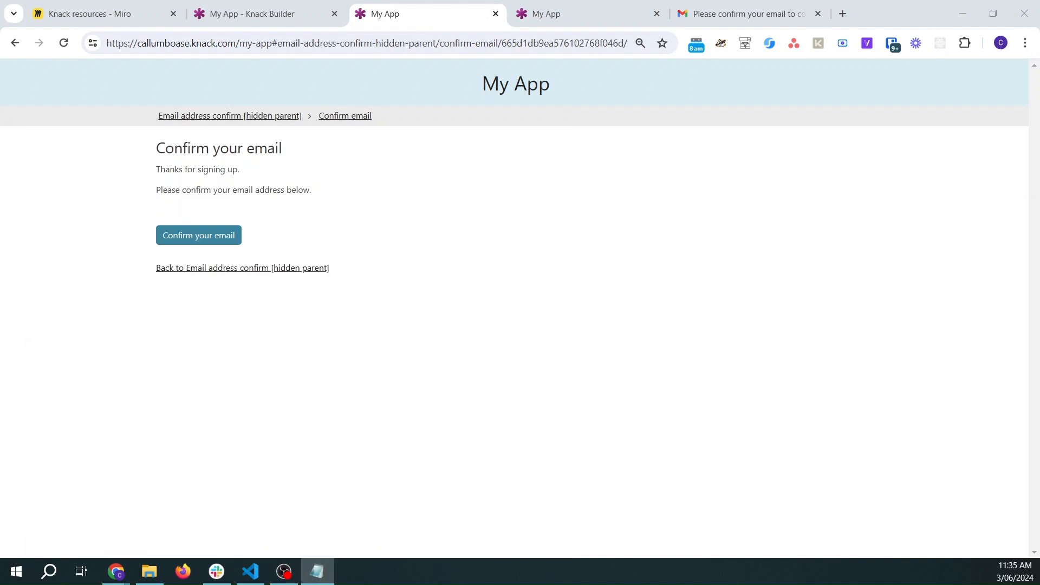
key("ctrl+v")
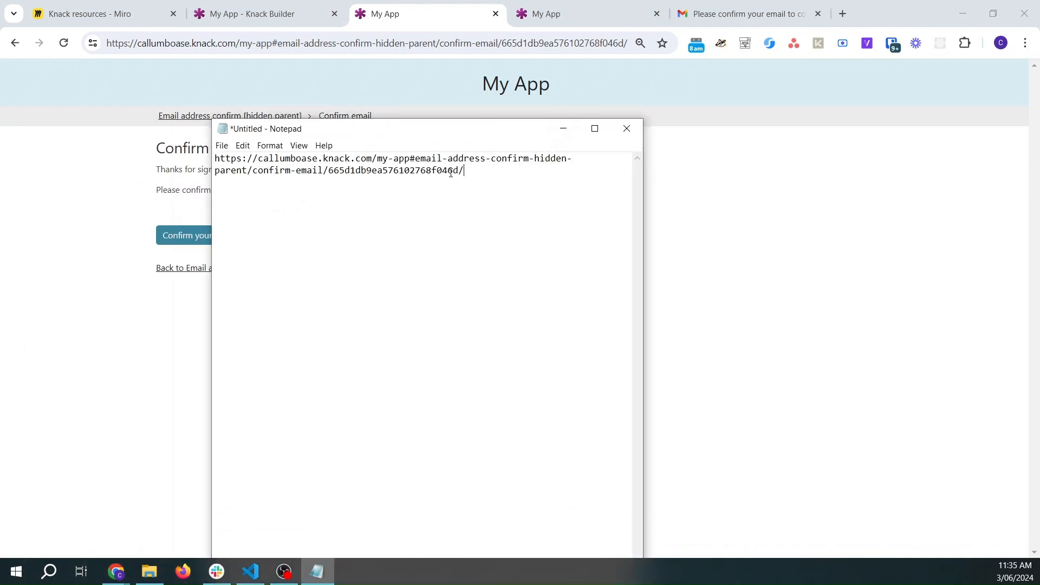
left_click_drag(462, 171, 218, 160)
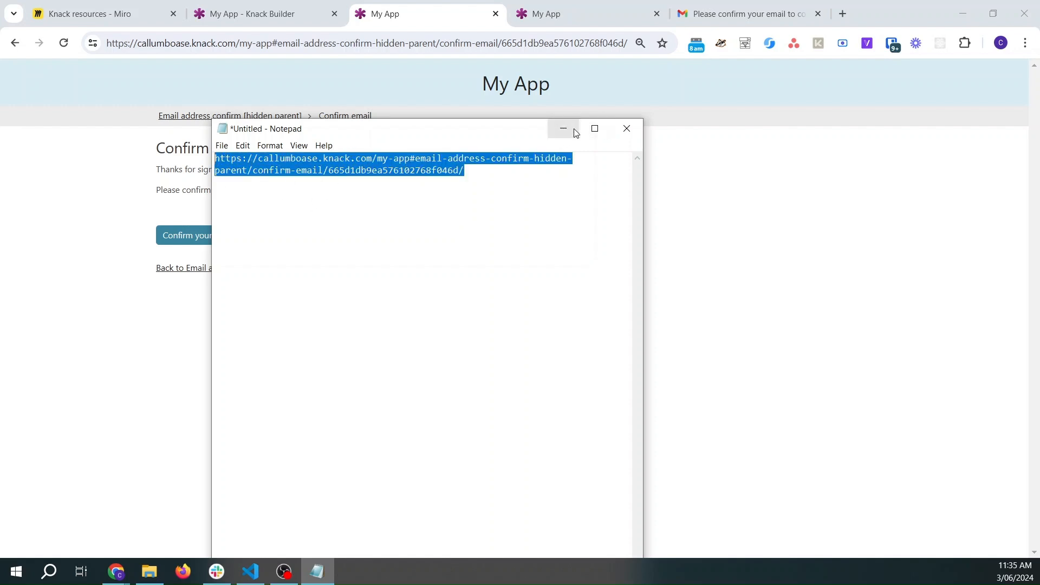
left_click(575, 134)
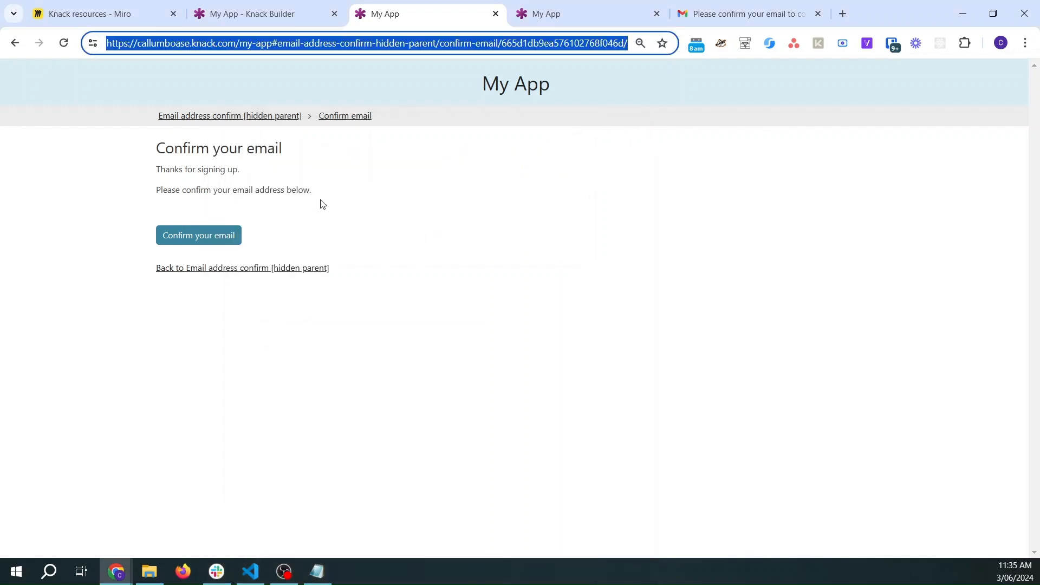
Return to the Knack Builder and save the Email address confirm [hidden parent] page settings with both Page Menu options off.
left_click(245, 13)
left_click(14, 183)
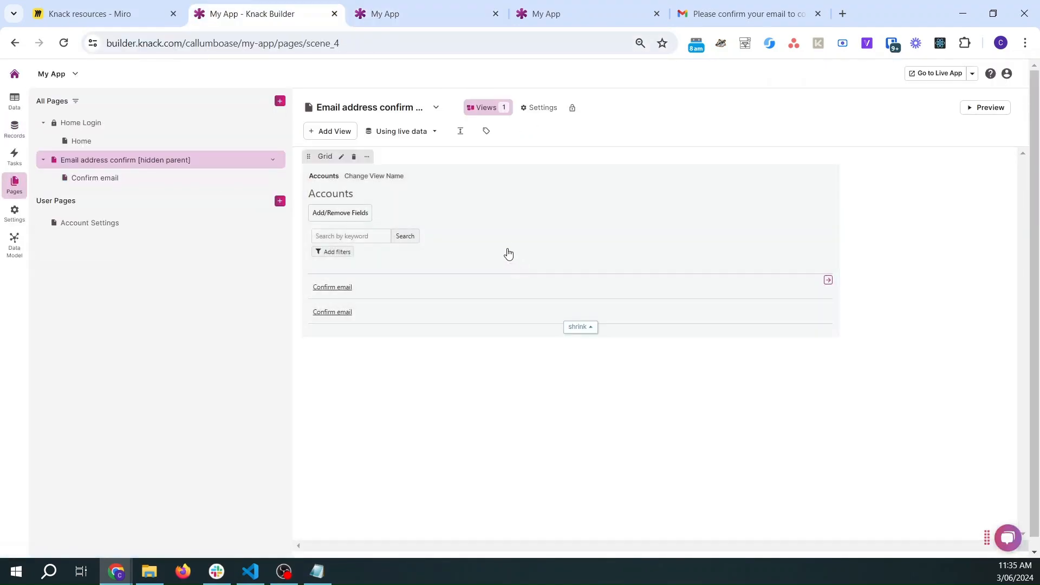
left_click(625, 204)
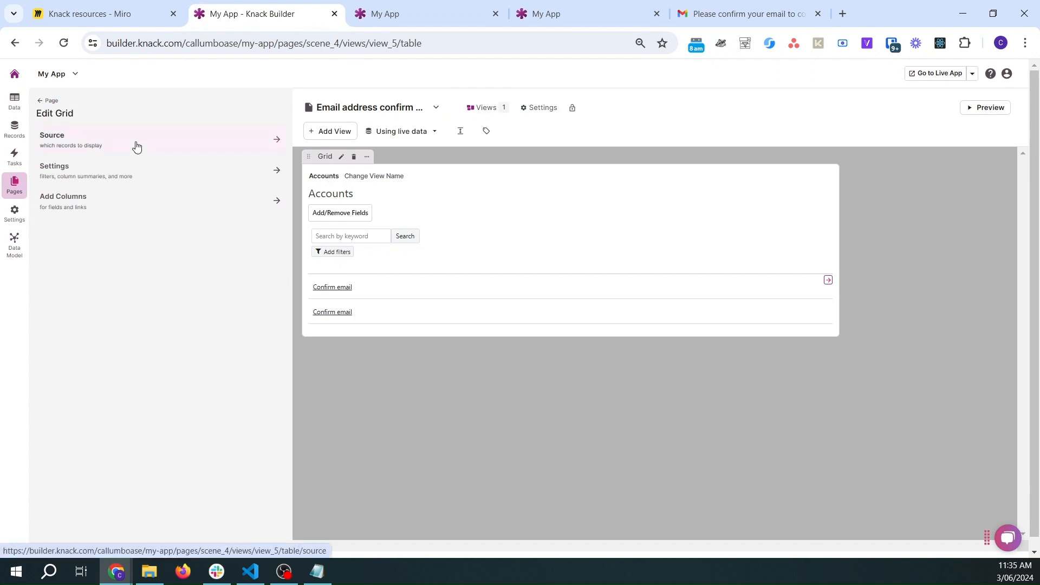
left_click(46, 100)
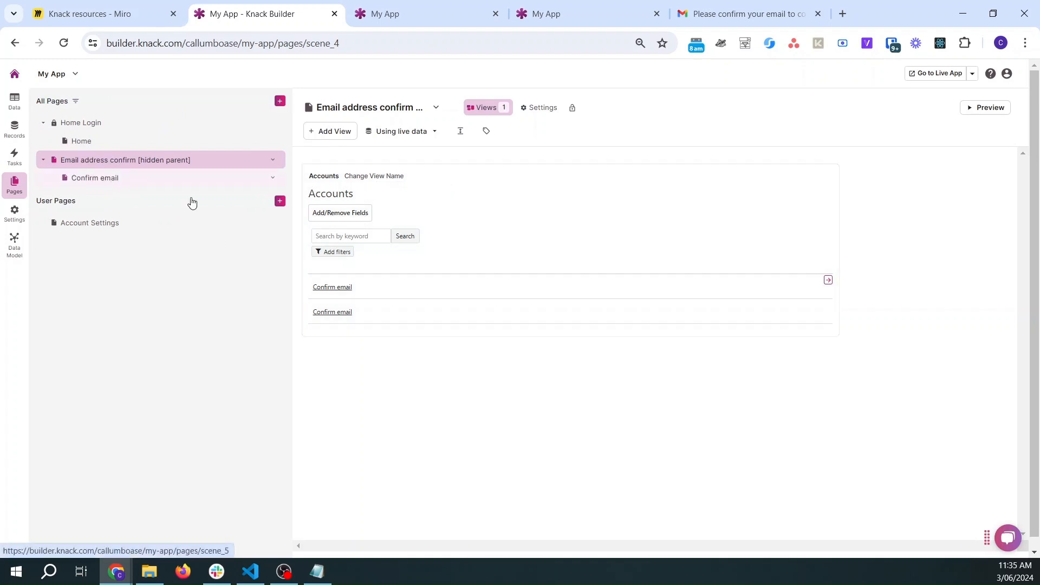
left_click(273, 161)
left_click(288, 176)
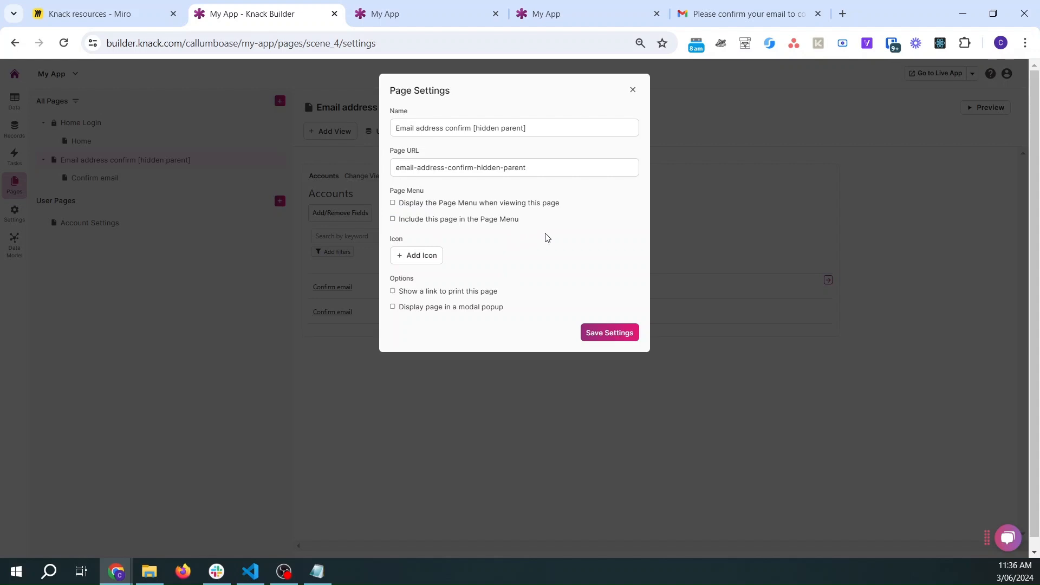
left_click(625, 335)
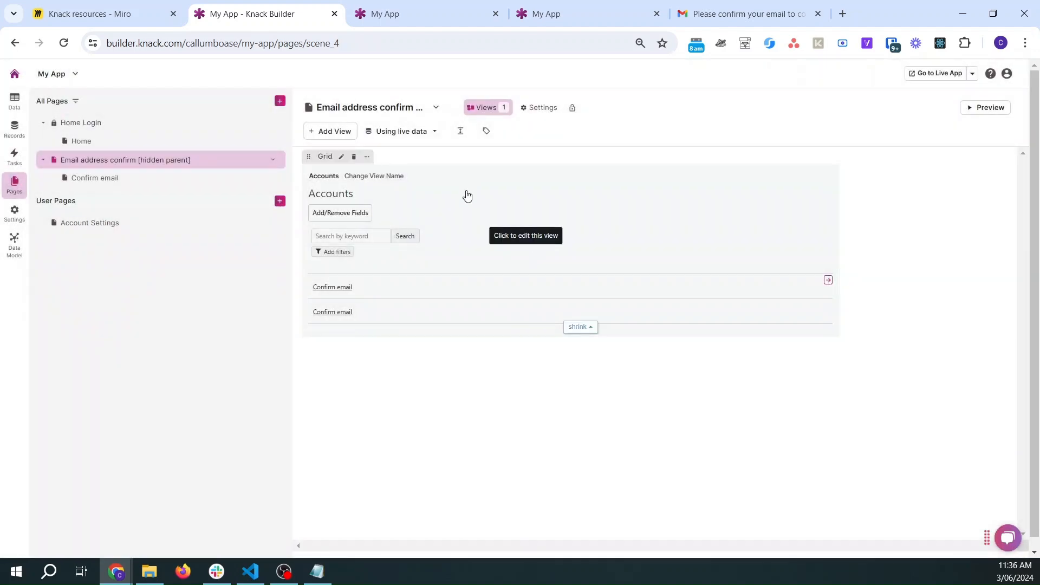
Limit the Accounts grid's source on the hidden parent page to the first 0 records and save.
left_click(467, 196)
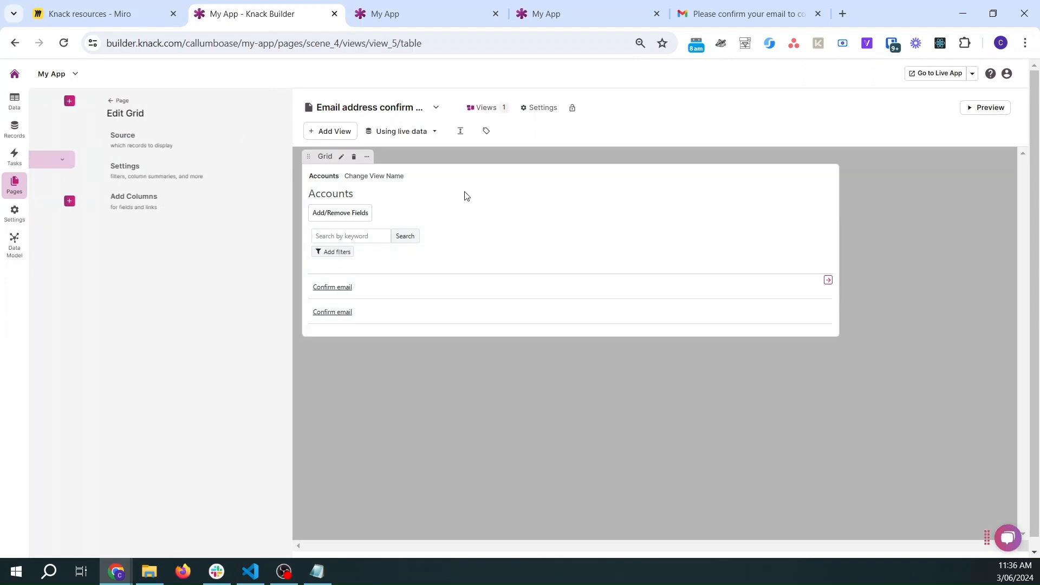
left_click(84, 145)
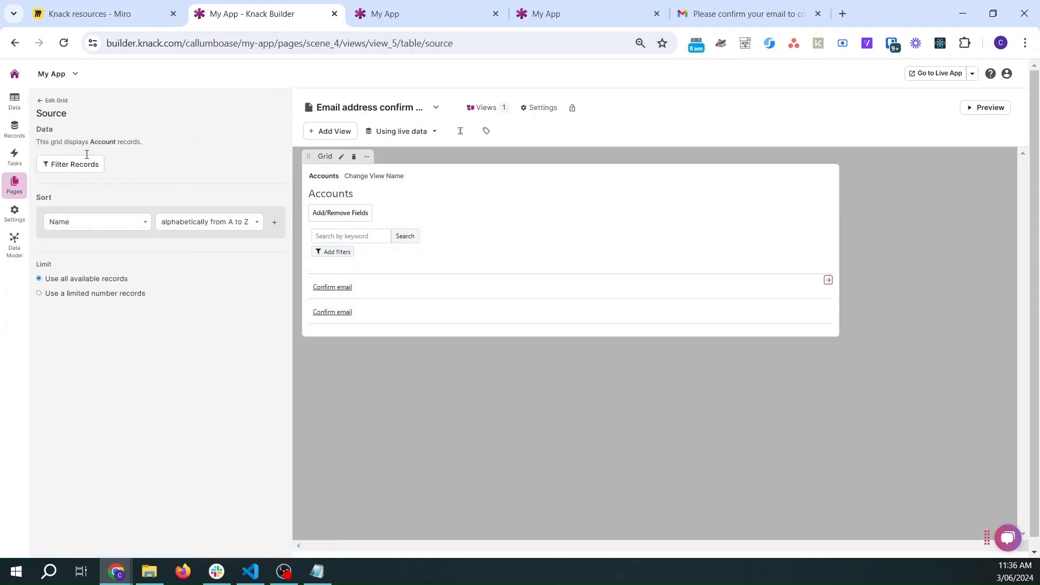
left_click(120, 296)
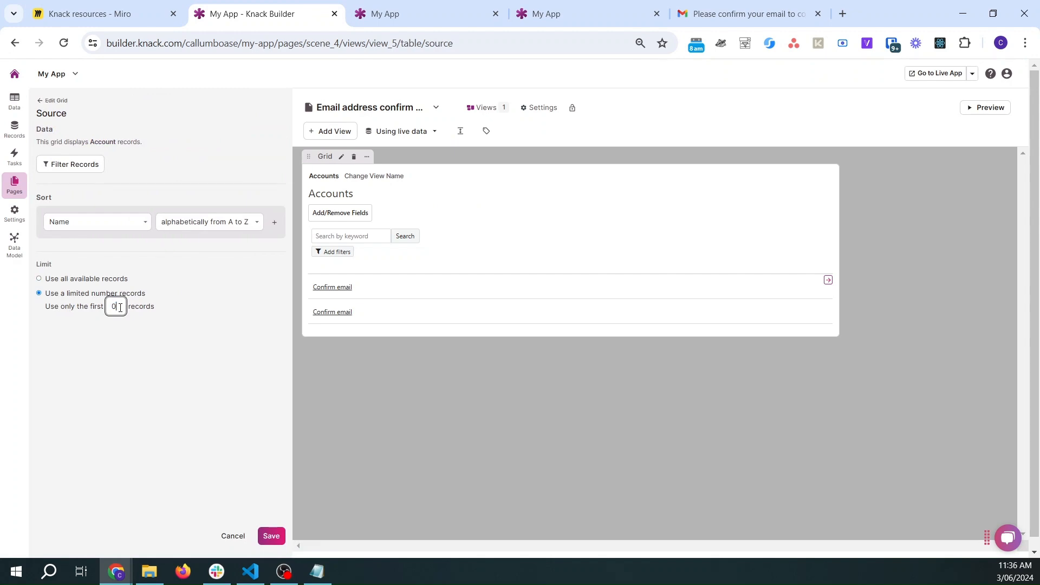
left_click(271, 535)
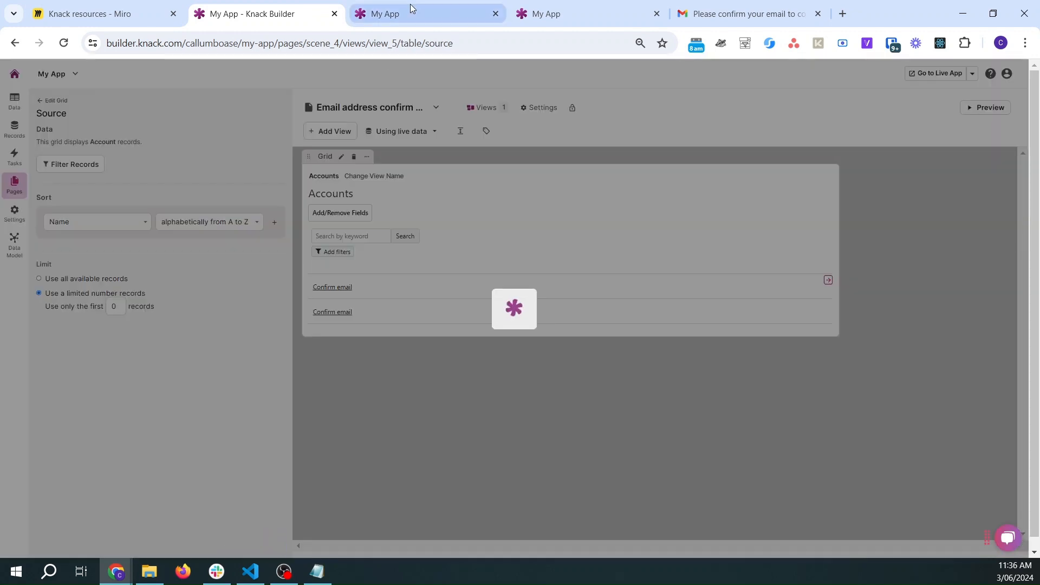
Go to the hidden parent page in the live app and reload it to check the Accounts grid.
left_click(411, 7)
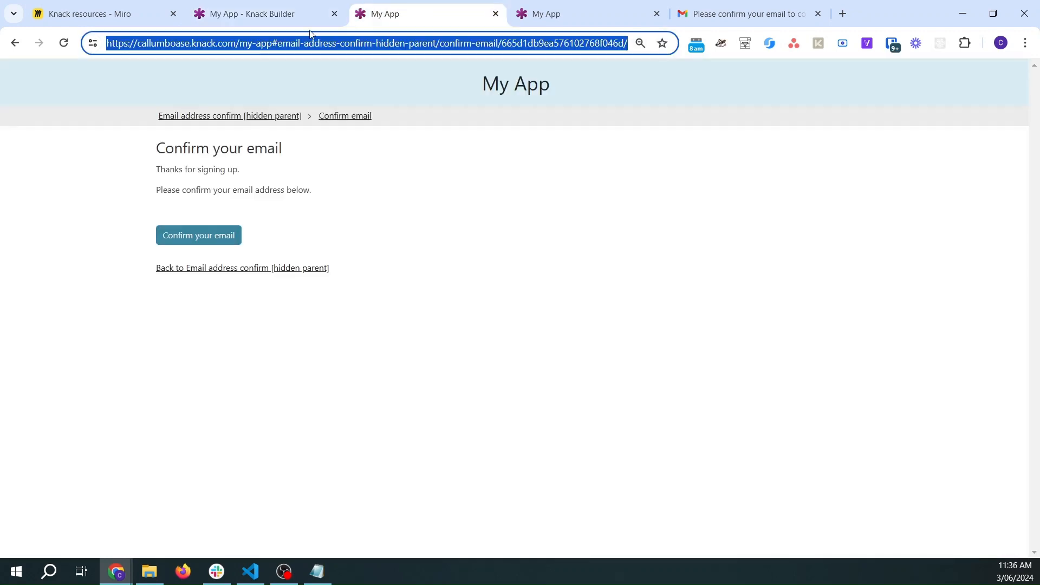
left_click(197, 116)
left_click(67, 45)
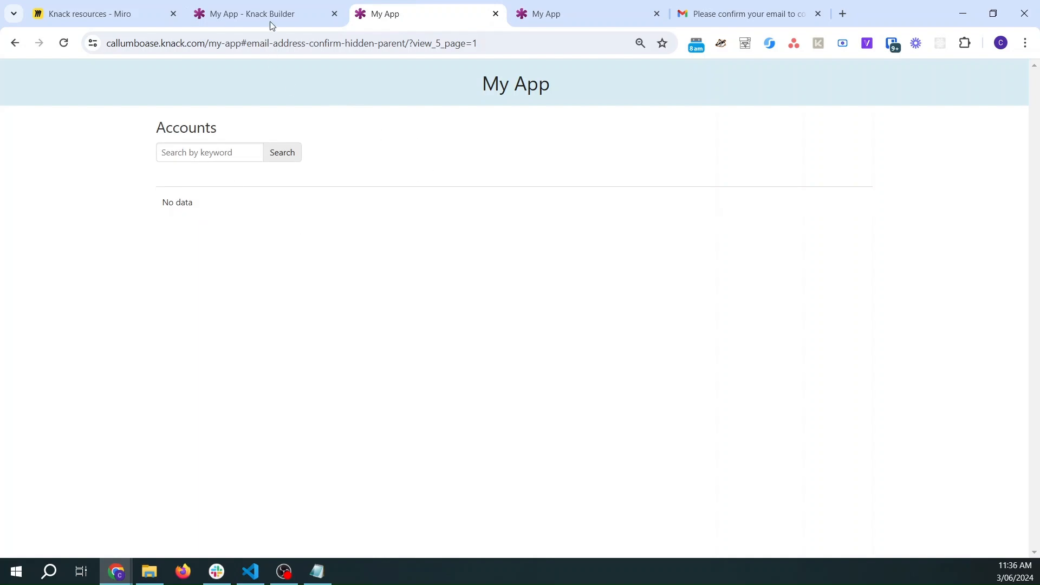
Open the Home Login registration form's email rule and start inserting a link on the message text "Click here to confirm your email address".
left_click(238, 9)
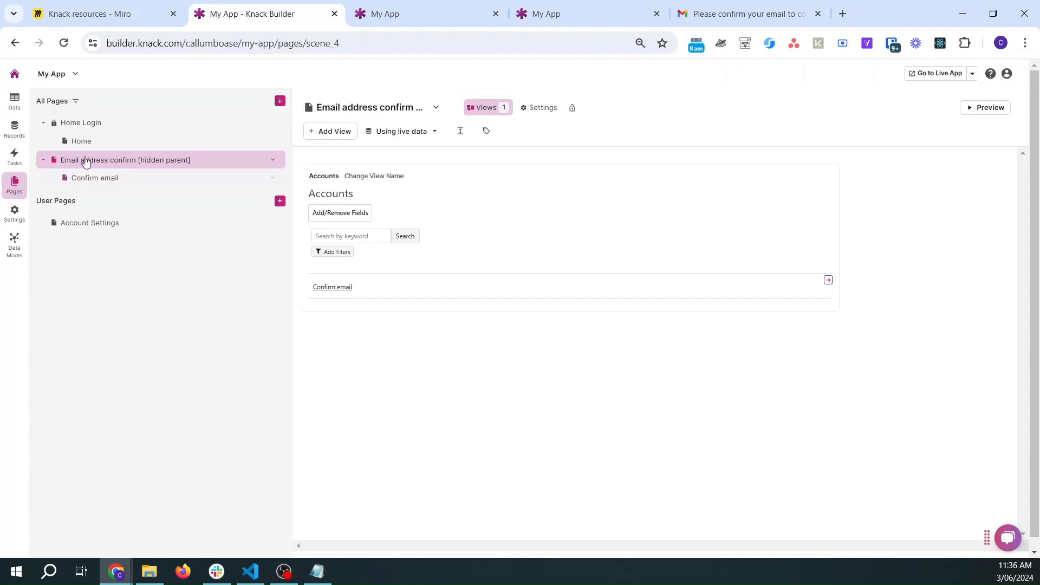
left_click(76, 124)
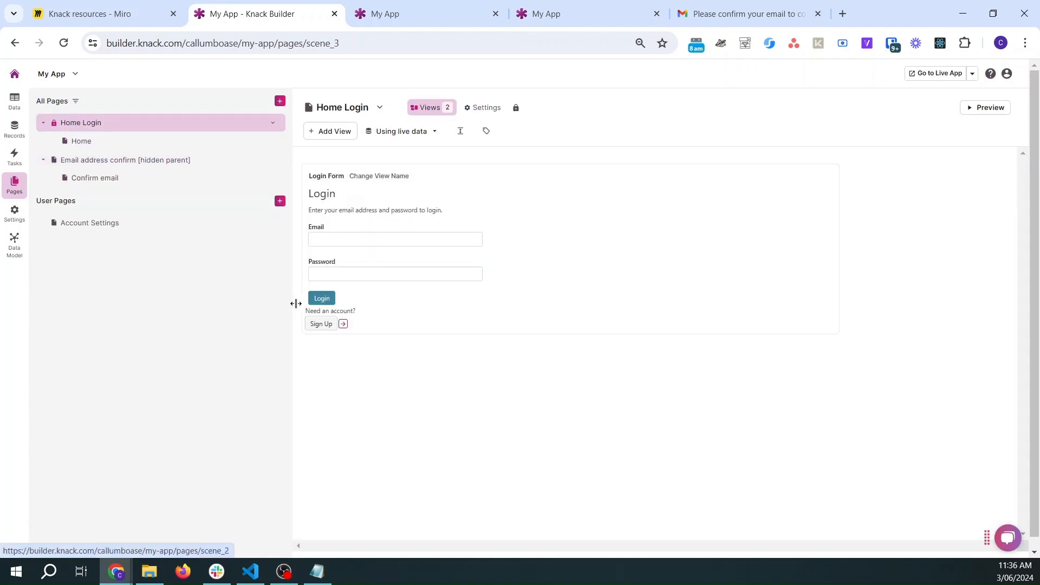
left_click(343, 323)
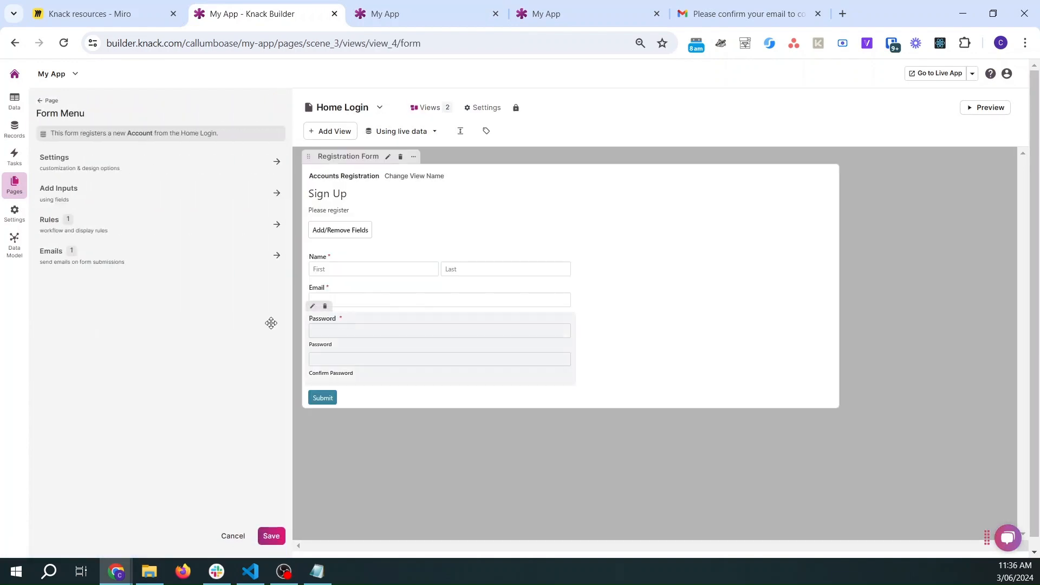
left_click(103, 266)
scroll(204, 378, "down", 2)
scroll(203, 378, "down", 1)
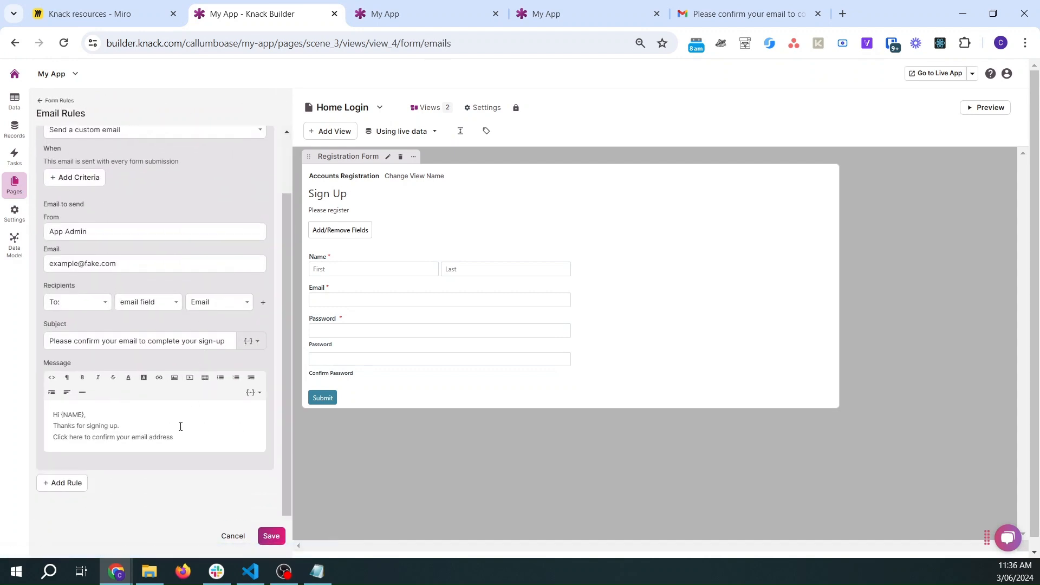
left_click_drag(173, 437, 56, 440)
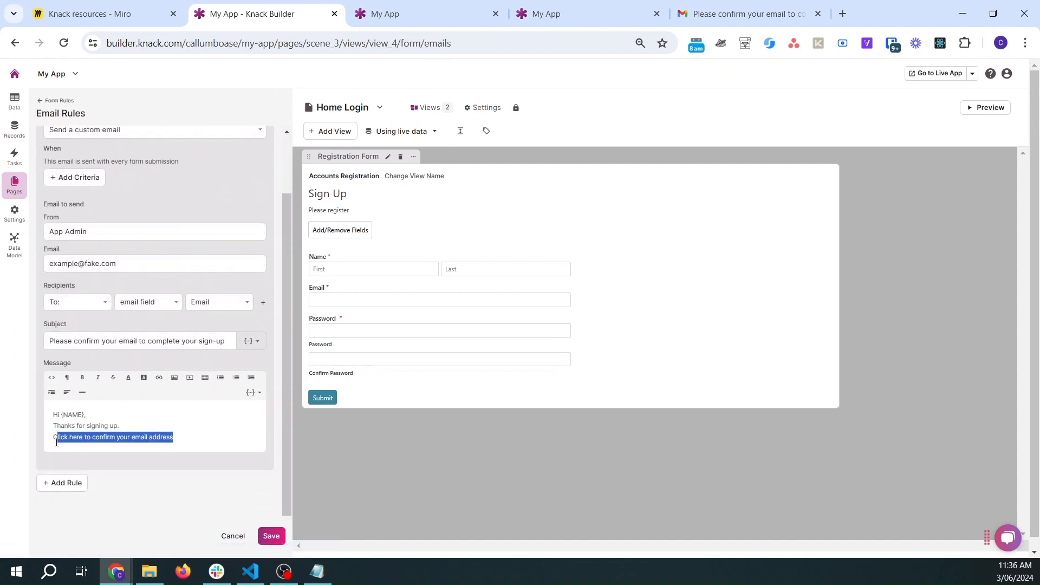
left_click(159, 377)
left_click(177, 395)
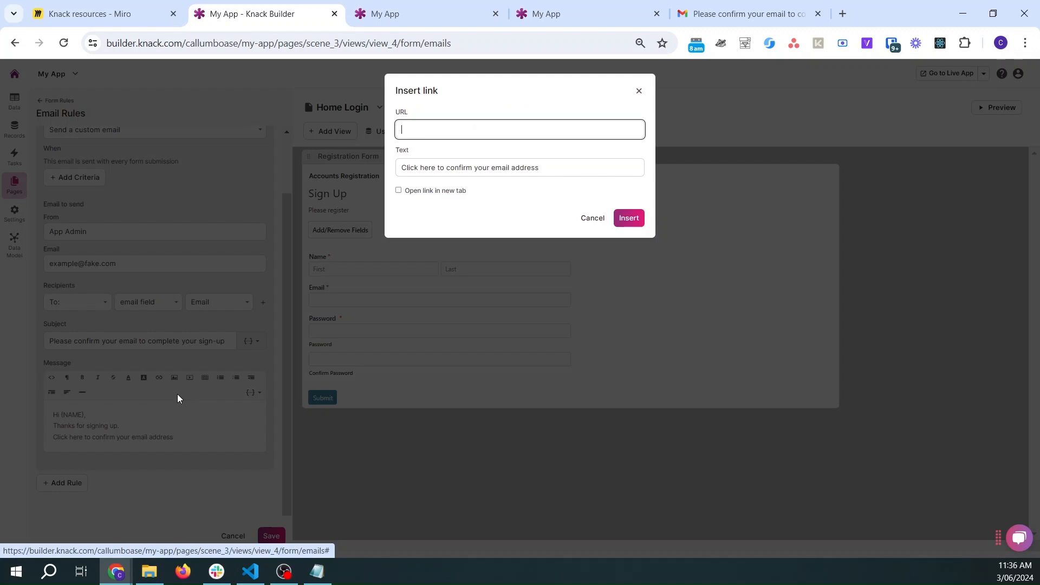
Check the saved URL in Notepad and paste the confirmation page URL as the link address.
left_click(317, 571)
left_click(491, 94)
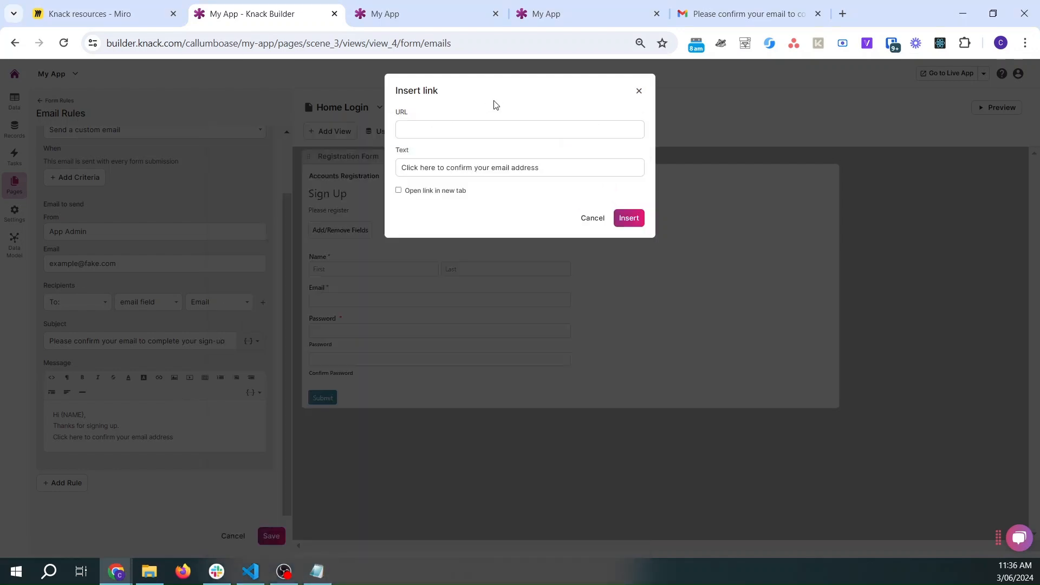
left_click(466, 129)
type("https://callumboase.knack.com/my-app#email-address-confirm-hidden-parent/confirm-email/665d1db9ea576102768f046d/")
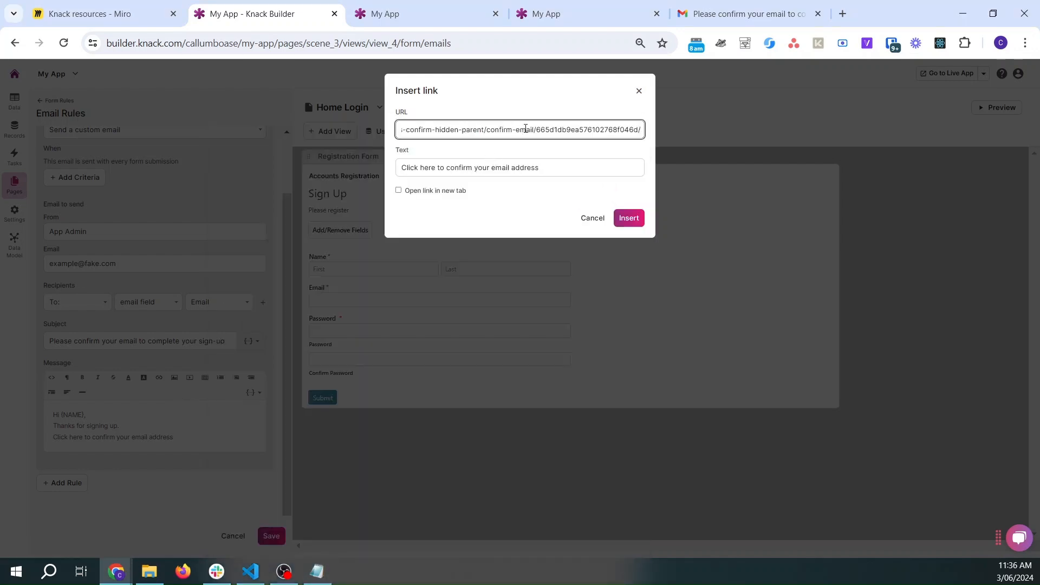
Replace the record ID in the link URL with {RECORD ID} and remove the trailing slash.
left_click_drag(541, 130, 634, 130)
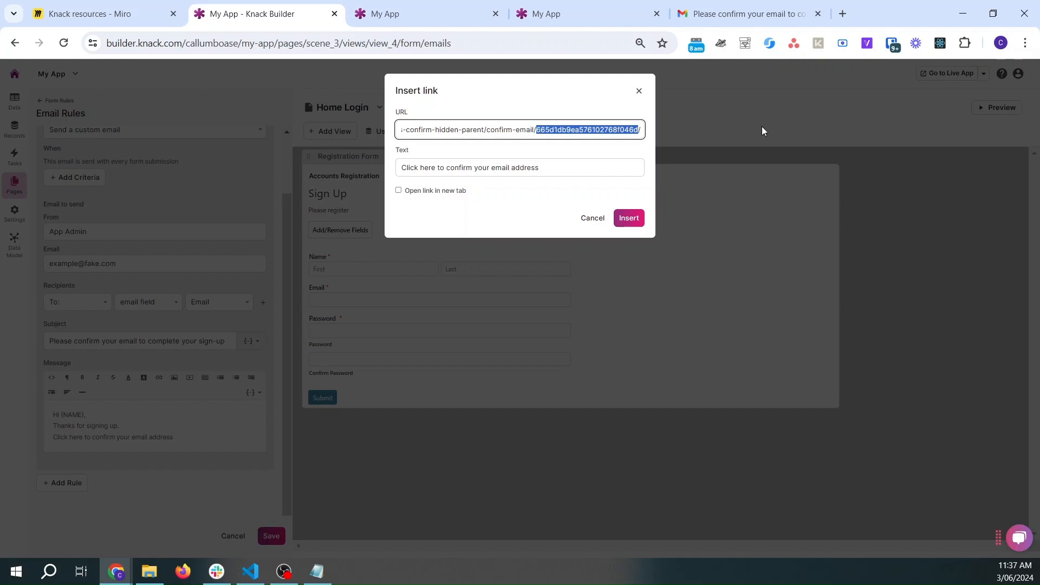
key("BackSpace")
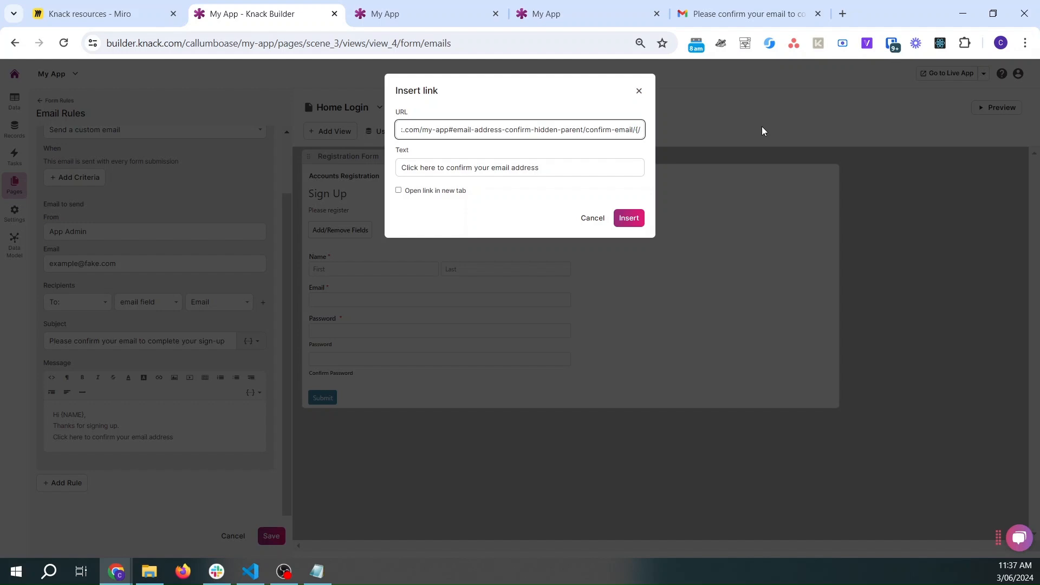
type("{REC")
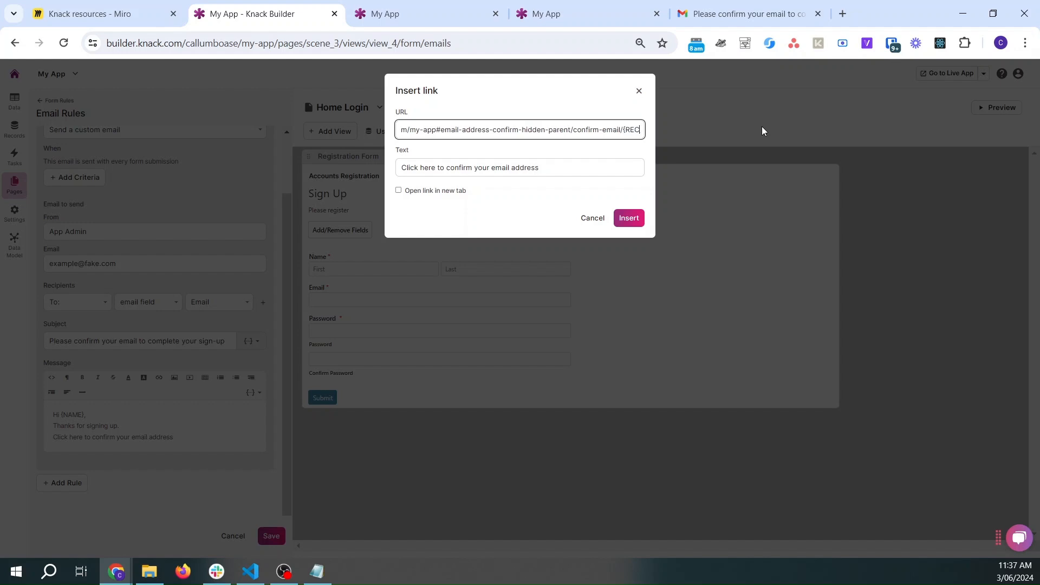
type("ORD ID}")
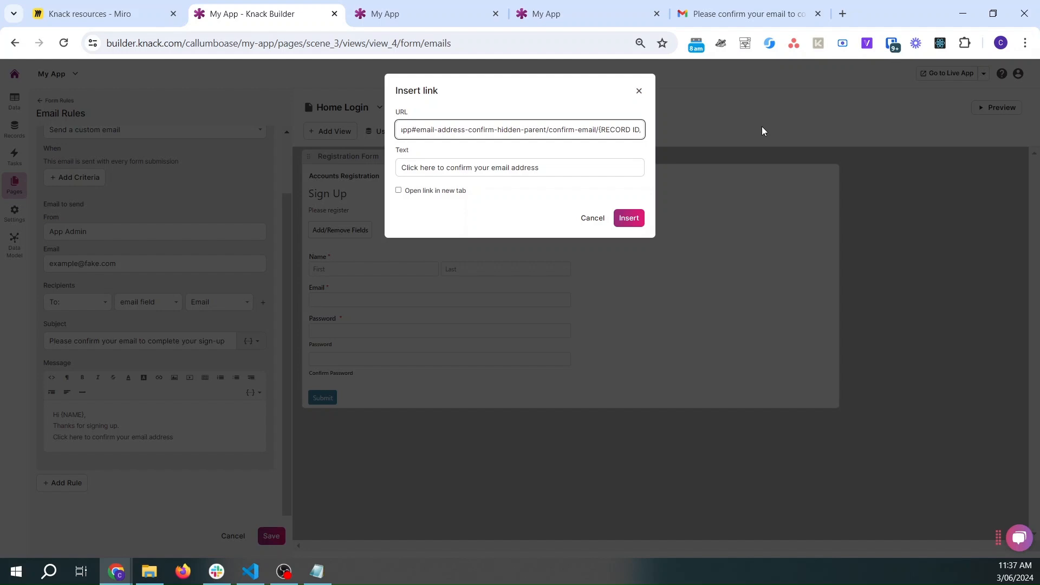
type("/")
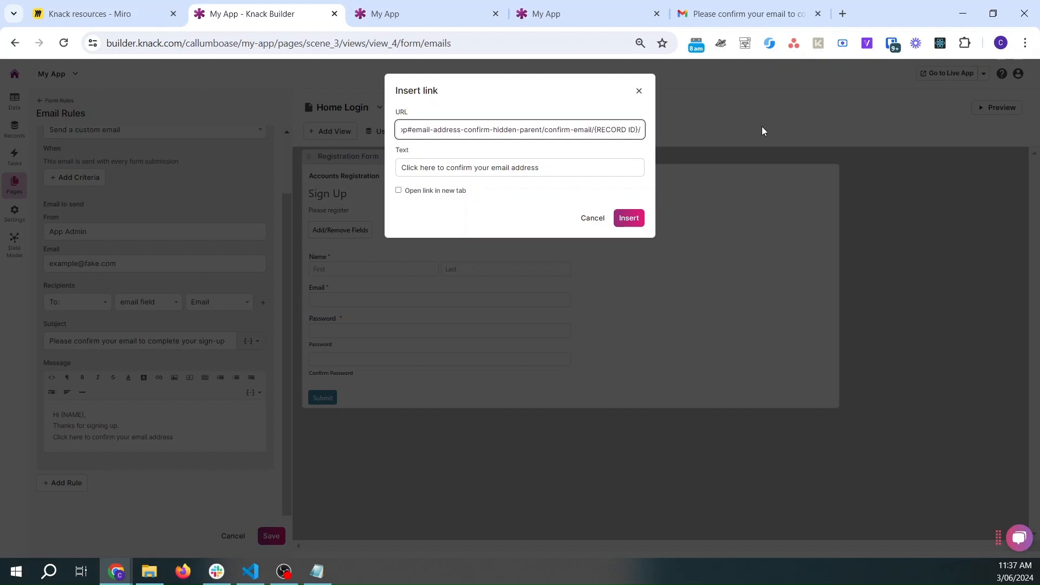
key("BackSpace")
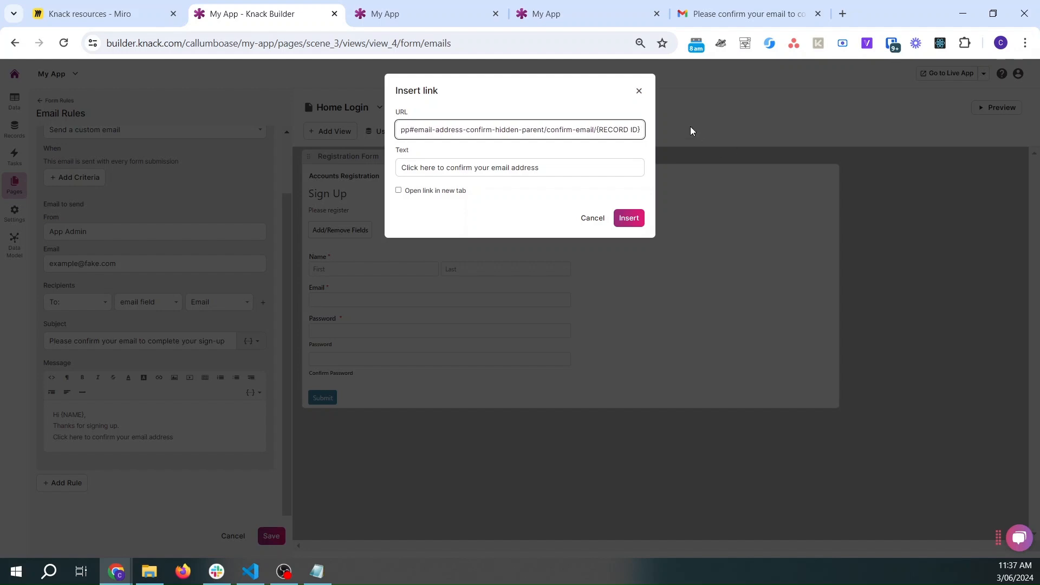
Set the link to open in a new tab, insert it into the message, and save the email rule.
left_click(448, 190)
left_click(628, 218)
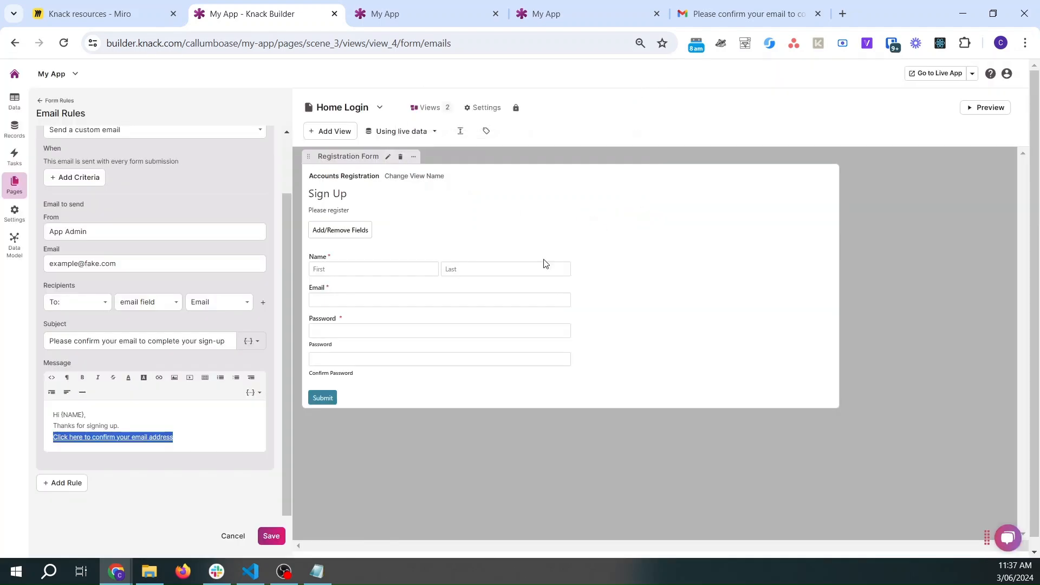
left_click(107, 423)
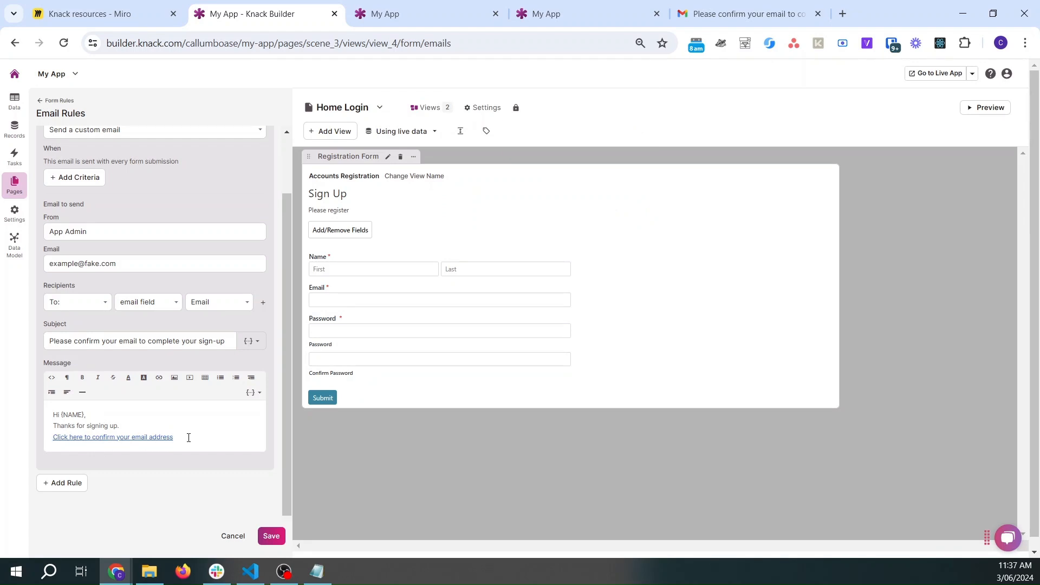
left_click(271, 536)
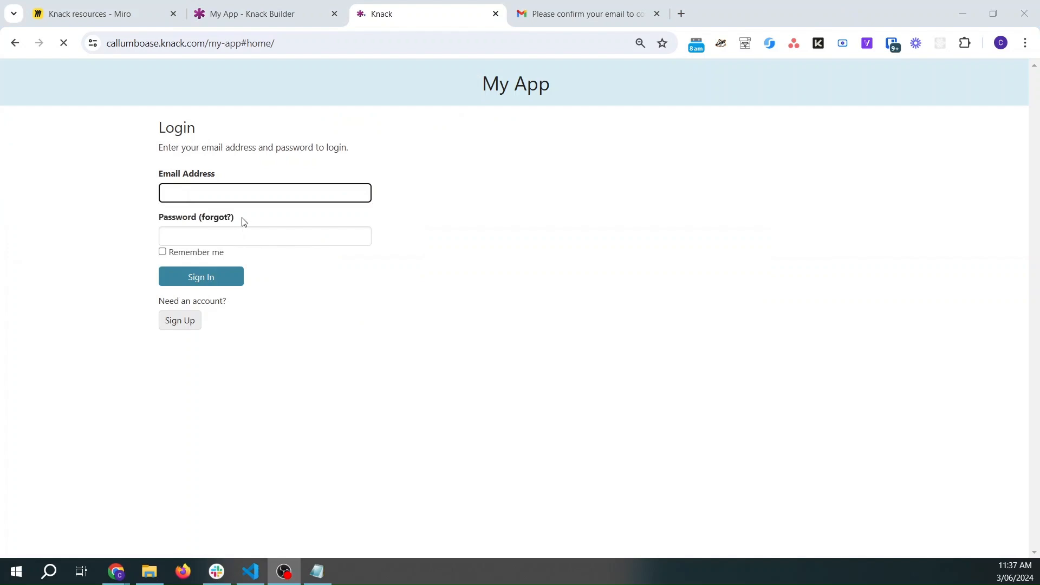
Submit the live app's Sign Up form with the full name, email address and account password, and dismiss the Bitwarden update offer.
left_click(93, 136)
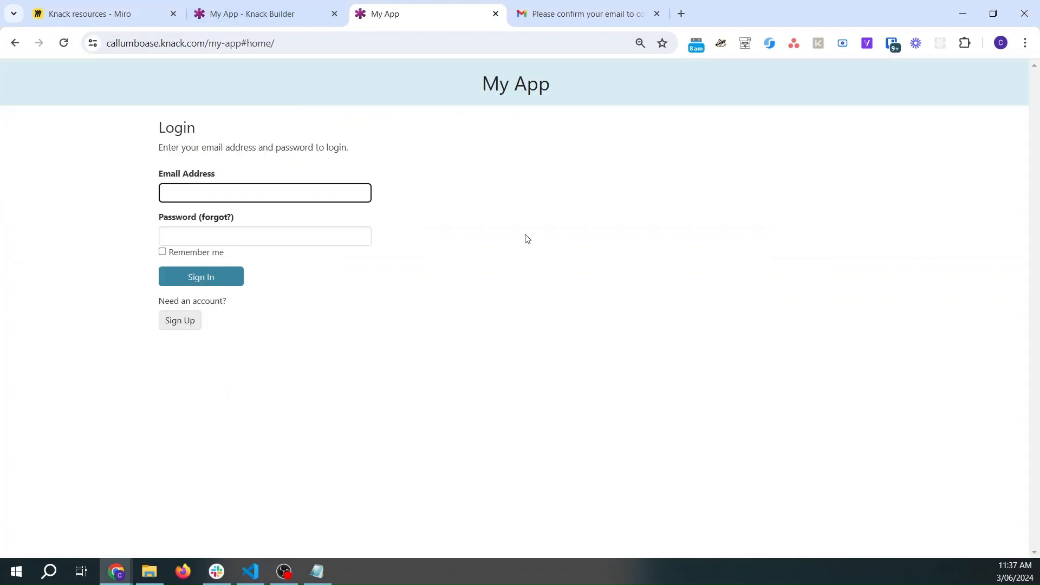
left_click(196, 321)
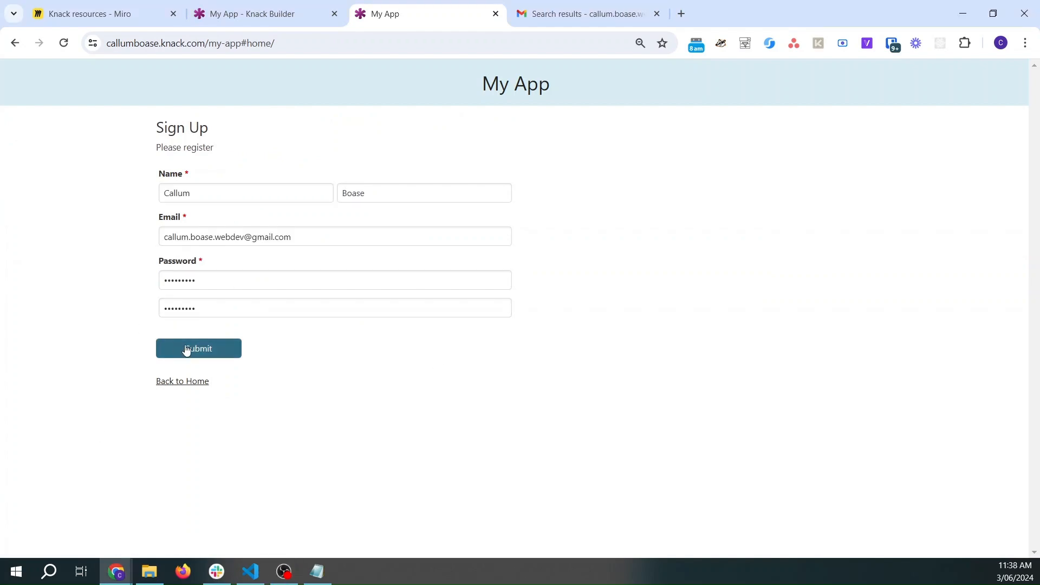
left_click(186, 350)
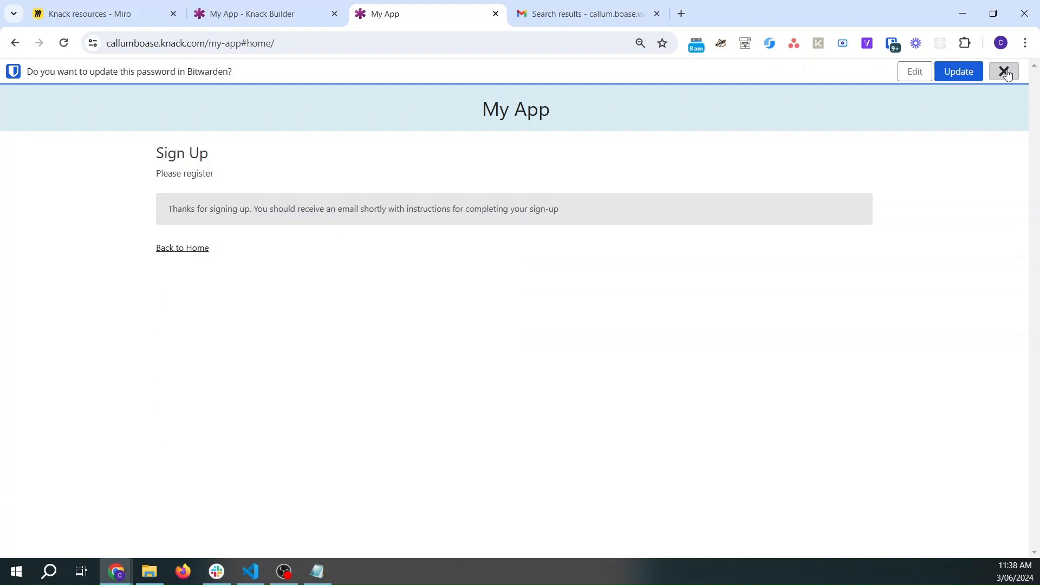
left_click(1004, 71)
Switch to Gmail, refresh the search results, open the App Admin email and follow its "Click here to confirm your email address" link.
left_click(612, 4)
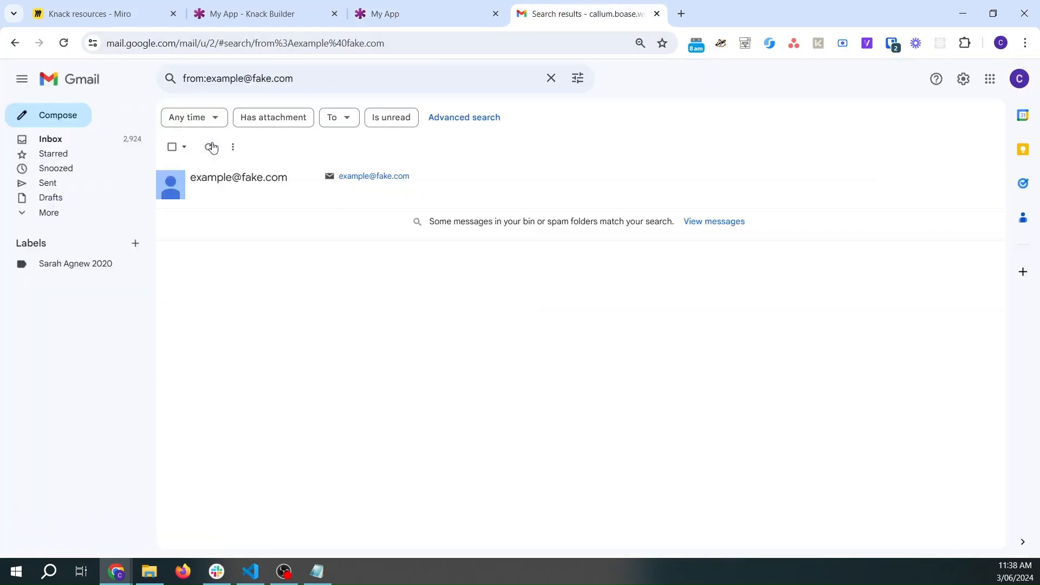
left_click(210, 147)
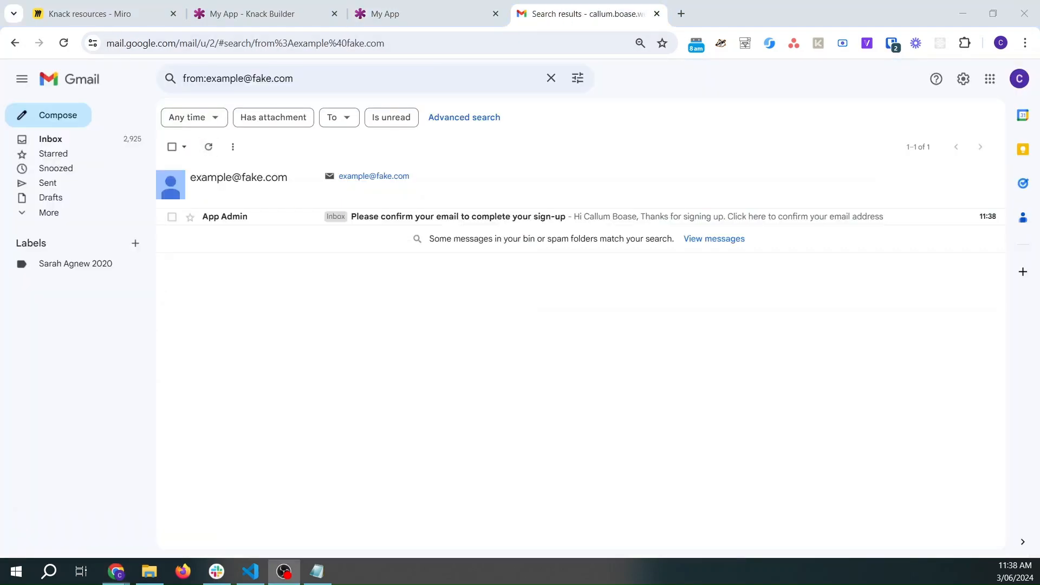
left_click(463, 217)
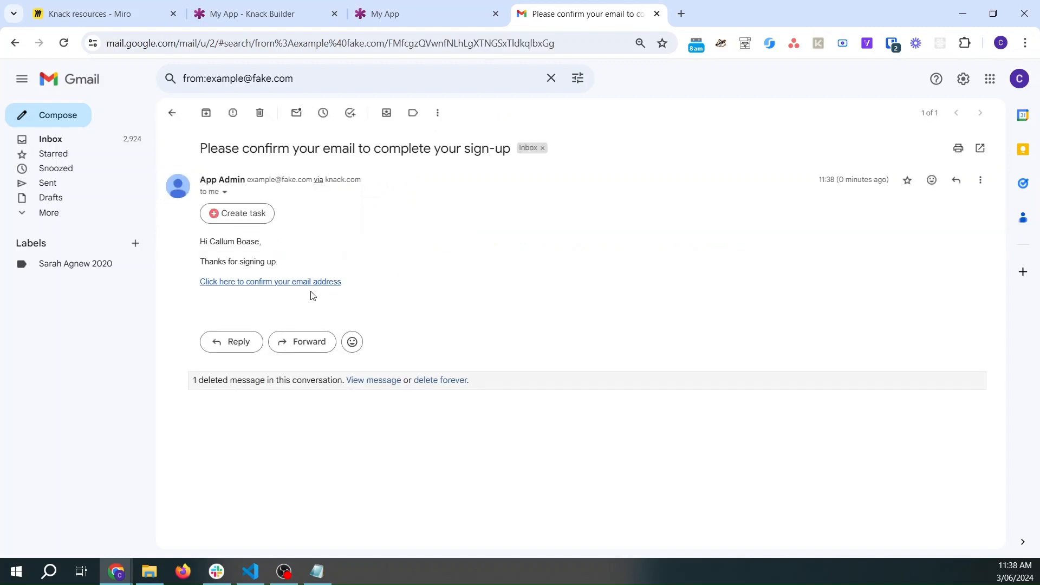
left_click(297, 282)
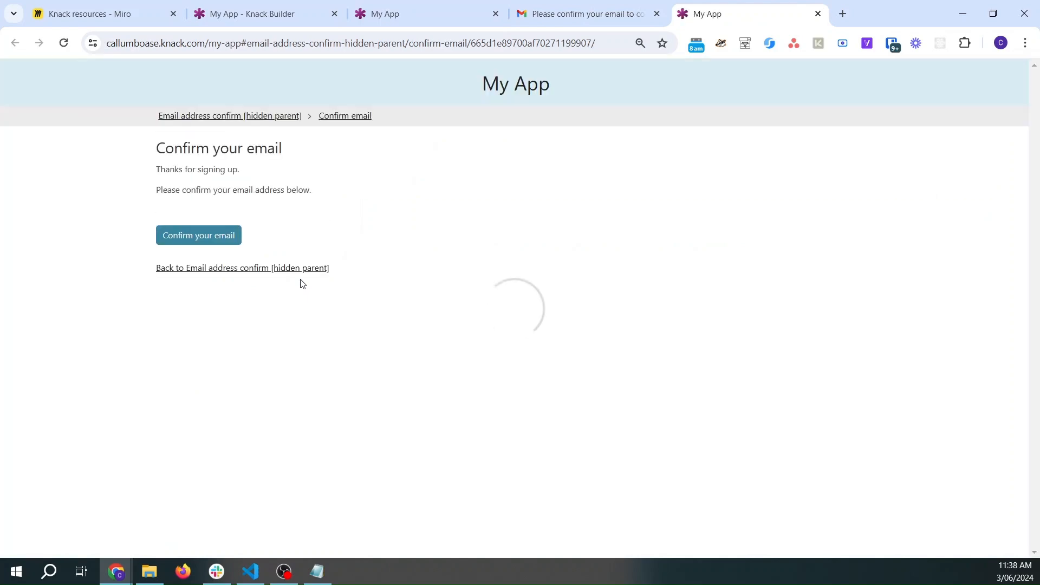
Confirm the email address on the live page and check its Email address confirmed date in the Accounts records in Knack Builder.
left_click(214, 238)
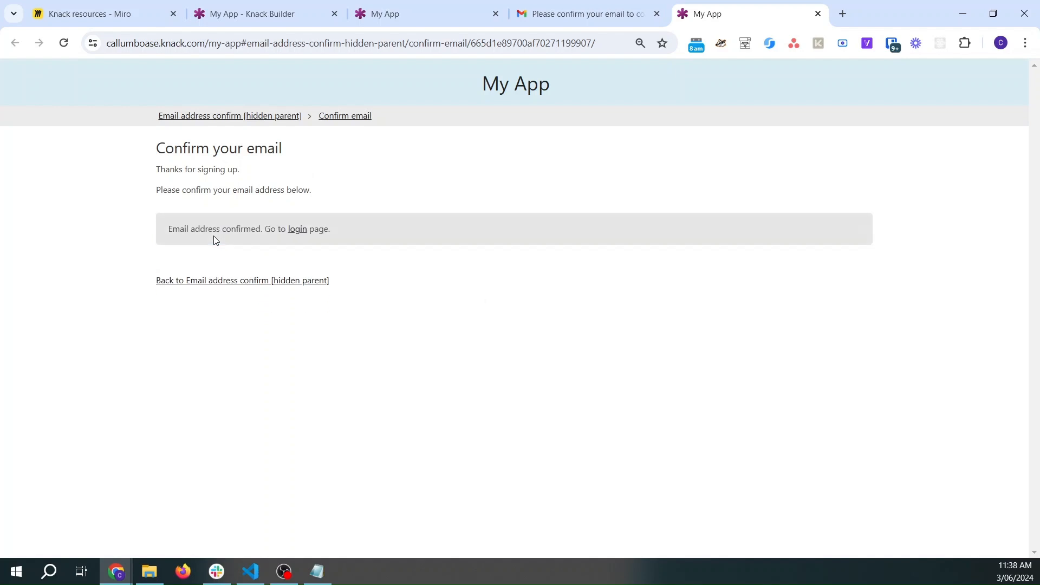
left_click(398, 12)
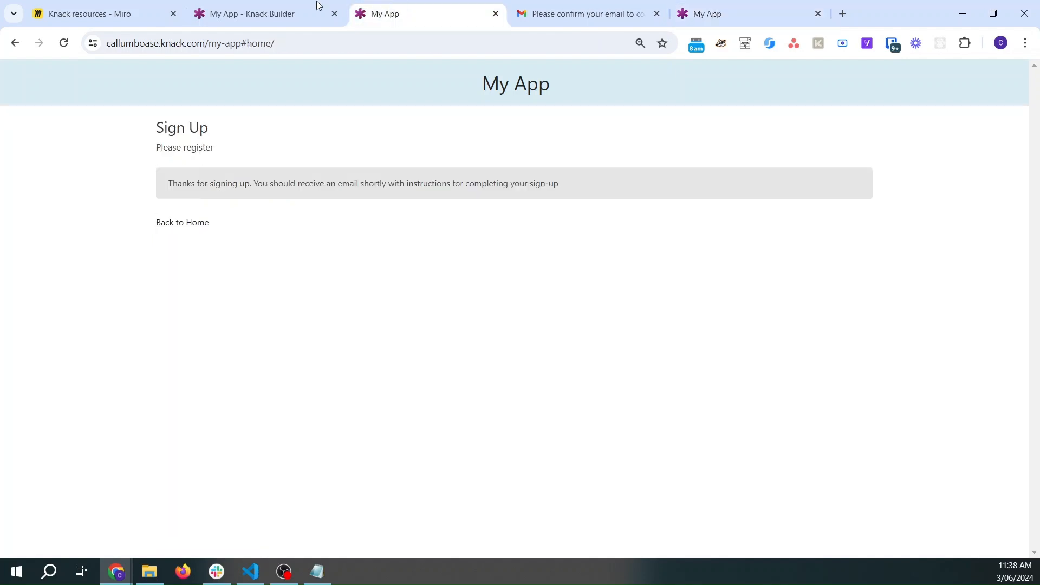
left_click(288, 8)
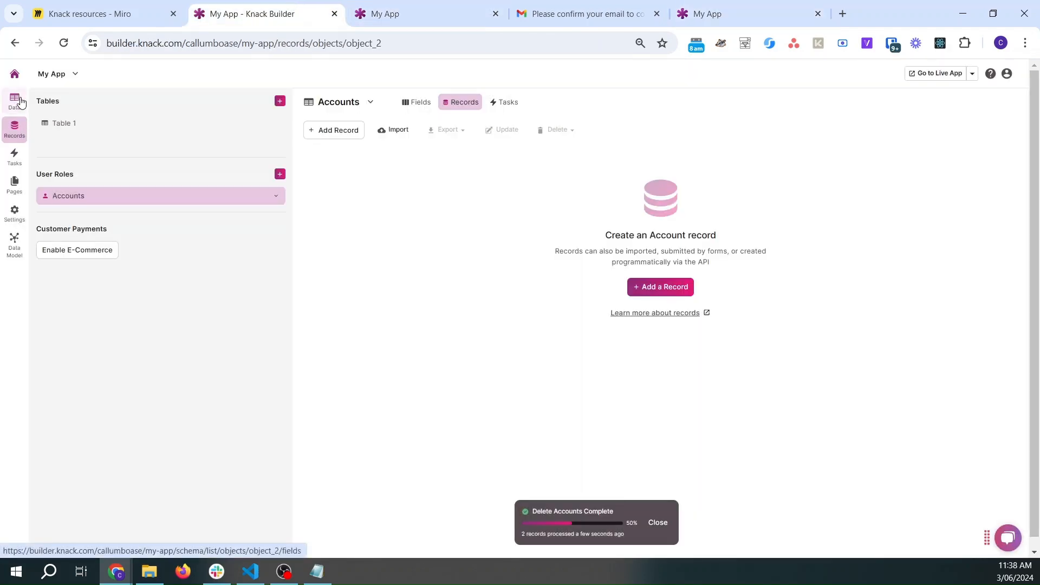
left_click(17, 100)
left_click(469, 102)
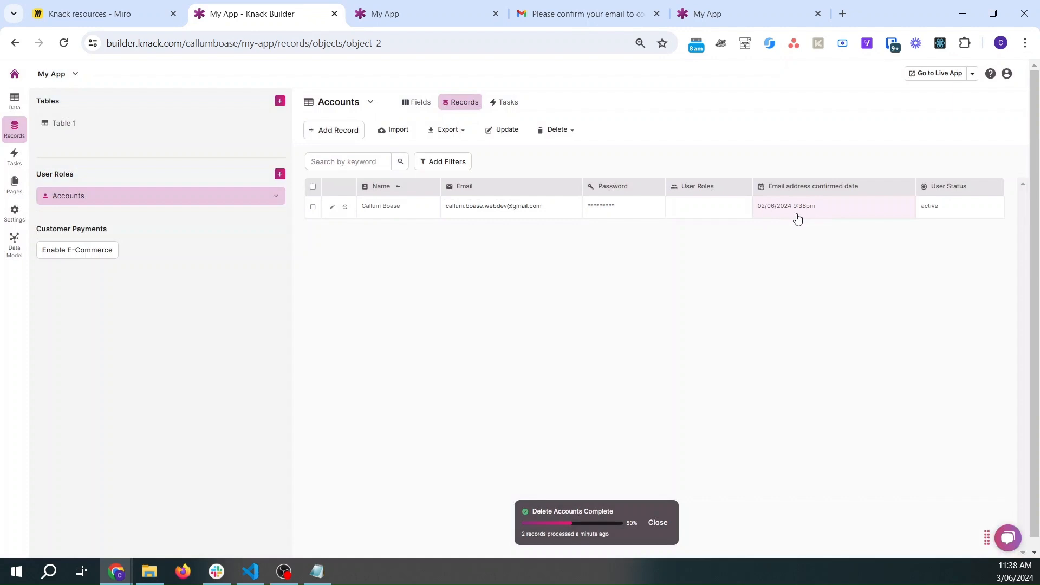
Follow the login link in the live app's confirmation message, sign in with the email address and account password, and dismiss the Bitwarden offer.
left_click(423, 5)
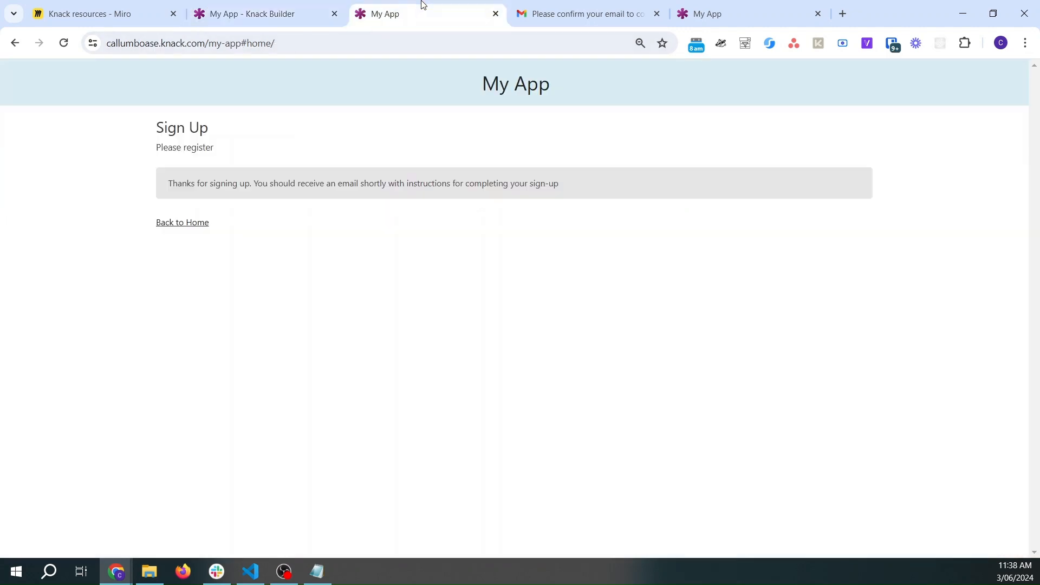
left_click(174, 222)
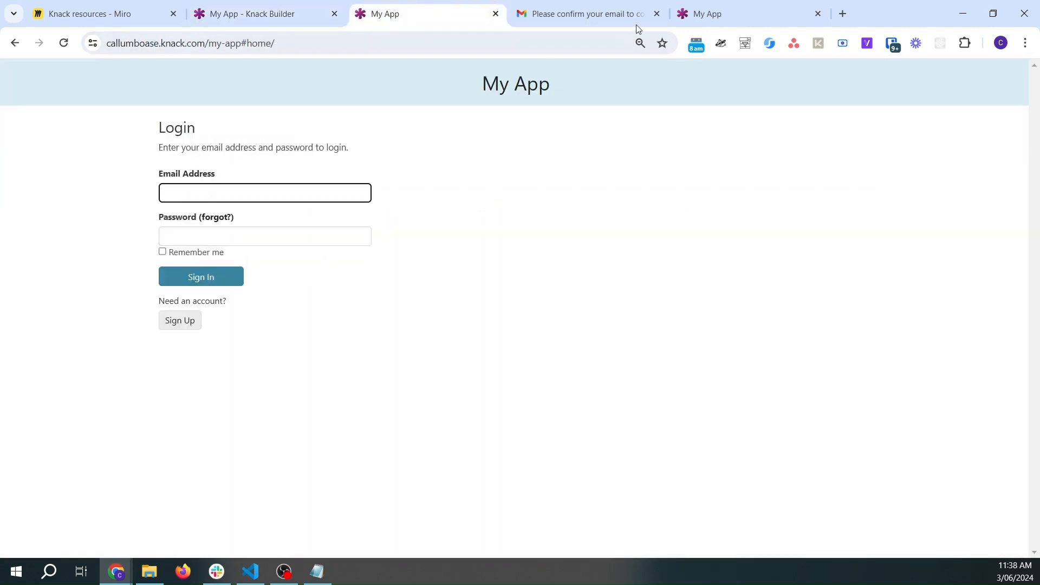
left_click(675, 19)
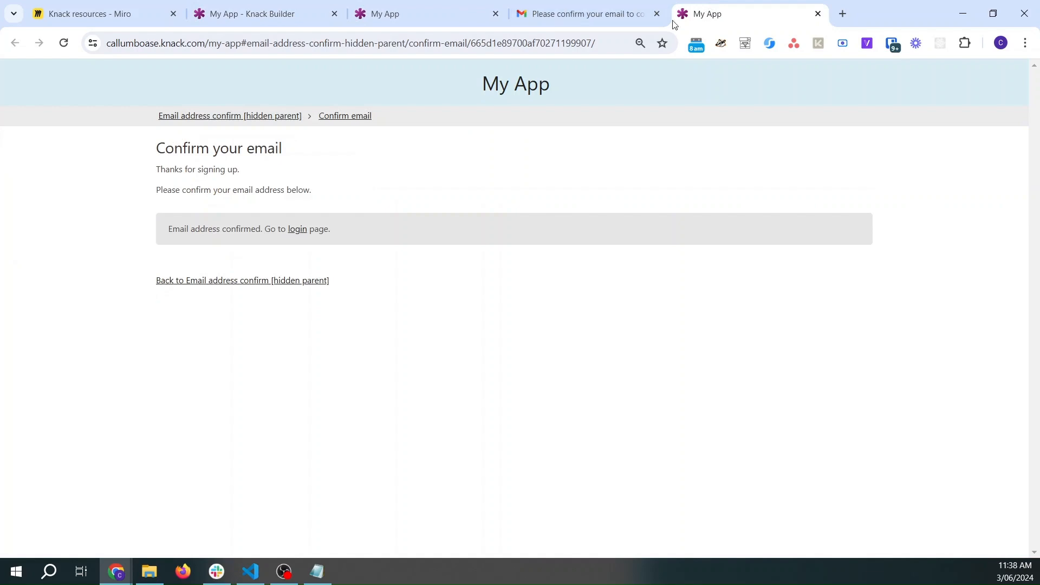
left_click(297, 230)
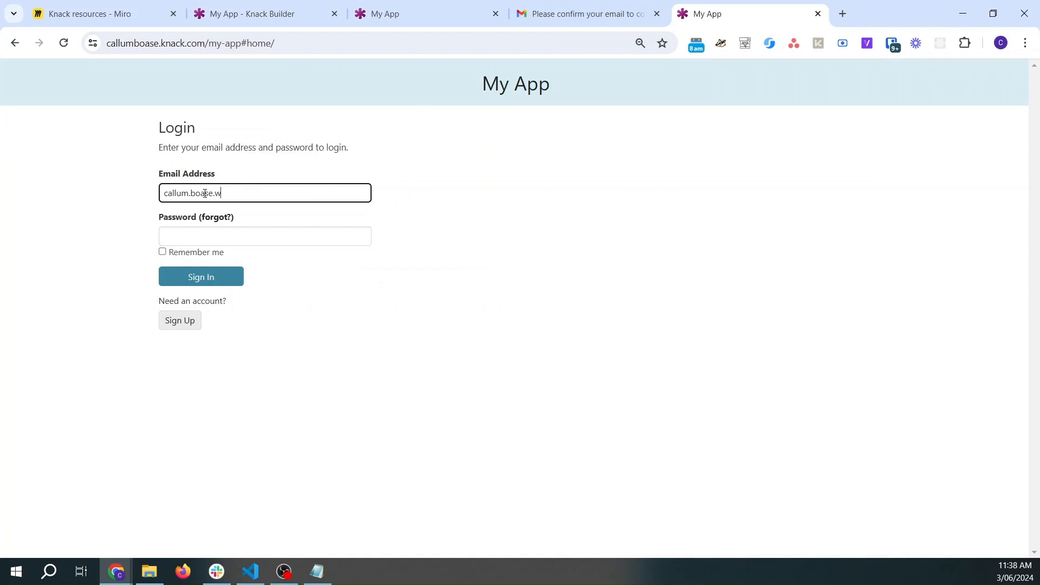
key("Tab")
type("•")
key("Return")
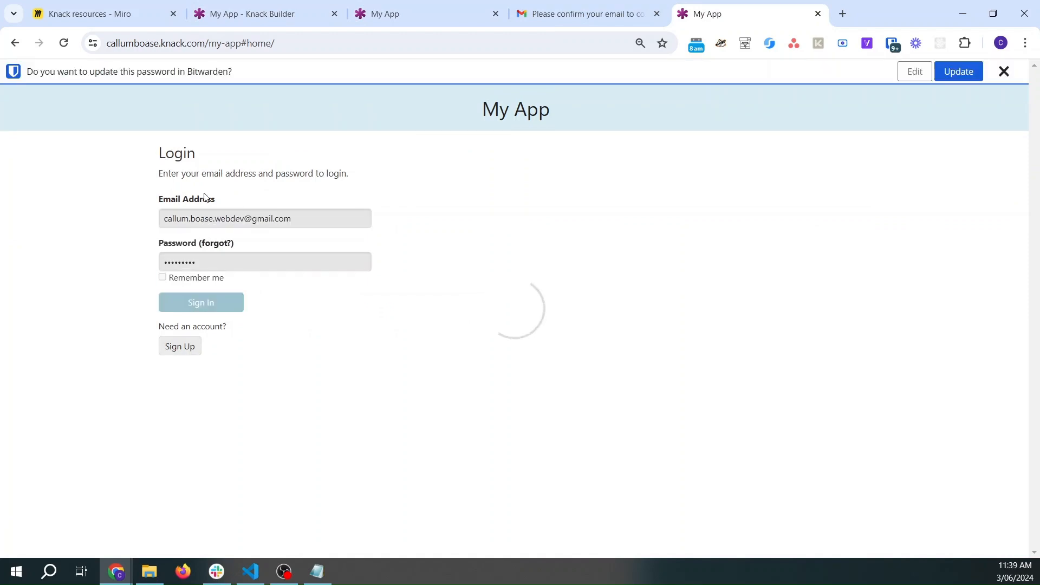
left_click(1002, 73)
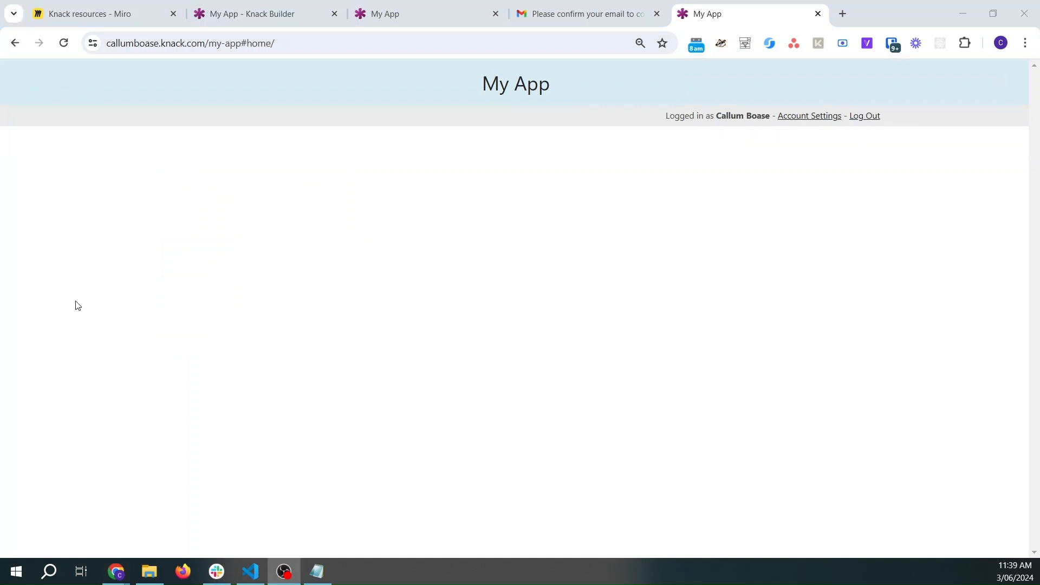
Review the Miro sign-up flow diagram and reopen the live app's Sign Up form.
left_click(113, 17)
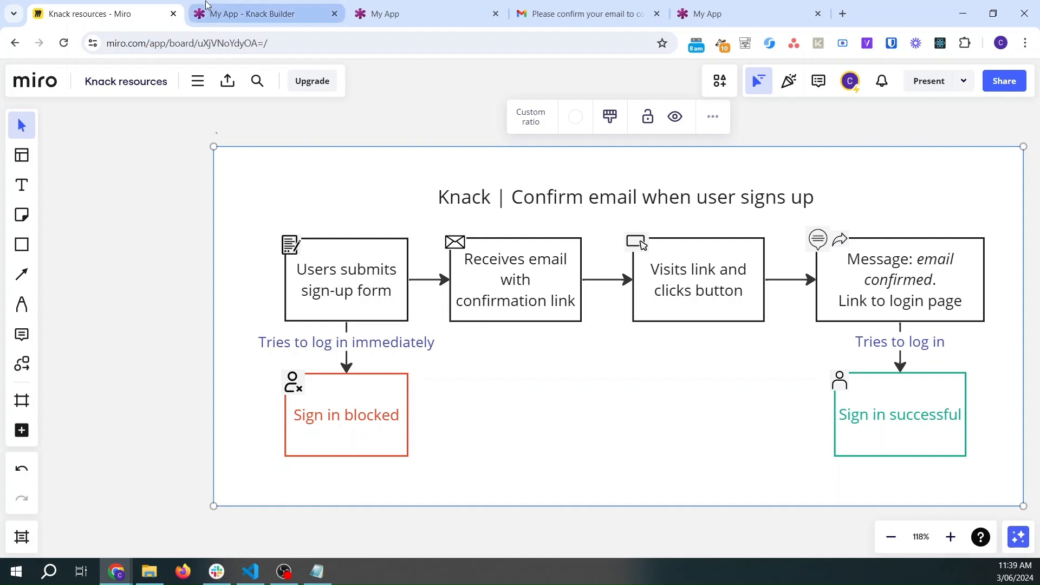
left_click(266, 12)
left_click(437, 5)
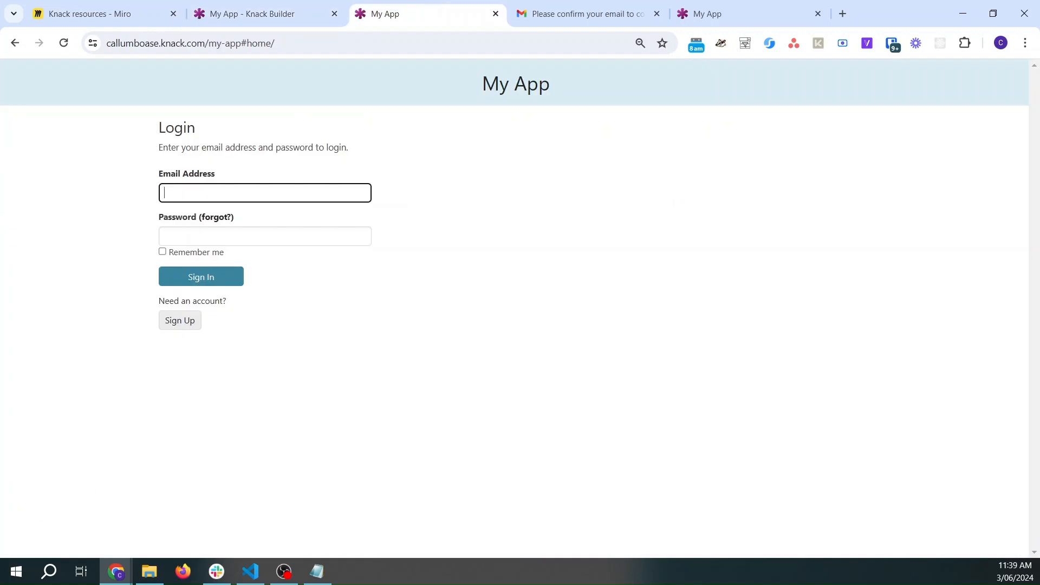
left_click(187, 324)
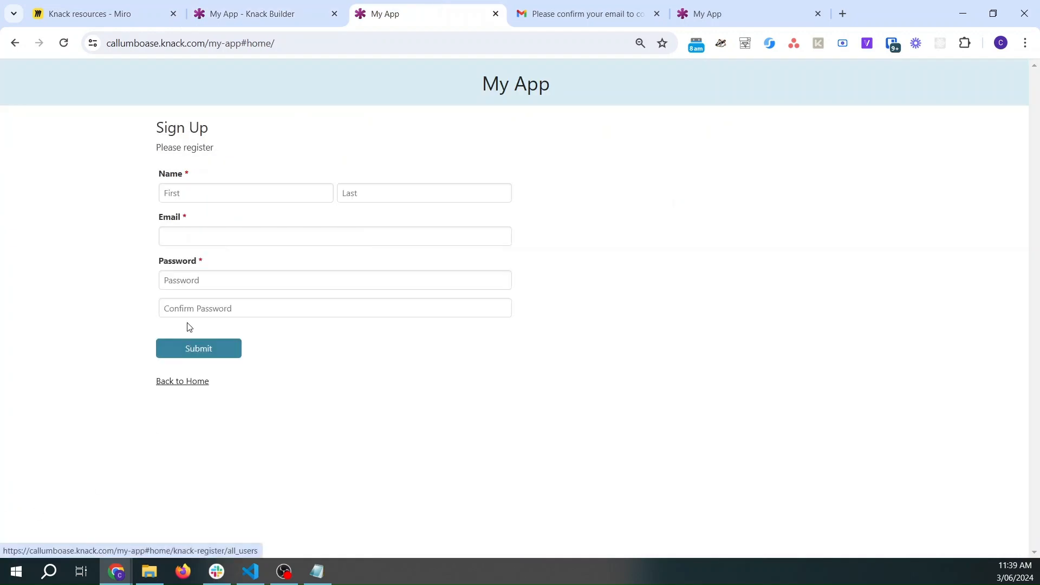
left_click(200, 188)
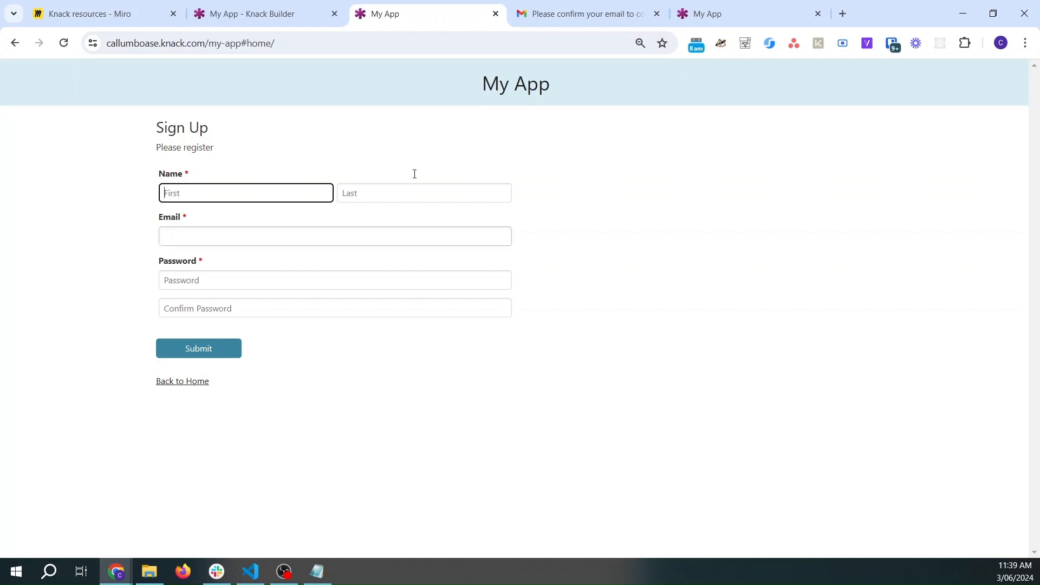
Reopen the confirmation link from the Gmail message and examine the email-address-confirm-hidden-parent/ segment of the page URL.
left_click(571, 12)
left_click(279, 281)
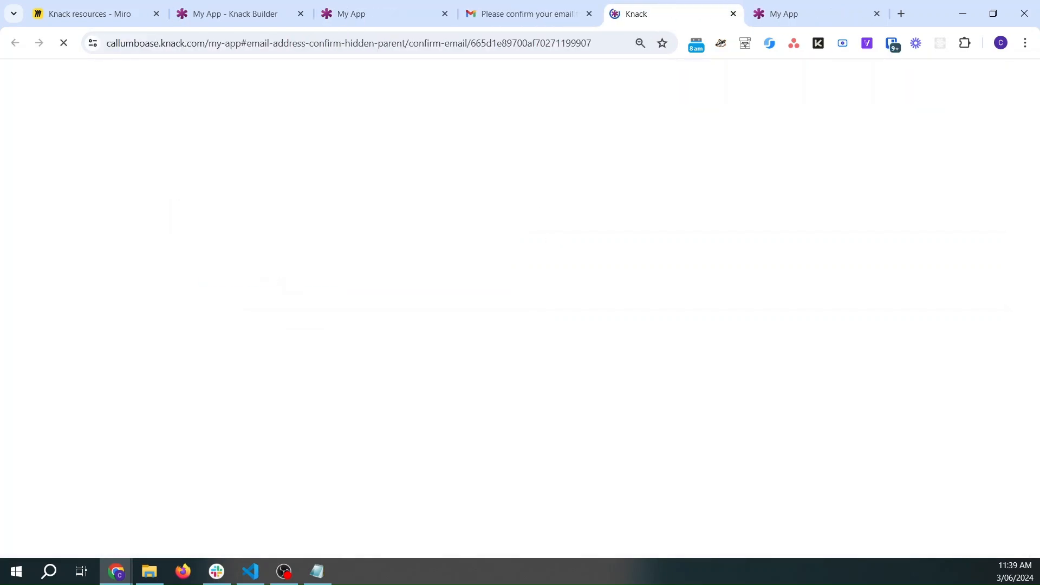
left_click(230, 288)
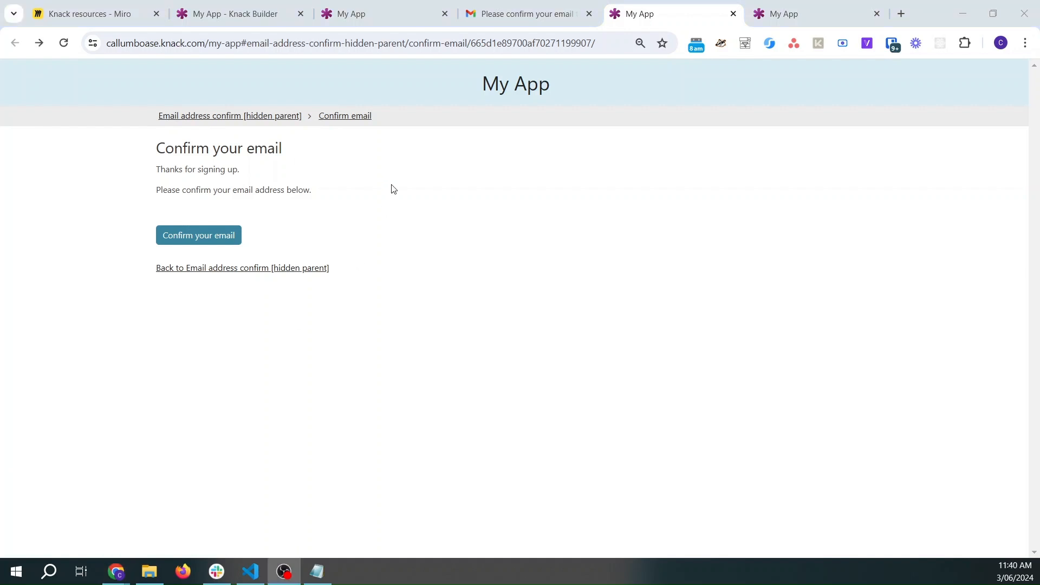
left_click(391, 184)
left_click_drag(245, 43, 440, 44)
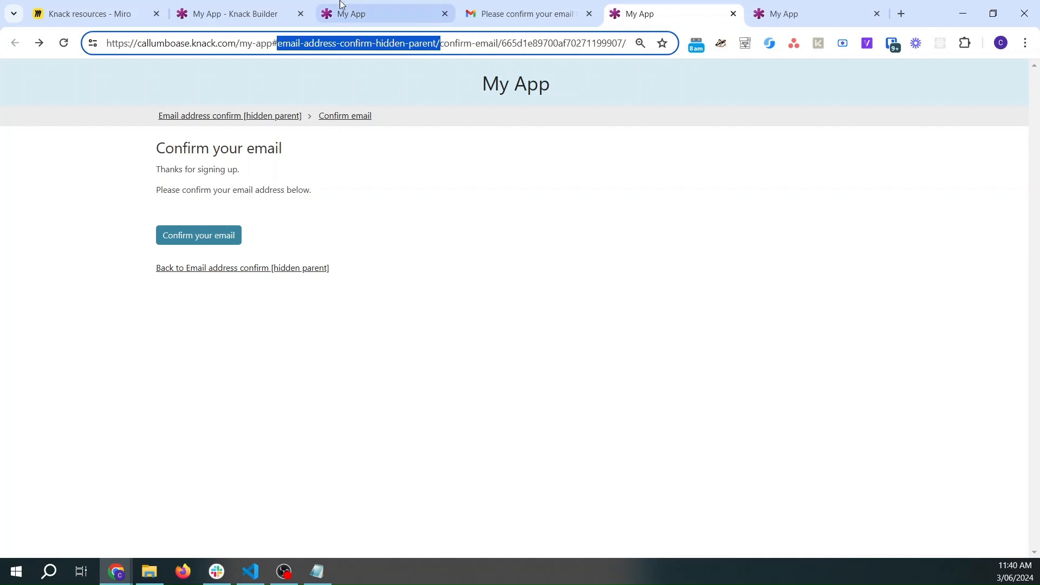
In Knack Builder, inspect the page names of Email address confirm [hidden parent] and its Confirm email child page.
left_click(263, 8)
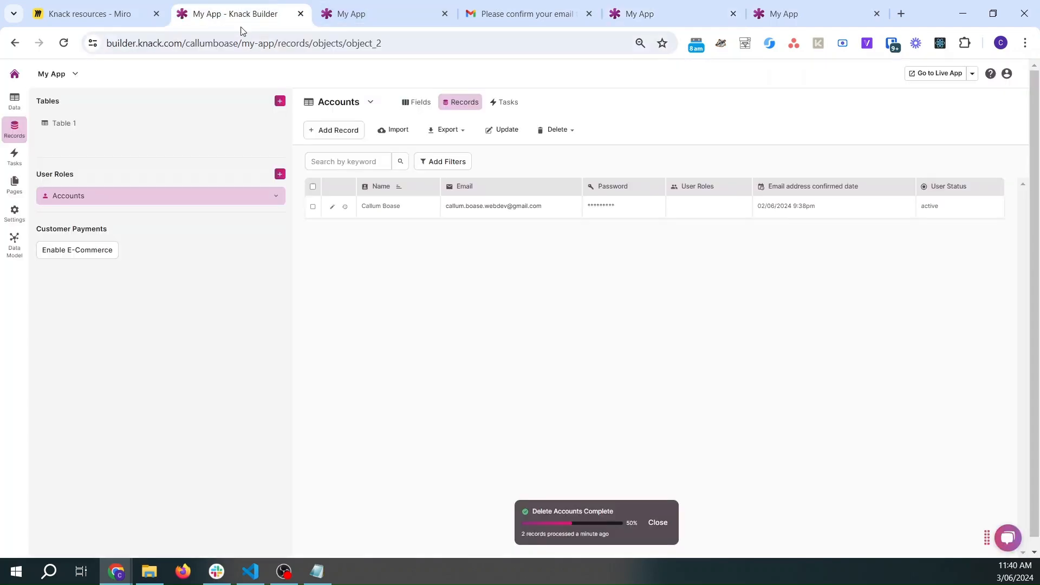
left_click(15, 185)
left_click(108, 165)
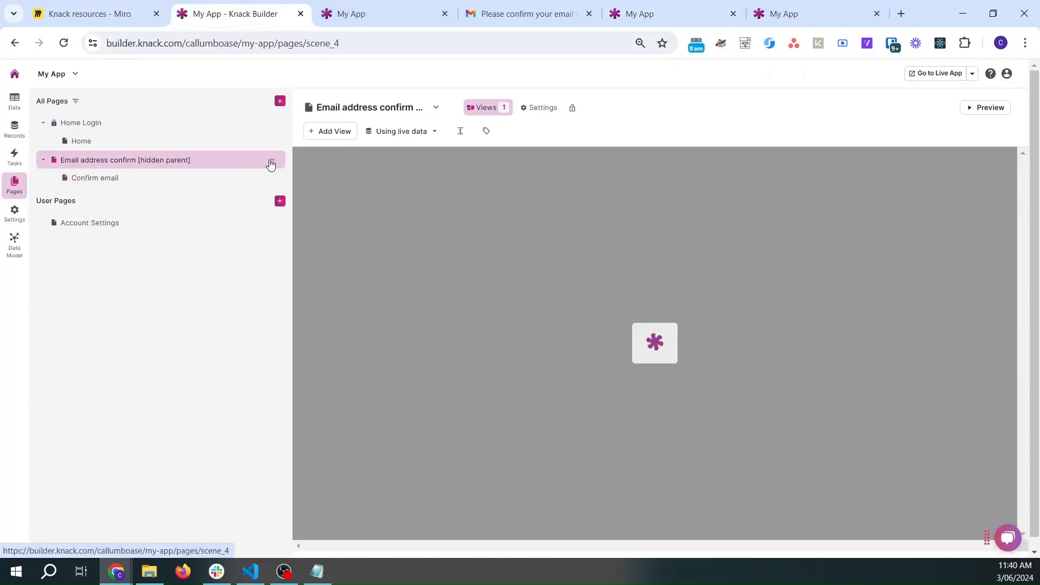
left_click(273, 159)
left_click(287, 177)
left_click_drag(531, 162, 394, 168)
left_click(85, 184)
left_click(85, 180)
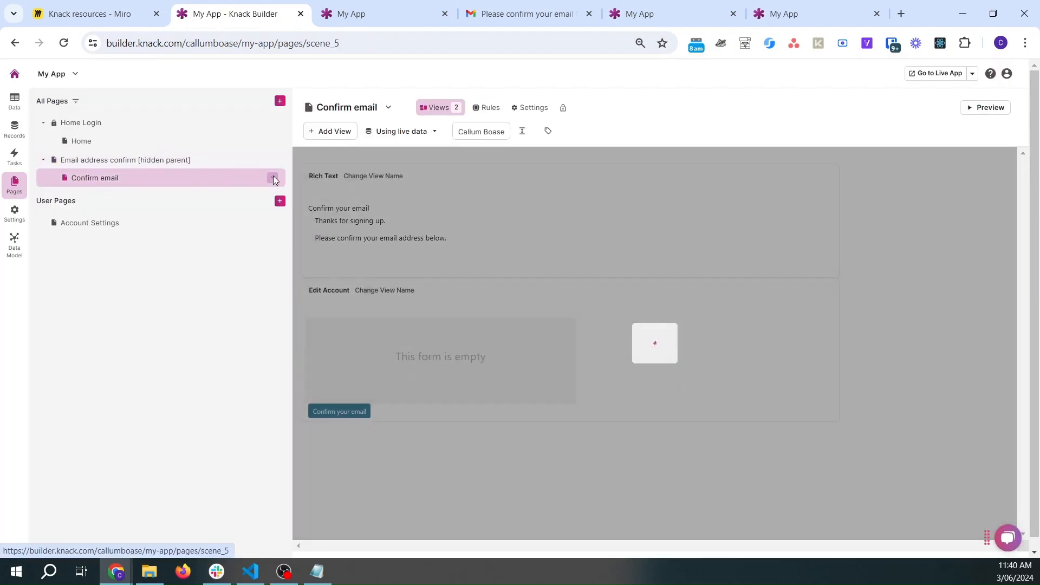
left_click(272, 177)
left_click(282, 195)
left_click_drag(480, 157, 281, 249)
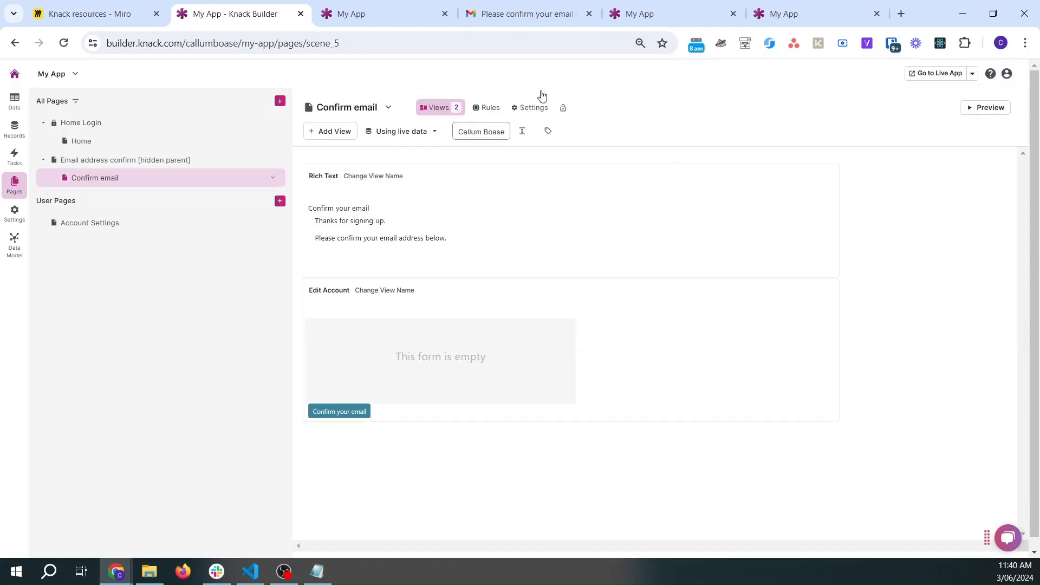
In the live app, remove email-address-confirm-hidden-parent/ from the confirm-email page's URL and load the shortened address.
left_click(683, 6)
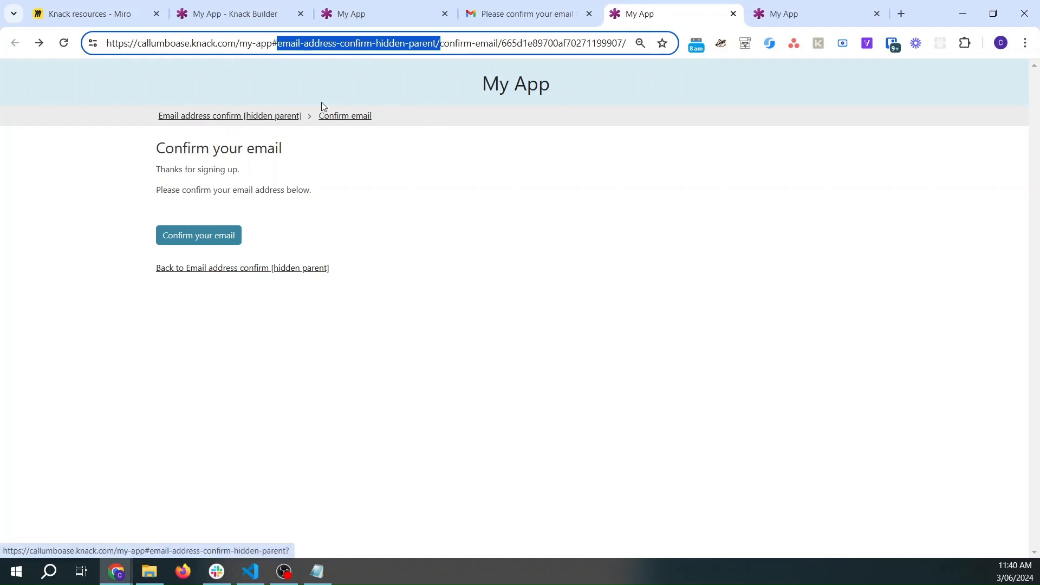
left_click(445, 42)
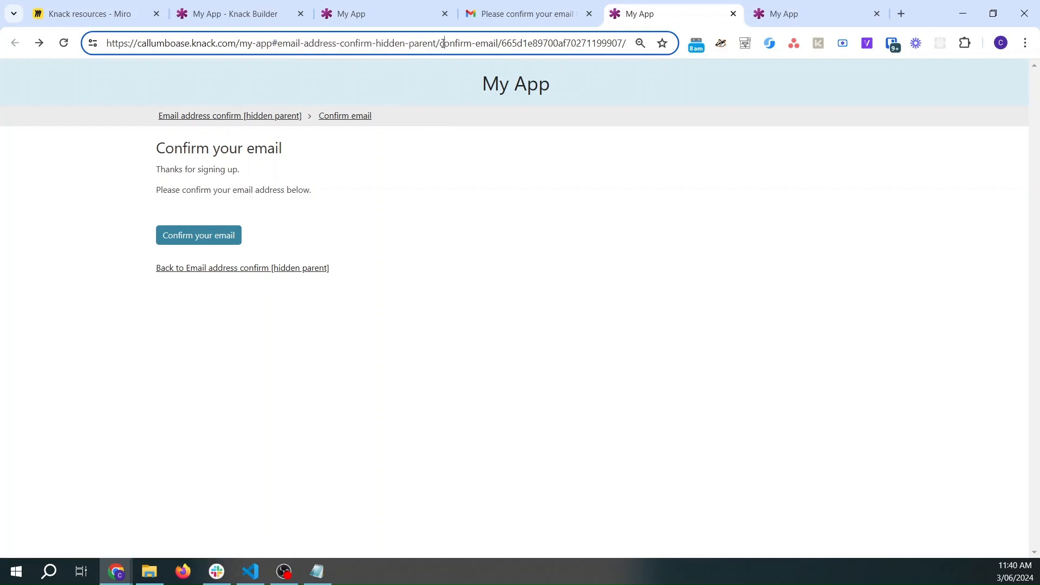
left_click_drag(439, 43, 280, 52)
key("BackSpace")
key("Return")
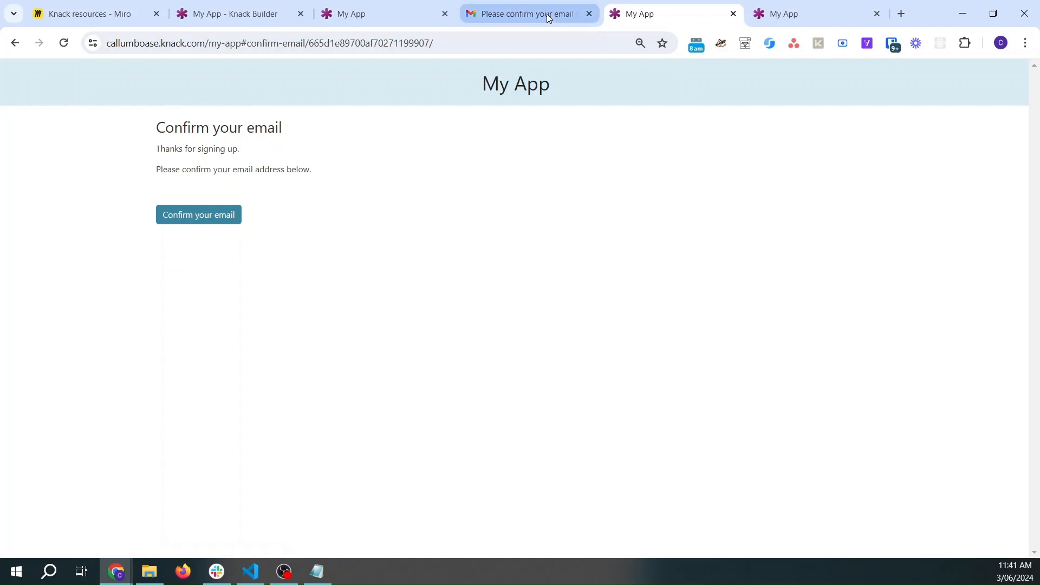
In Knack Builder, open the email rule of the Home Login page's registration form and go to its message.
left_click(261, 14)
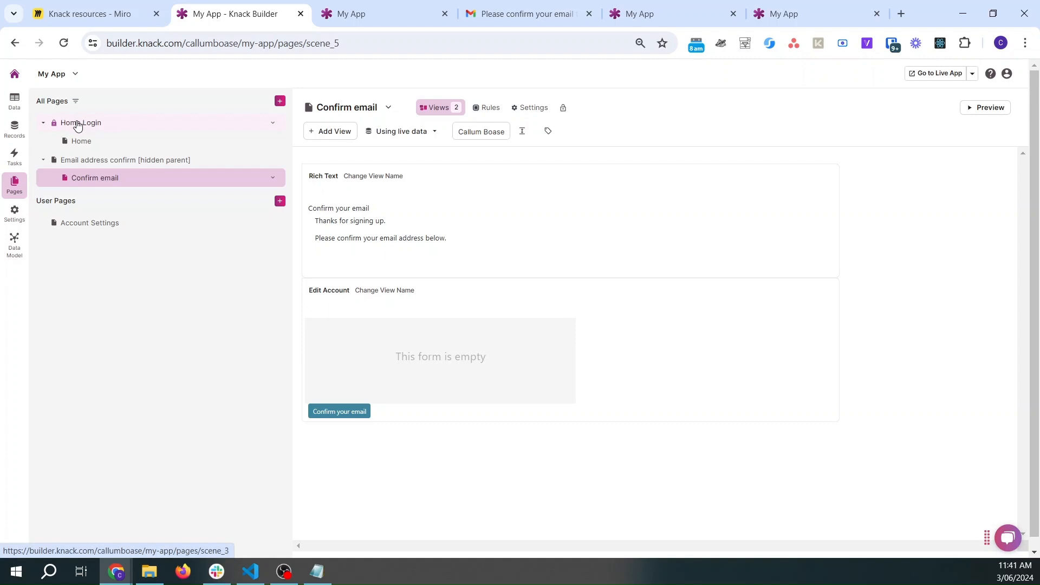
left_click(77, 123)
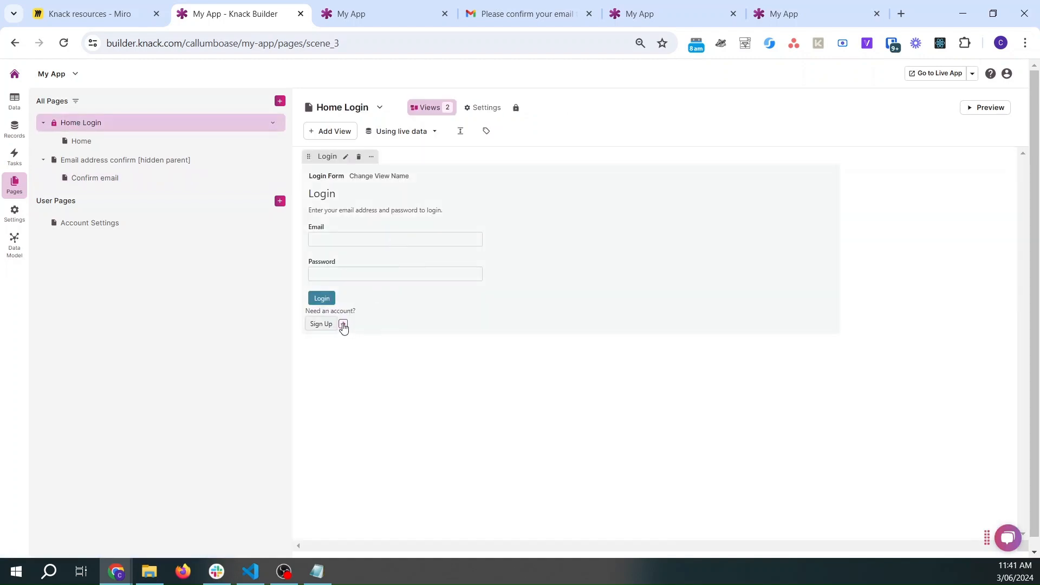
left_click(343, 325)
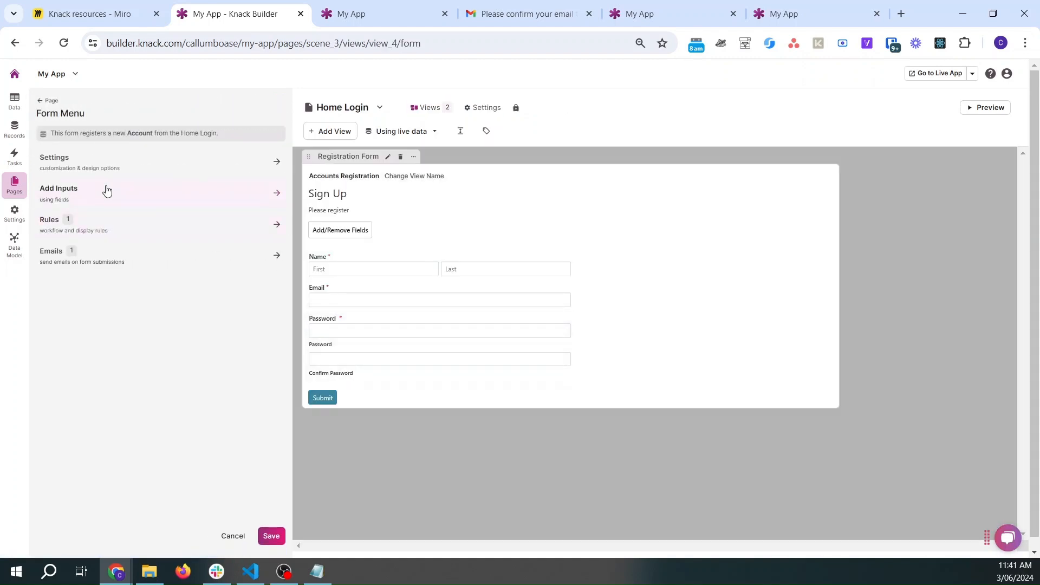
left_click(97, 259)
scroll(147, 419, "down", 2)
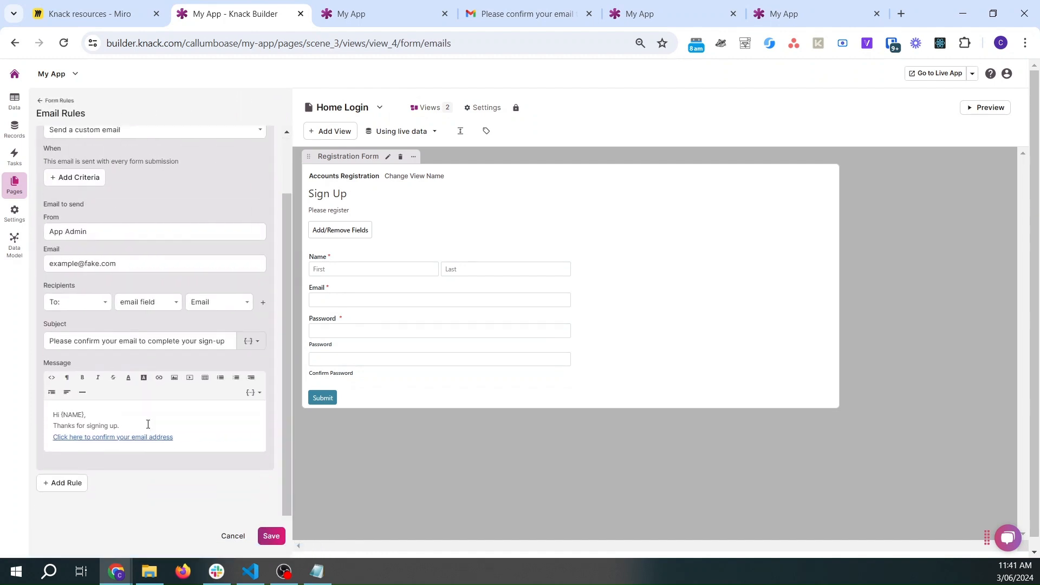
Remove the hidden parent segment from the message link's URL so it ends in my-app#confirm-email/{RECORD ID}, insert it and save the email rule.
left_click(149, 438)
left_click(146, 451)
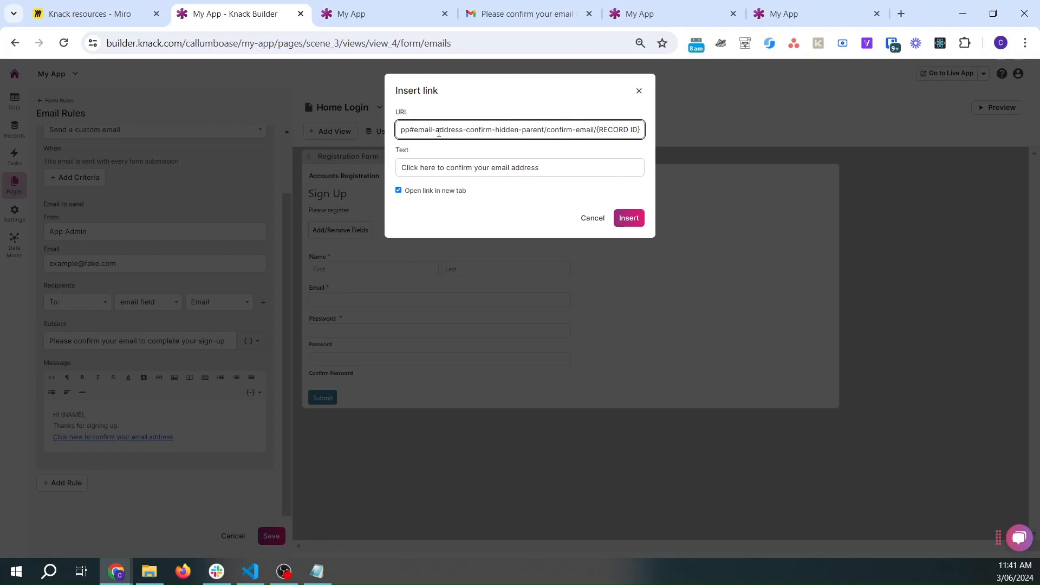
left_click_drag(415, 131, 544, 130)
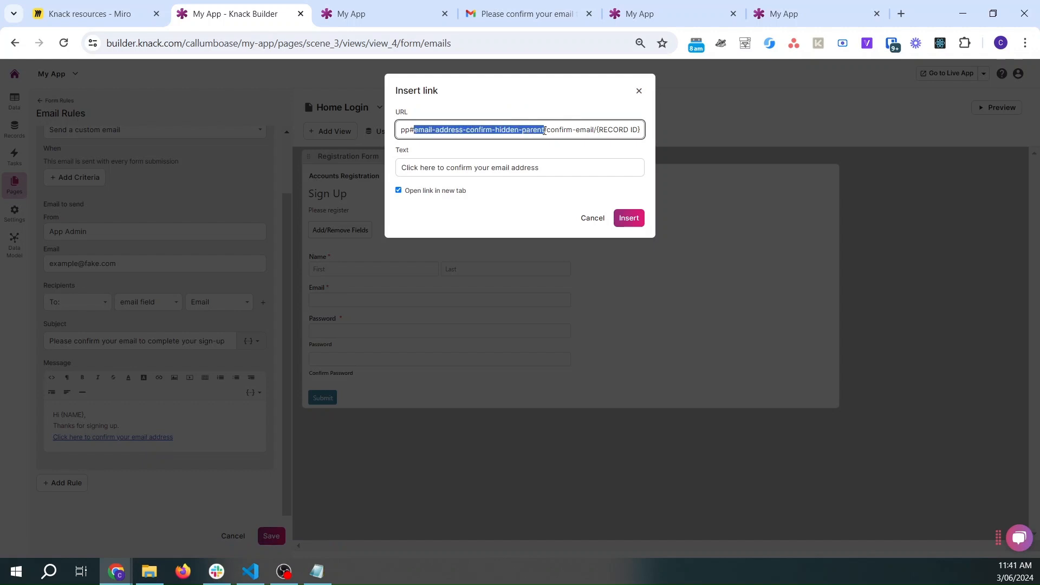
key("BackSpace")
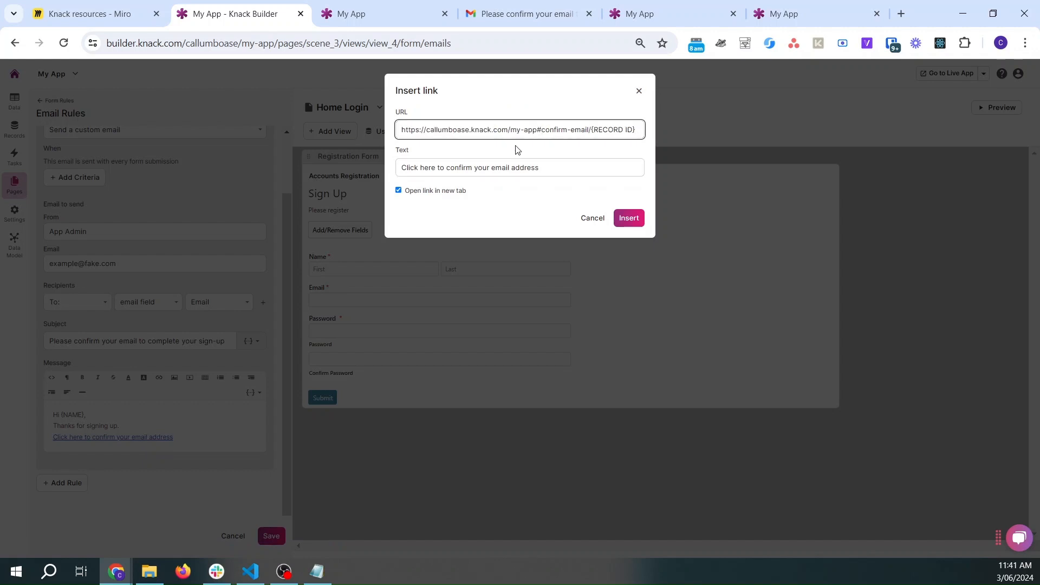
key("ctrl+plus")
left_click_drag(544, 139, 653, 141)
left_click(641, 237)
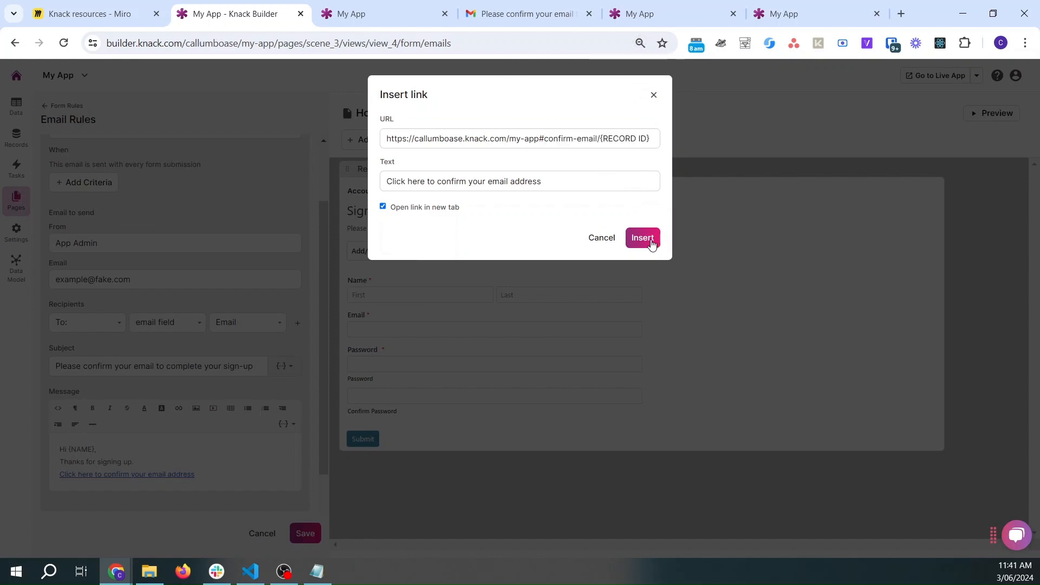
left_click(305, 535)
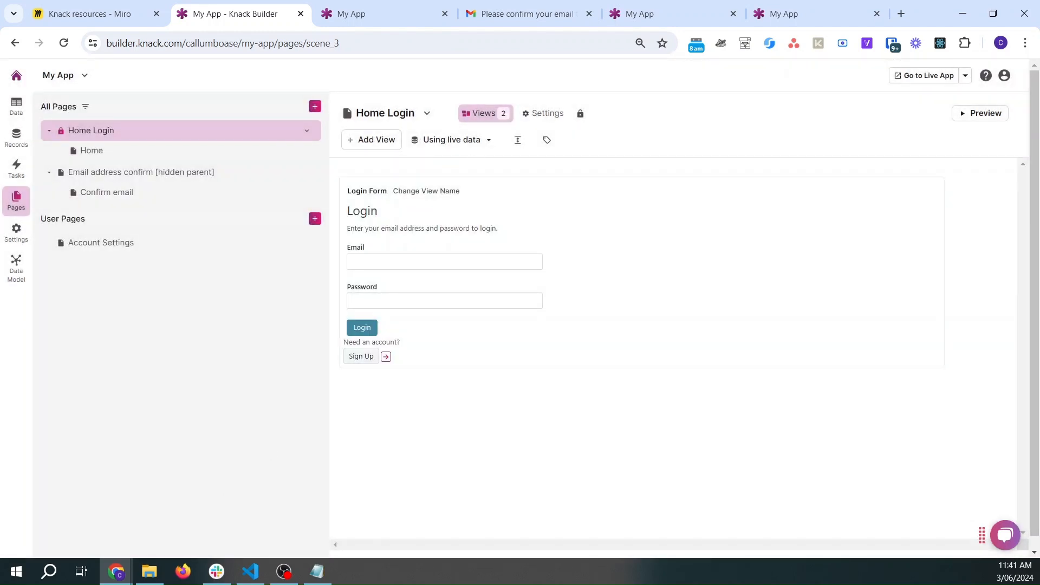
In the live app, reload the login page and register a new account with the user's first and last name, email address and account password.
key("ctrl+Tab")
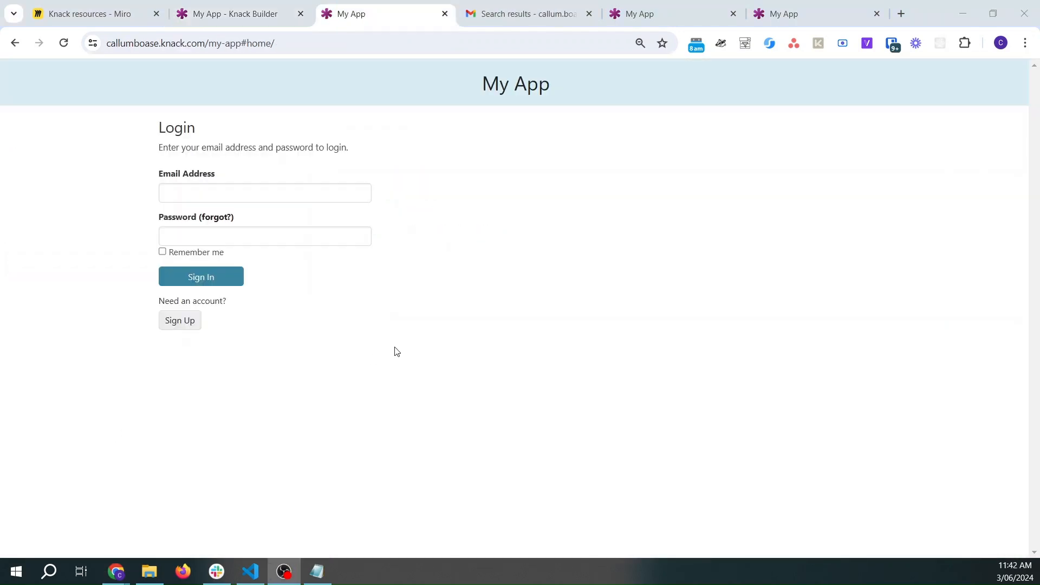
left_click(59, 36)
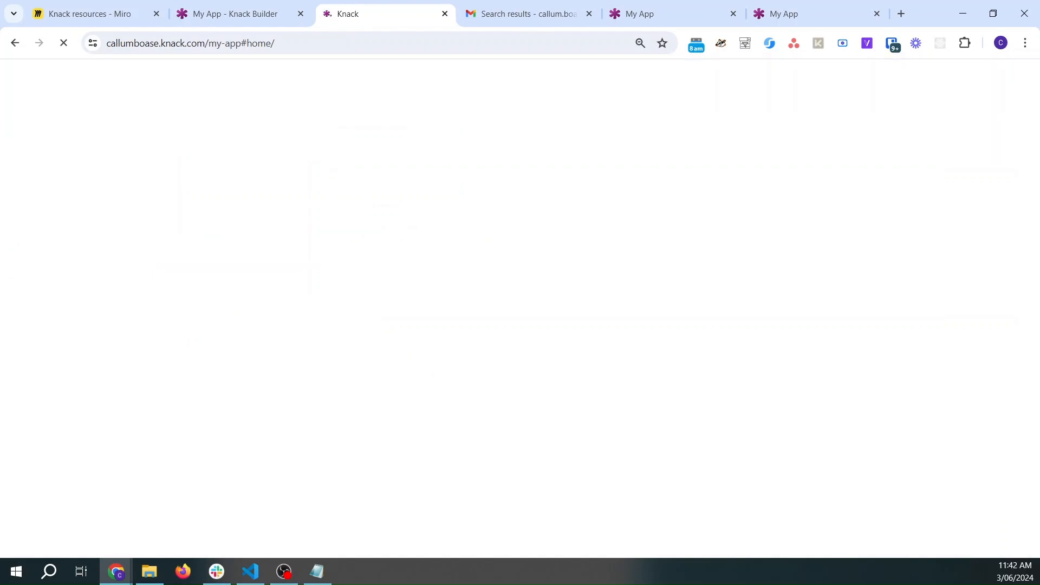
left_click(195, 320)
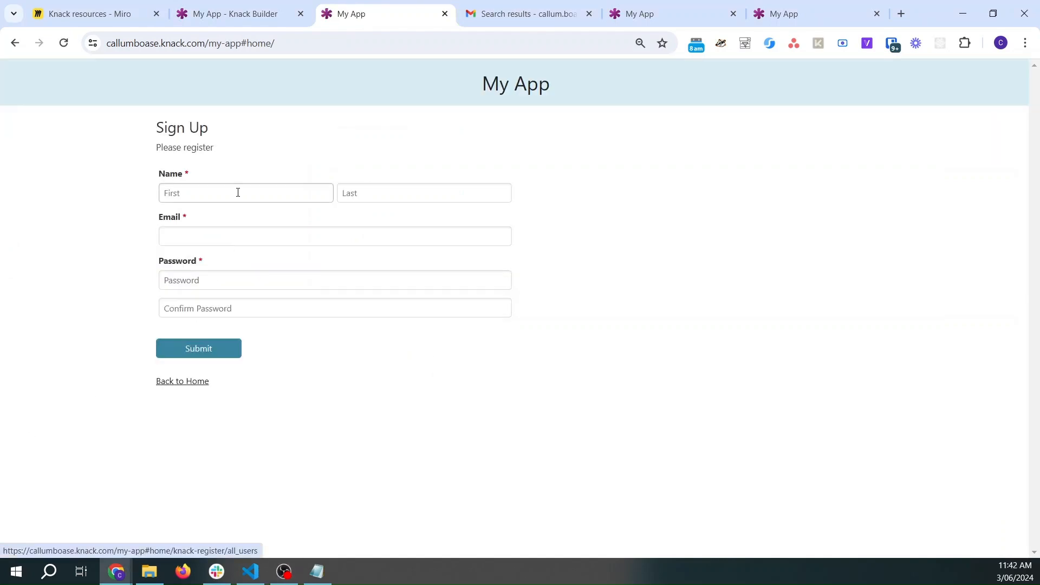
left_click(237, 192)
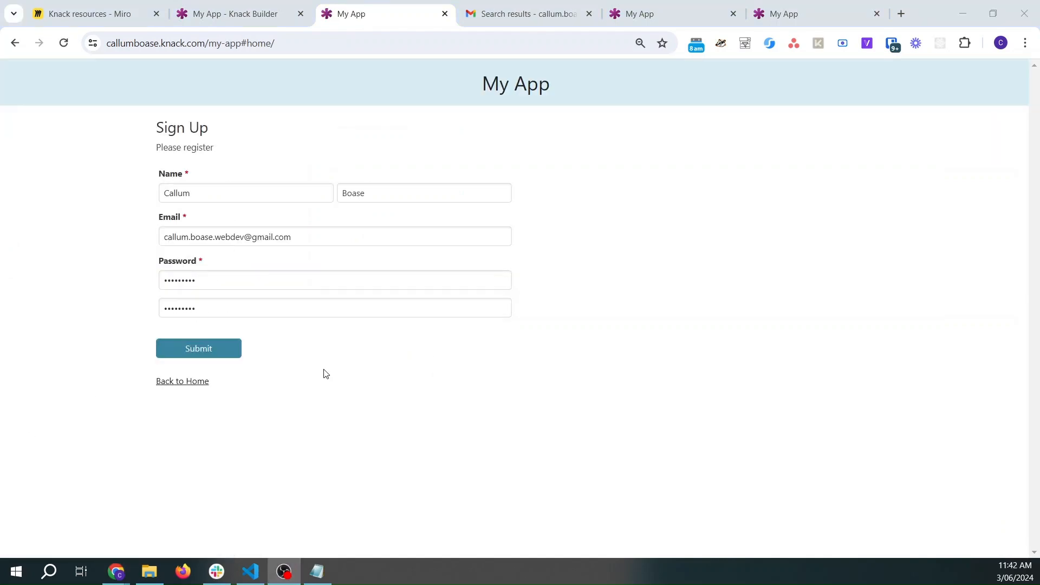
left_click(325, 371)
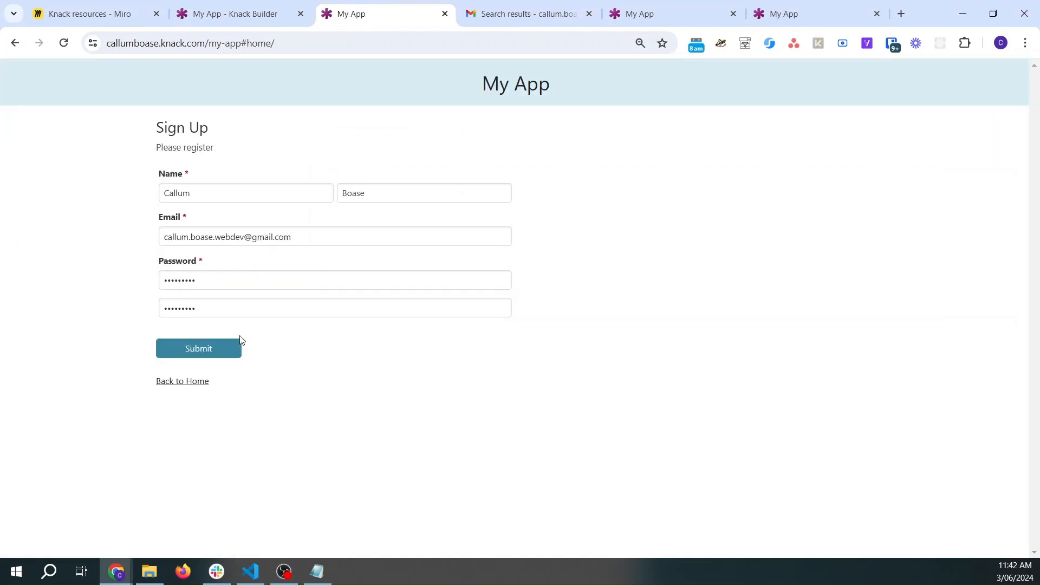
left_click(219, 344)
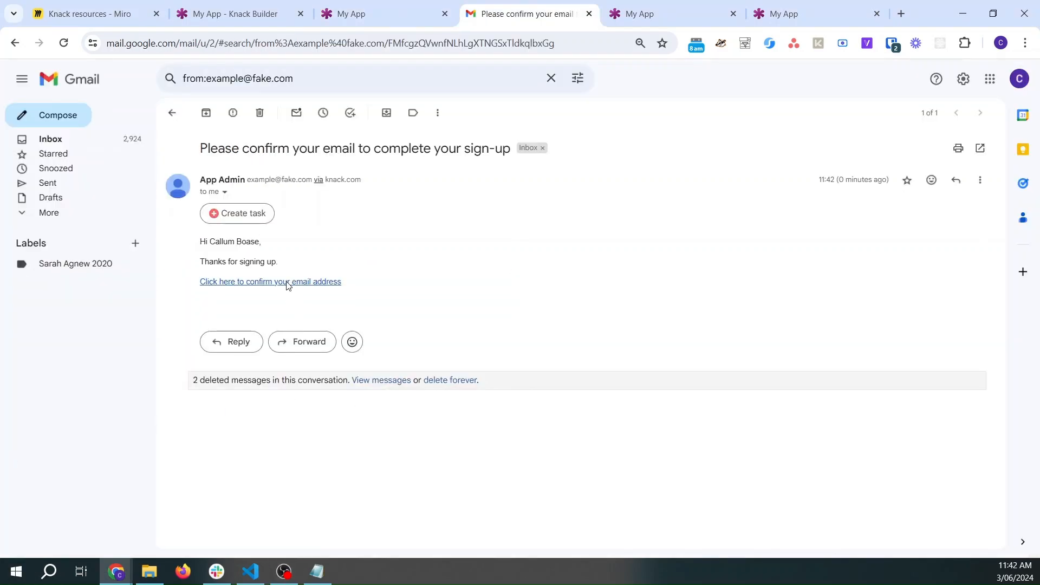
In Gmail, follow the sign-up email's confirmation link and confirm the email address on the Confirm your email page.
left_click(287, 281)
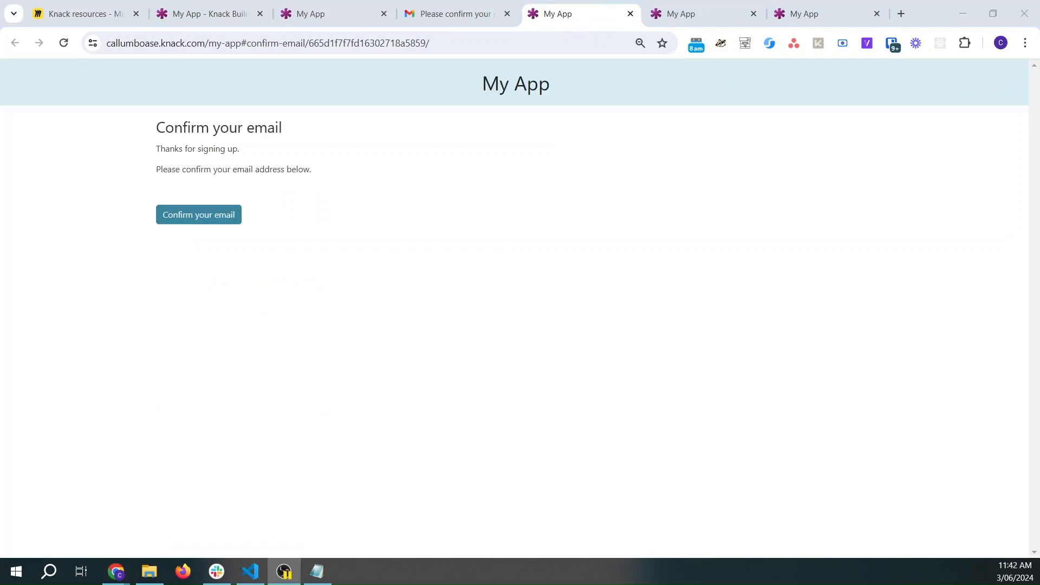
left_click(430, 232)
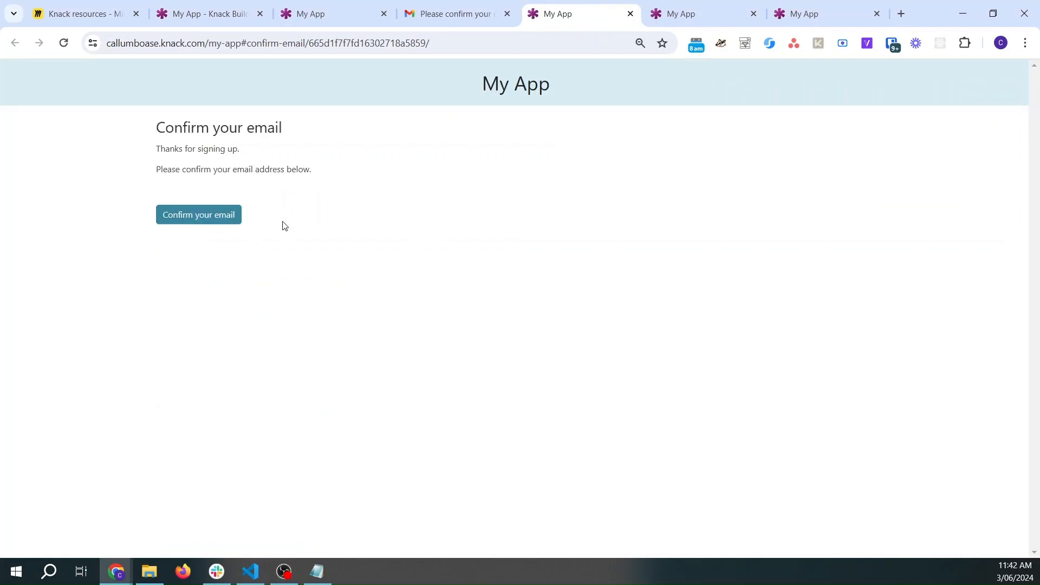
left_click(223, 216)
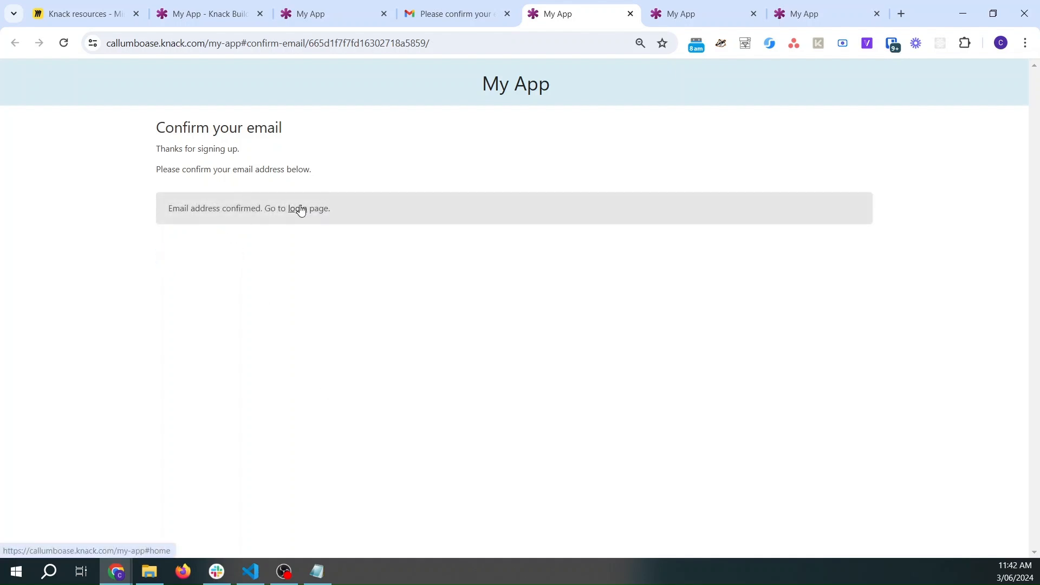
Go to the login page, sign in with the registered email address and account password, and dismiss Bitwarden's offer to update the password.
left_click(297, 208)
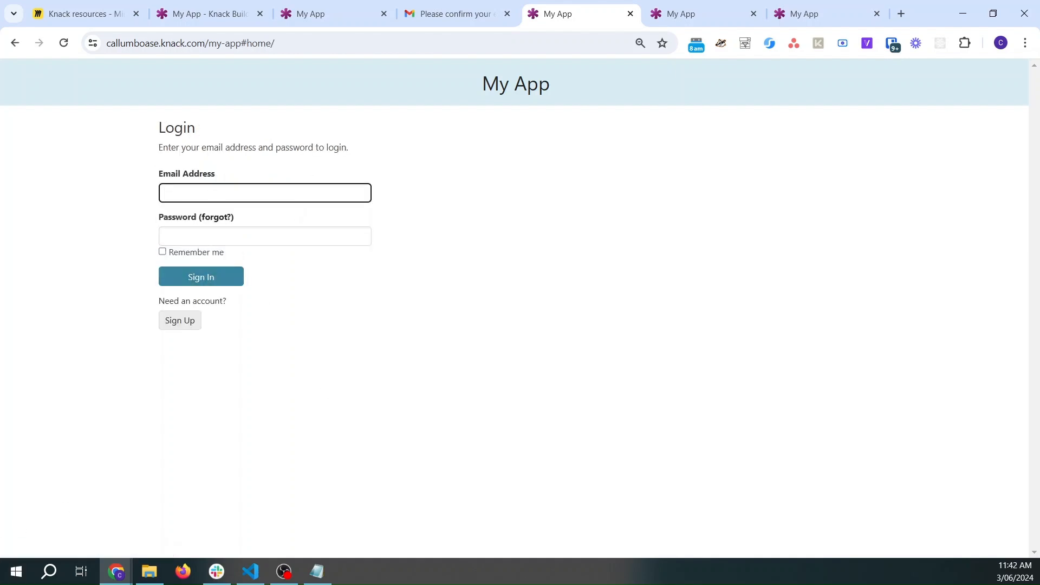
key("ctrl+shift+l")
left_click(193, 282)
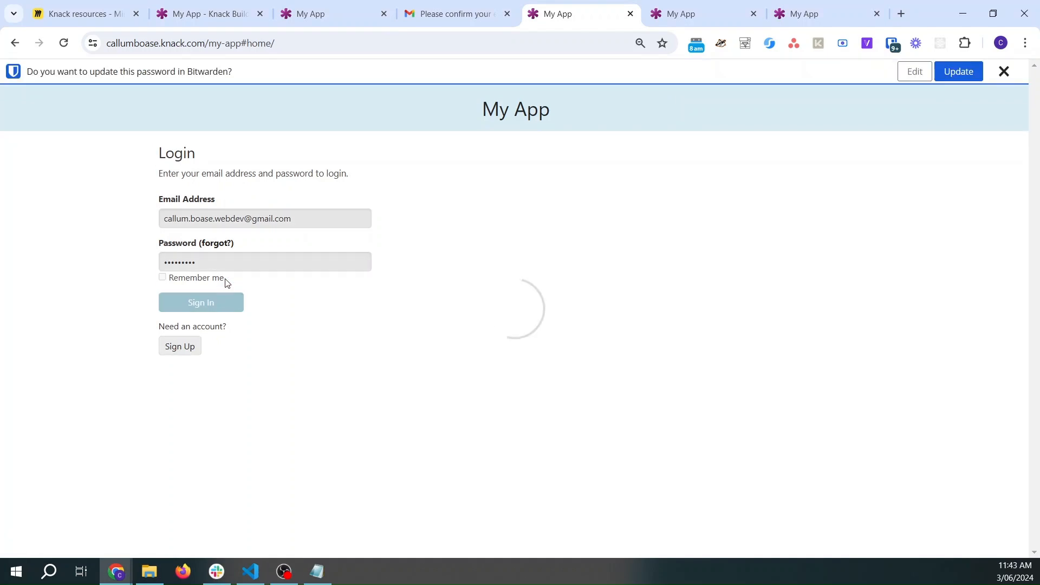
left_click(1004, 71)
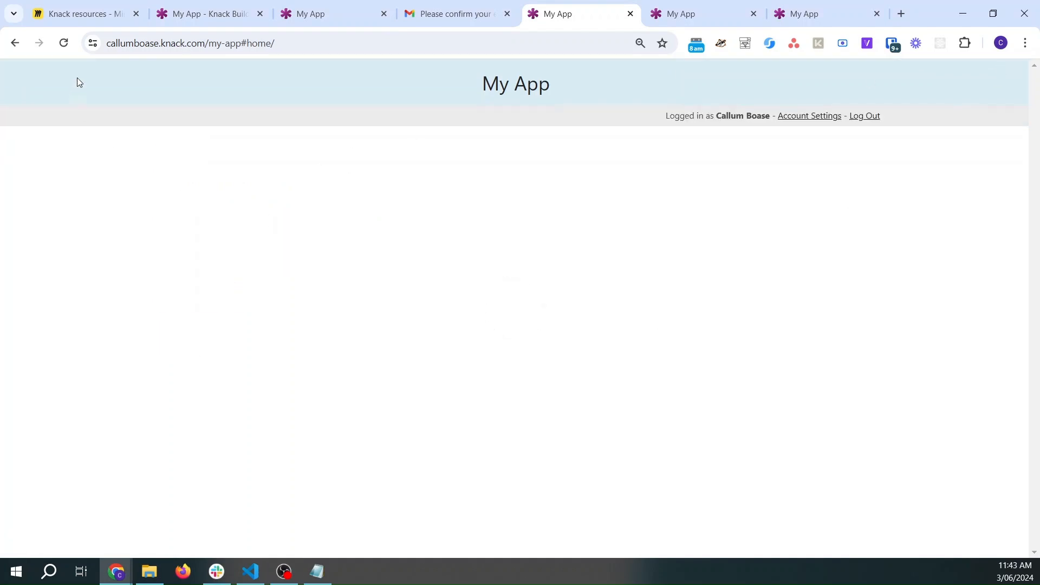
Look over the services on Enliven IT's Knack Development page and view the developer's LinkedIn profile.
left_click(77, 14)
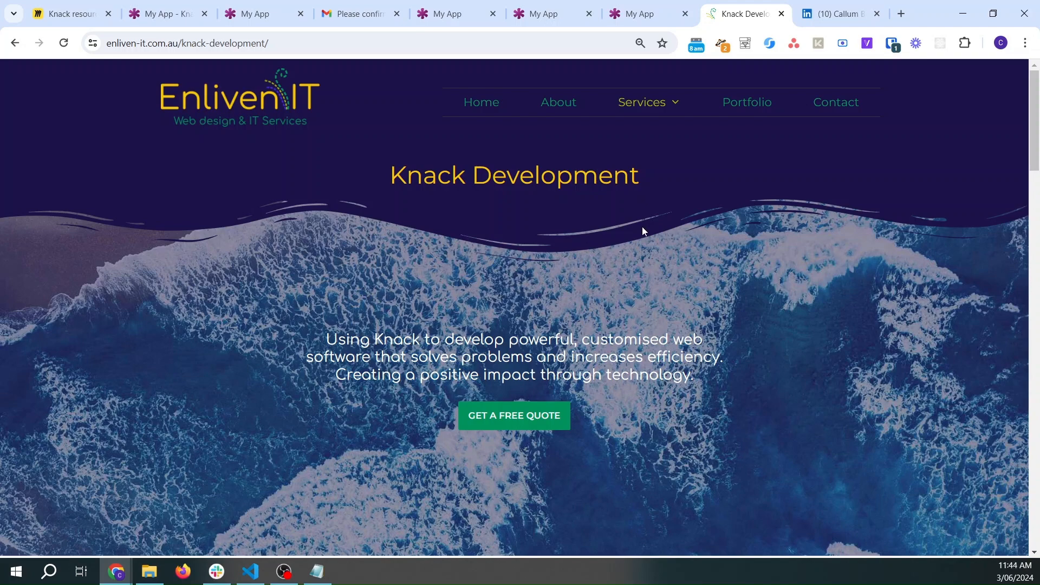
scroll(642, 231, "down", 10)
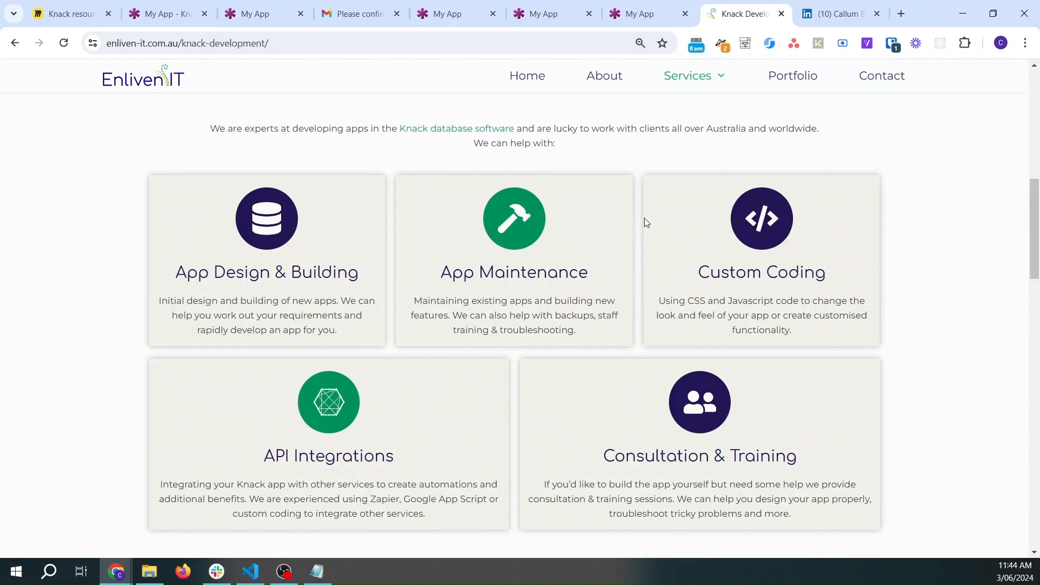
scroll(647, 236, "up", 10)
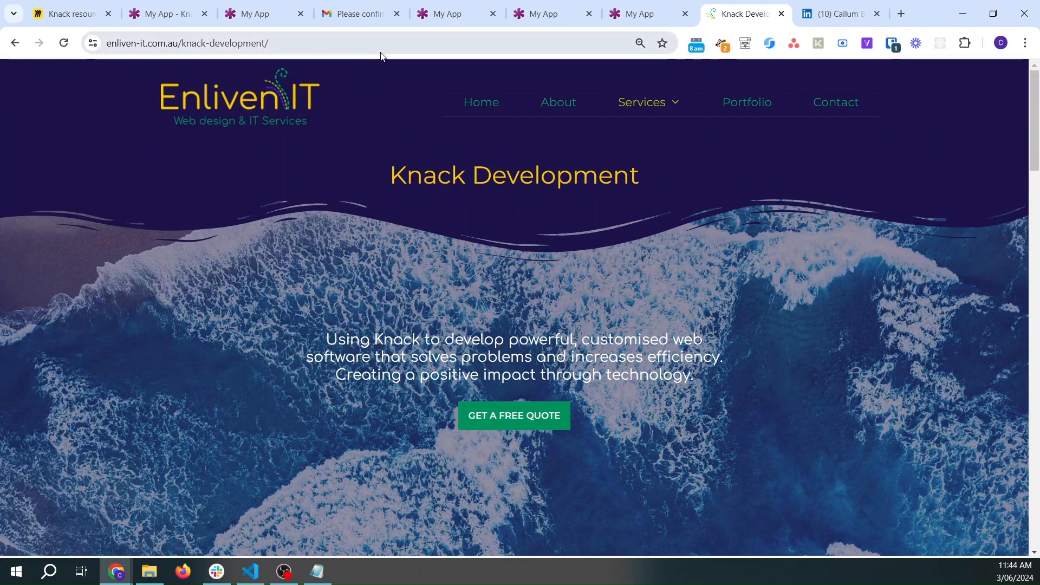
left_click(837, 14)
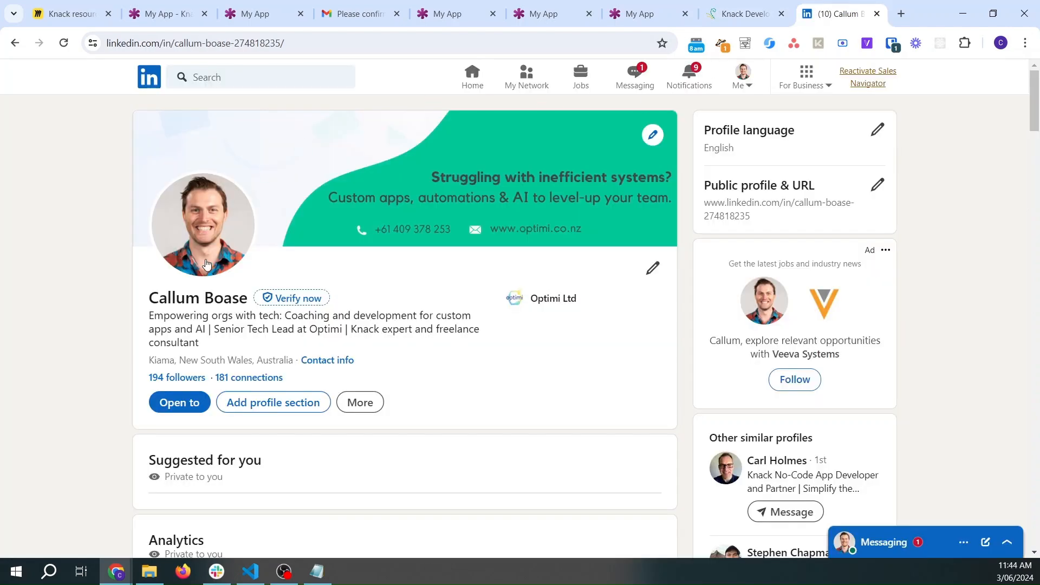